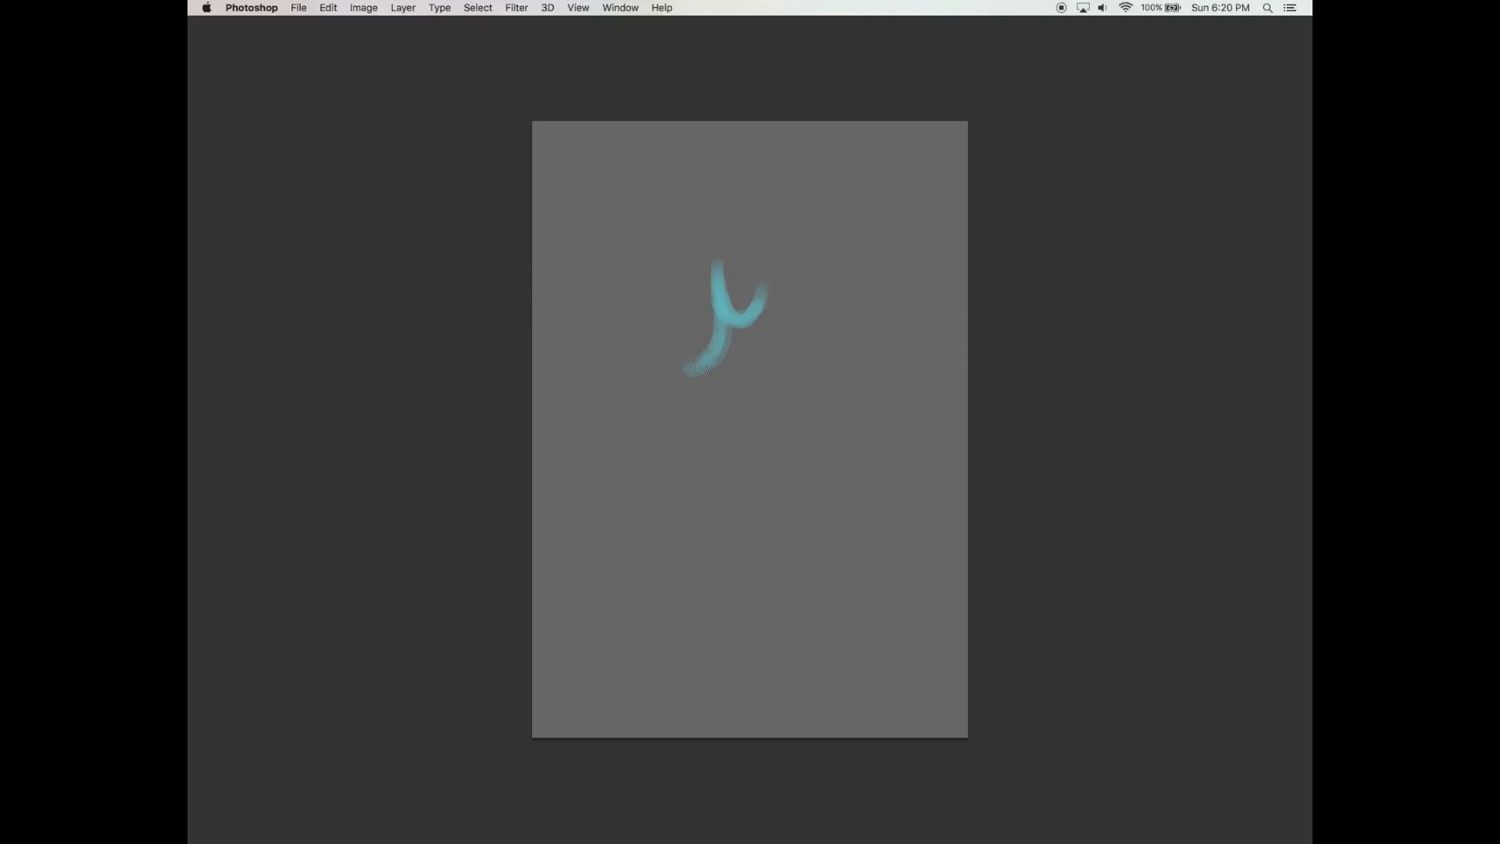
Paint a rough teal tree silhouette with a thick leaning trunk and branches spreading upward and to both sides.
mouse_move(743, 316)
mouse_down()
mouse_move(785, 359)
mouse_move(797, 347)
mouse_up()
mouse_move(702, 364)
mouse_down()
mouse_move(654, 353)
mouse_move(704, 362)
mouse_move(654, 355)
mouse_move(744, 302)
mouse_move(679, 381)
mouse_move(715, 405)
mouse_up()
drag(731, 332, 730, 397)
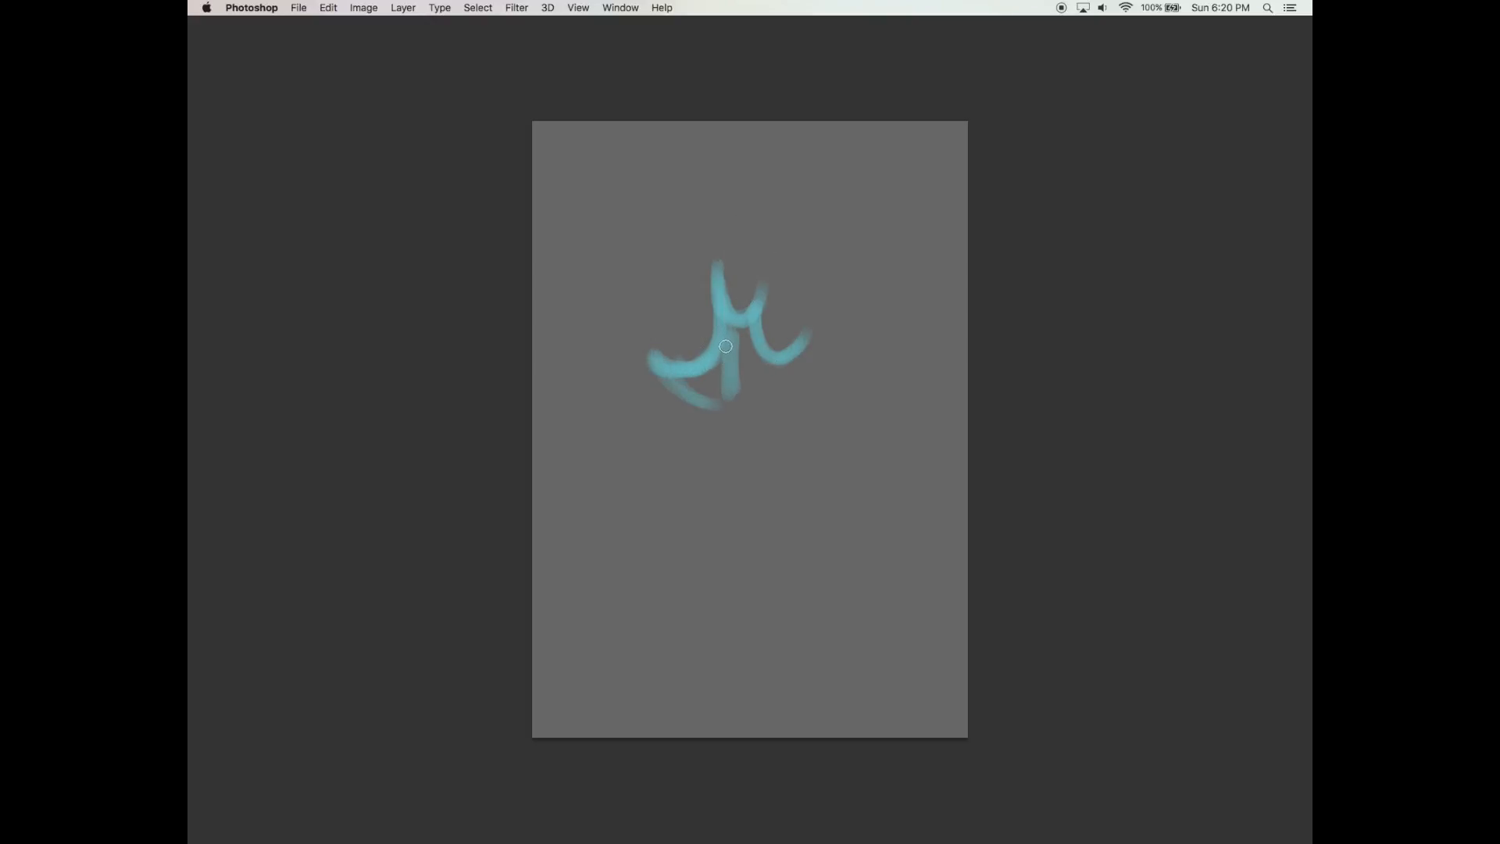
mouse_move(740, 349)
mouse_down()
mouse_move(742, 397)
mouse_move(727, 394)
mouse_move(748, 345)
mouse_move(738, 433)
mouse_move(728, 418)
mouse_move(743, 443)
mouse_move(779, 434)
mouse_move(775, 464)
mouse_move(743, 452)
mouse_move(744, 494)
mouse_move(779, 436)
mouse_move(801, 524)
mouse_move(793, 467)
mouse_move(827, 556)
mouse_move(753, 487)
mouse_move(751, 545)
mouse_move(764, 553)
mouse_move(789, 515)
mouse_move(797, 566)
mouse_up()
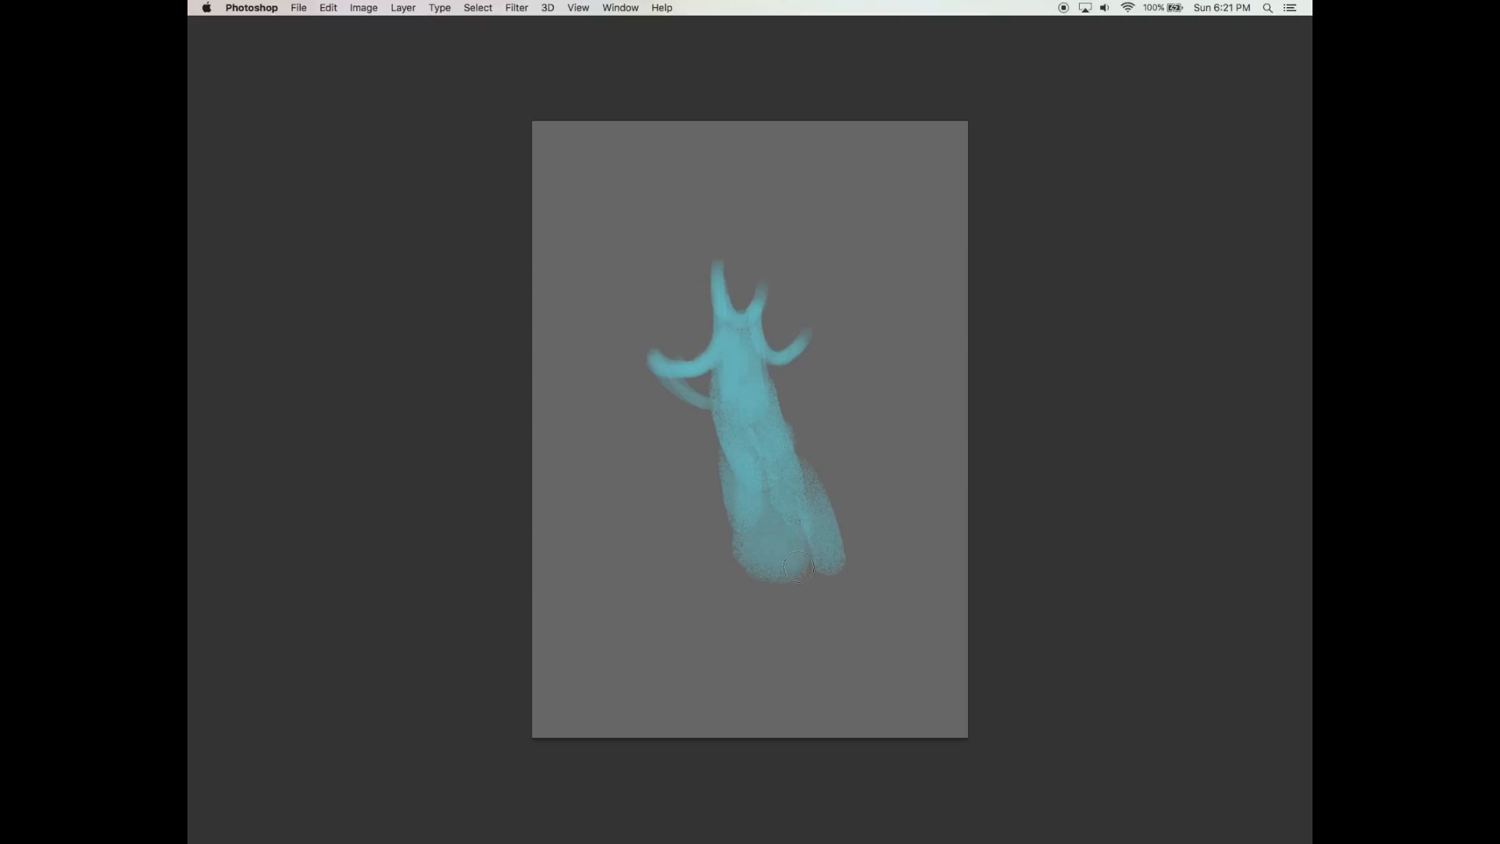
mouse_move(743, 509)
mouse_down()
mouse_move(778, 538)
mouse_move(742, 567)
mouse_move(816, 574)
mouse_move(734, 575)
mouse_move(832, 560)
mouse_move(753, 358)
mouse_move(739, 414)
mouse_move(716, 373)
mouse_move(709, 386)
mouse_move(671, 369)
mouse_move(694, 394)
mouse_move(737, 375)
mouse_move(673, 371)
mouse_move(788, 376)
mouse_move(803, 346)
mouse_move(789, 381)
mouse_move(811, 335)
mouse_move(853, 312)
mouse_move(789, 398)
mouse_move(817, 367)
mouse_up()
mouse_move(669, 360)
mouse_down()
mouse_move(615, 328)
mouse_move(710, 412)
mouse_move(699, 389)
mouse_move(735, 444)
mouse_move(767, 328)
mouse_move(750, 275)
mouse_move(710, 417)
mouse_move(731, 500)
mouse_up()
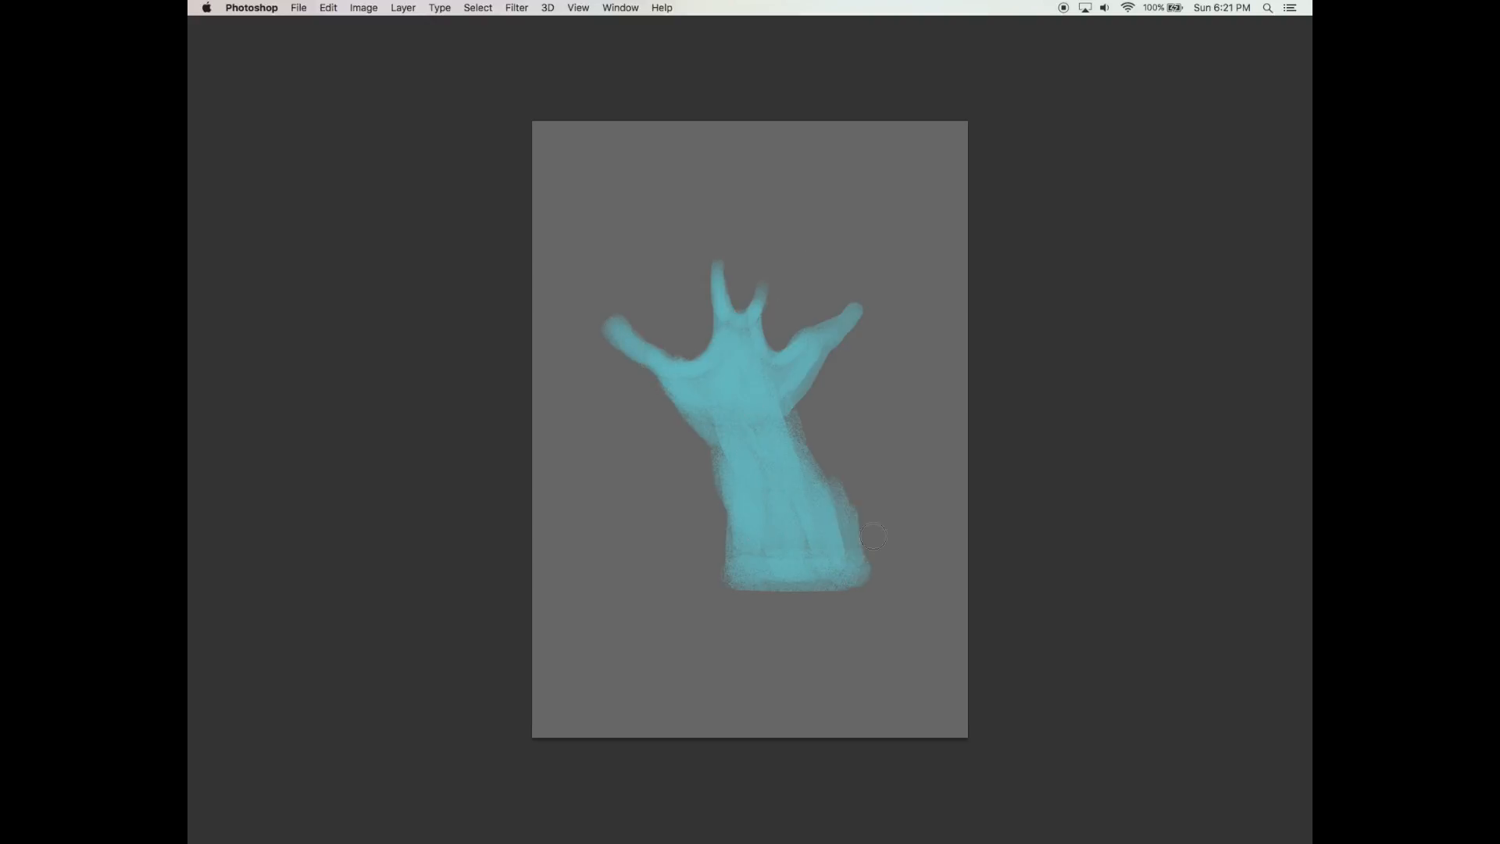
Clean up the trunk's side contours and trim its base to a flat edge.
drag(801, 413, 813, 395)
mouse_move(857, 512)
mouse_down()
mouse_move(869, 564)
mouse_move(871, 517)
mouse_up()
drag(713, 391, 735, 520)
drag(817, 378, 869, 539)
key(super+z)
drag(780, 570, 787, 567)
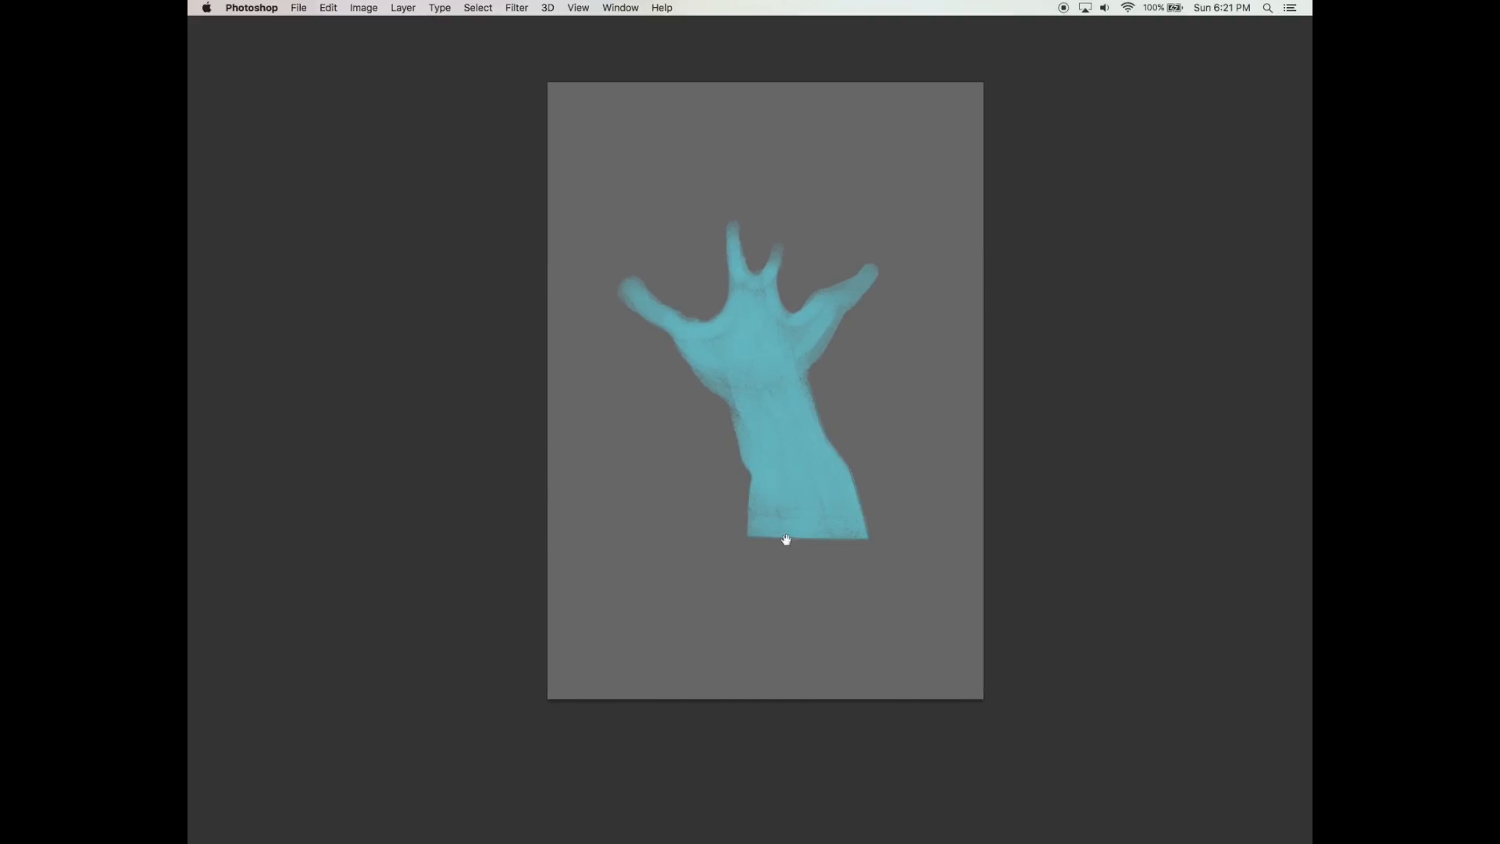
Slim the two outer branches and reshape the trunk's left contour with an outward flare near the base.
drag(871, 269, 860, 318)
mouse_move(632, 285)
mouse_down()
mouse_move(727, 402)
mouse_move(742, 453)
mouse_up()
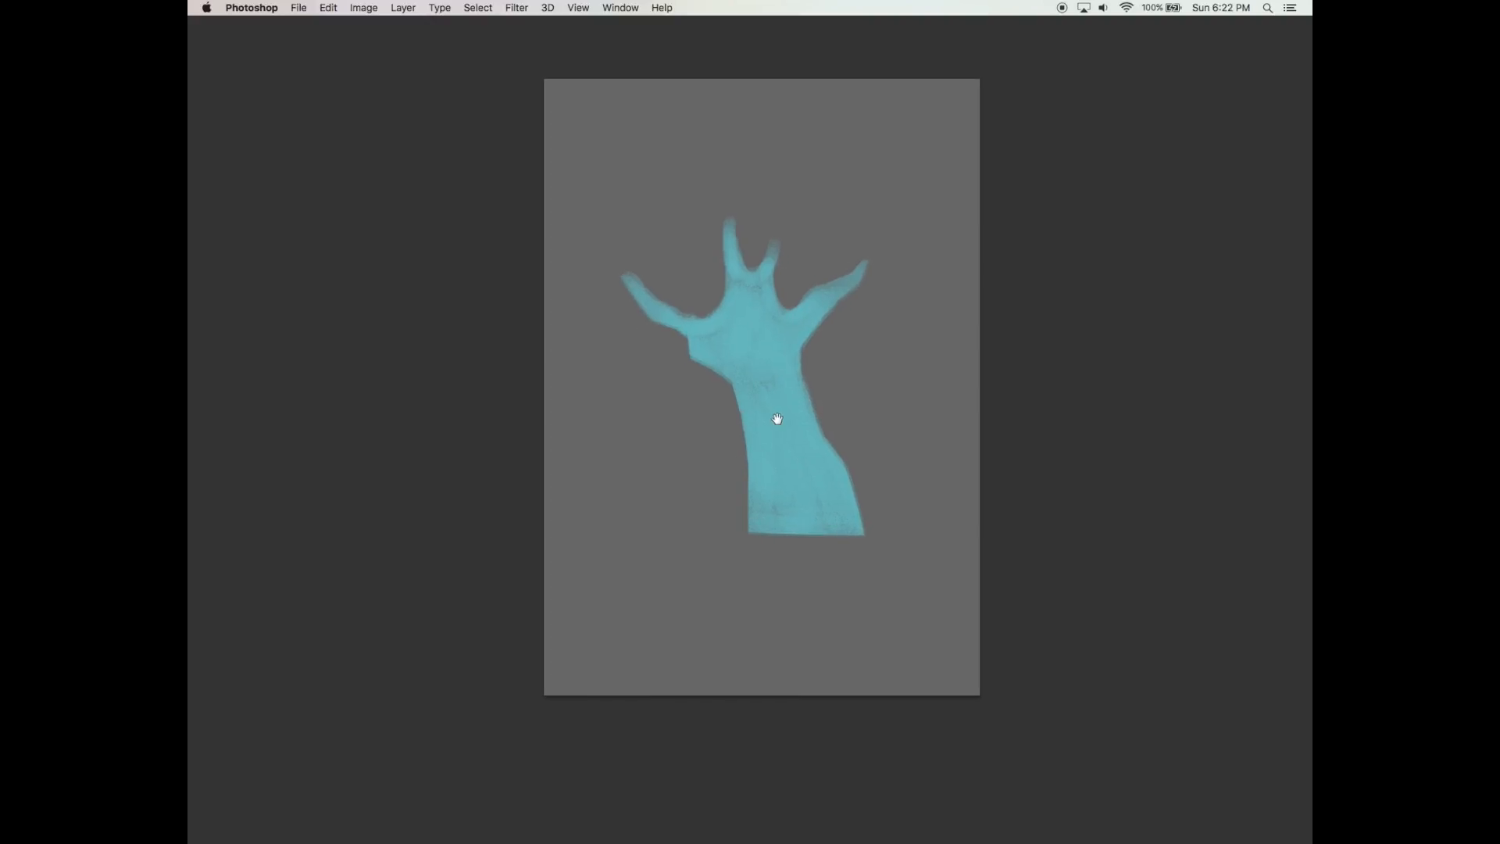
mouse_move(763, 348)
mouse_down()
mouse_move(728, 385)
mouse_move(772, 554)
mouse_up()
drag(730, 387, 756, 539)
drag(746, 465, 762, 547)
scroll(746, 393, down, 1)
key(super+z)
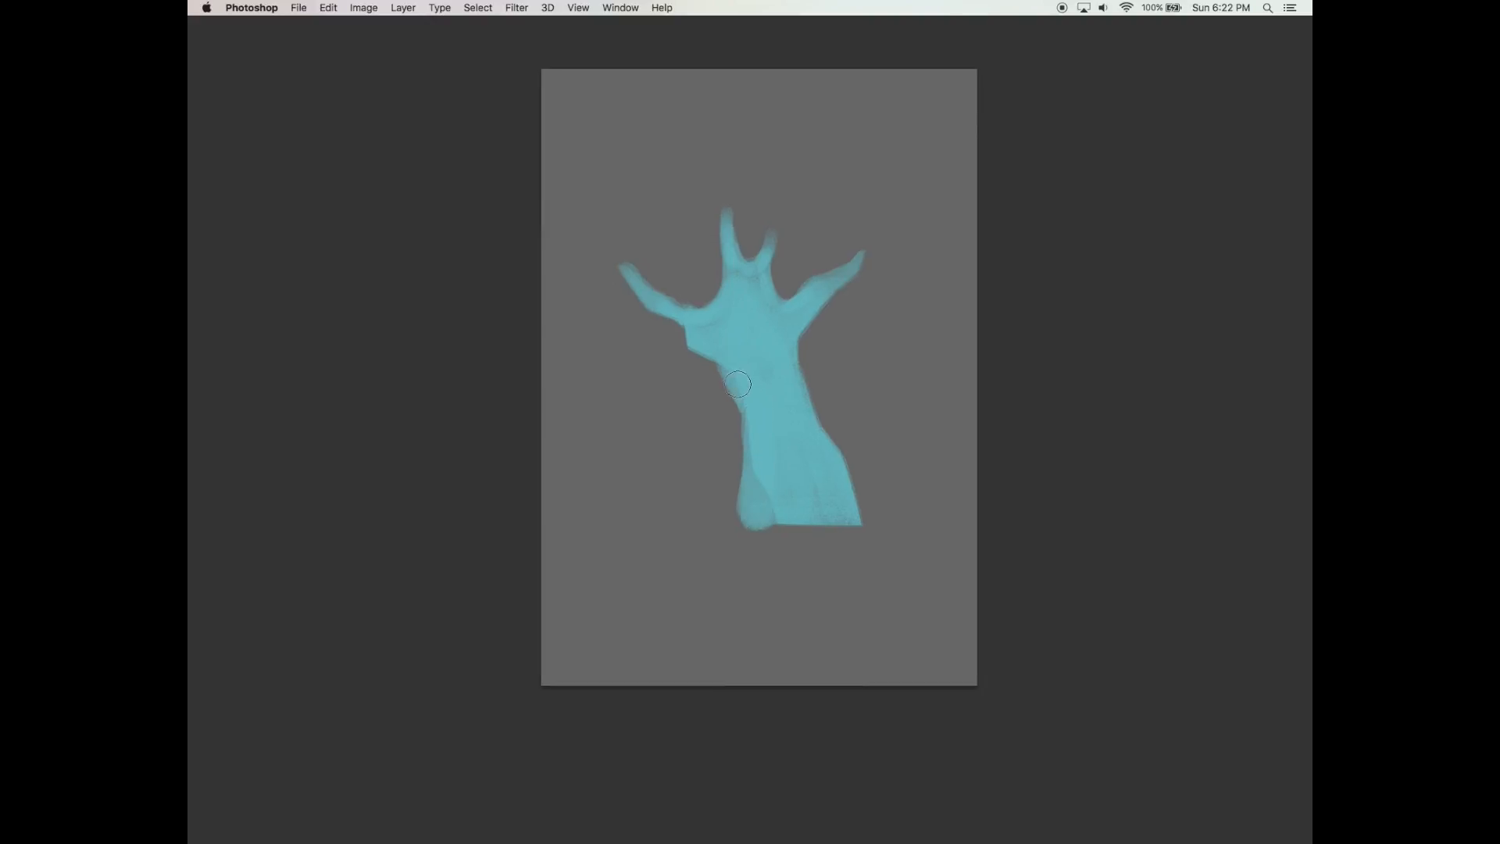
drag(713, 375, 743, 529)
Taper the tips of the upper and left branches into sharp points.
mouse_move(783, 303)
mouse_down()
mouse_move(870, 252)
mouse_move(770, 244)
mouse_move(778, 305)
mouse_up()
mouse_move(770, 253)
mouse_down()
mouse_move(765, 285)
mouse_move(792, 280)
mouse_move(777, 304)
mouse_move(794, 282)
mouse_move(759, 242)
mouse_move(741, 263)
mouse_move(776, 237)
mouse_move(783, 253)
mouse_move(737, 274)
mouse_up()
mouse_move(732, 246)
mouse_down()
mouse_move(721, 206)
mouse_move(752, 246)
mouse_move(768, 225)
mouse_move(733, 196)
mouse_up()
mouse_move(625, 264)
mouse_down()
mouse_move(683, 309)
mouse_move(723, 279)
mouse_up()
Add a small pointed branch on the trunk's right side and a second prong to the left branch.
drag(812, 400, 838, 370)
mouse_move(819, 394)
mouse_down()
mouse_move(848, 343)
mouse_move(834, 380)
mouse_up()
scroll(833, 396, up, 1)
mouse_move(645, 327)
mouse_down()
mouse_move(572, 283)
mouse_move(599, 332)
mouse_up()
mouse_move(604, 307)
mouse_down()
mouse_move(574, 271)
mouse_move(652, 334)
mouse_up()
mouse_move(648, 330)
mouse_down()
mouse_move(598, 332)
mouse_move(660, 319)
mouse_move(645, 318)
mouse_move(680, 342)
mouse_up()
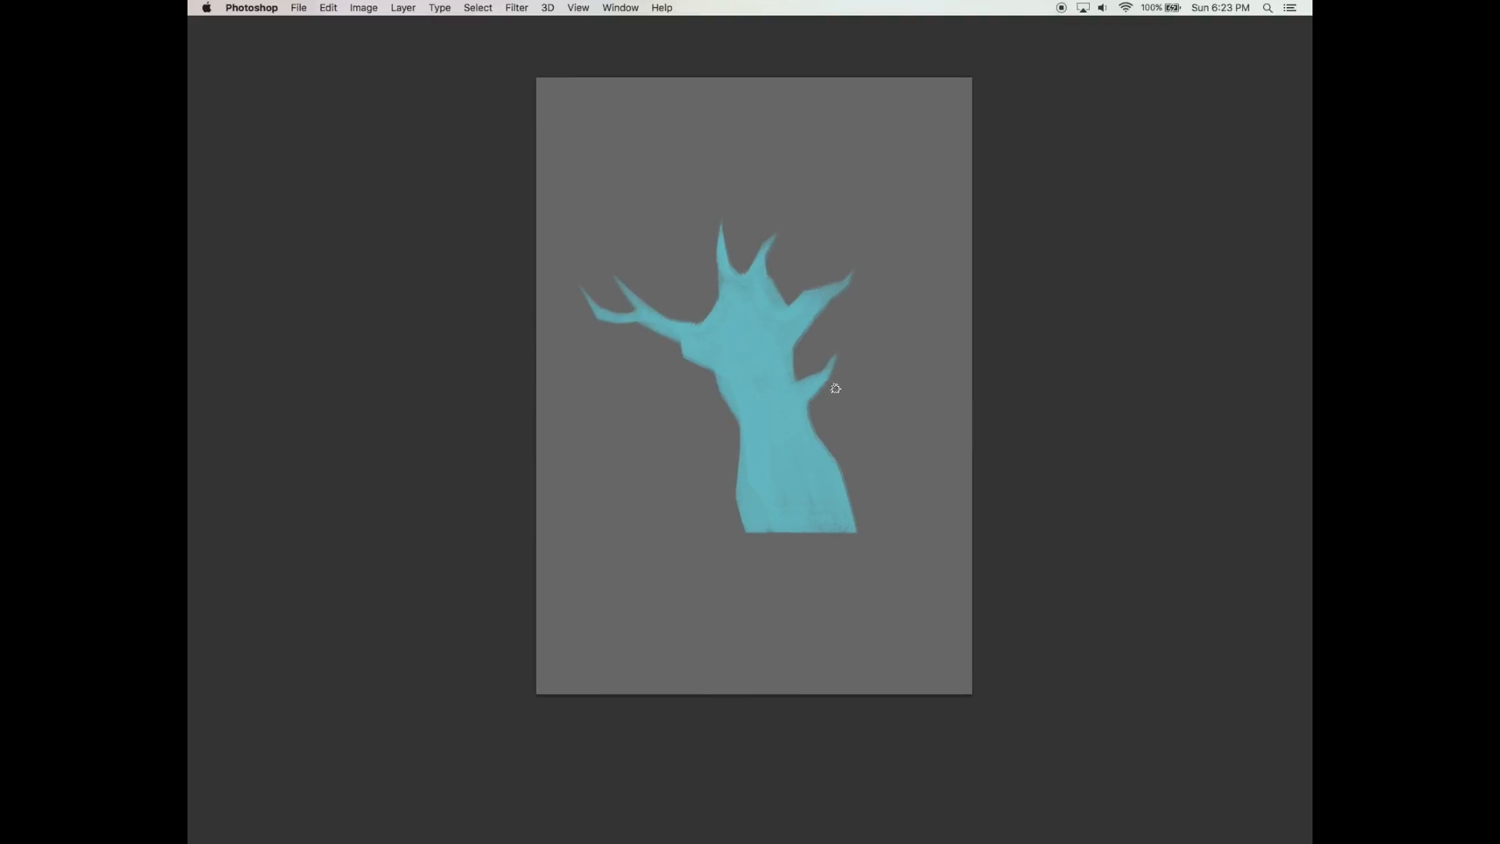
Add a new layer above the selected tree silhouette and set a darker paint colour with 40% brightness and a larger brush.
key(Tab)
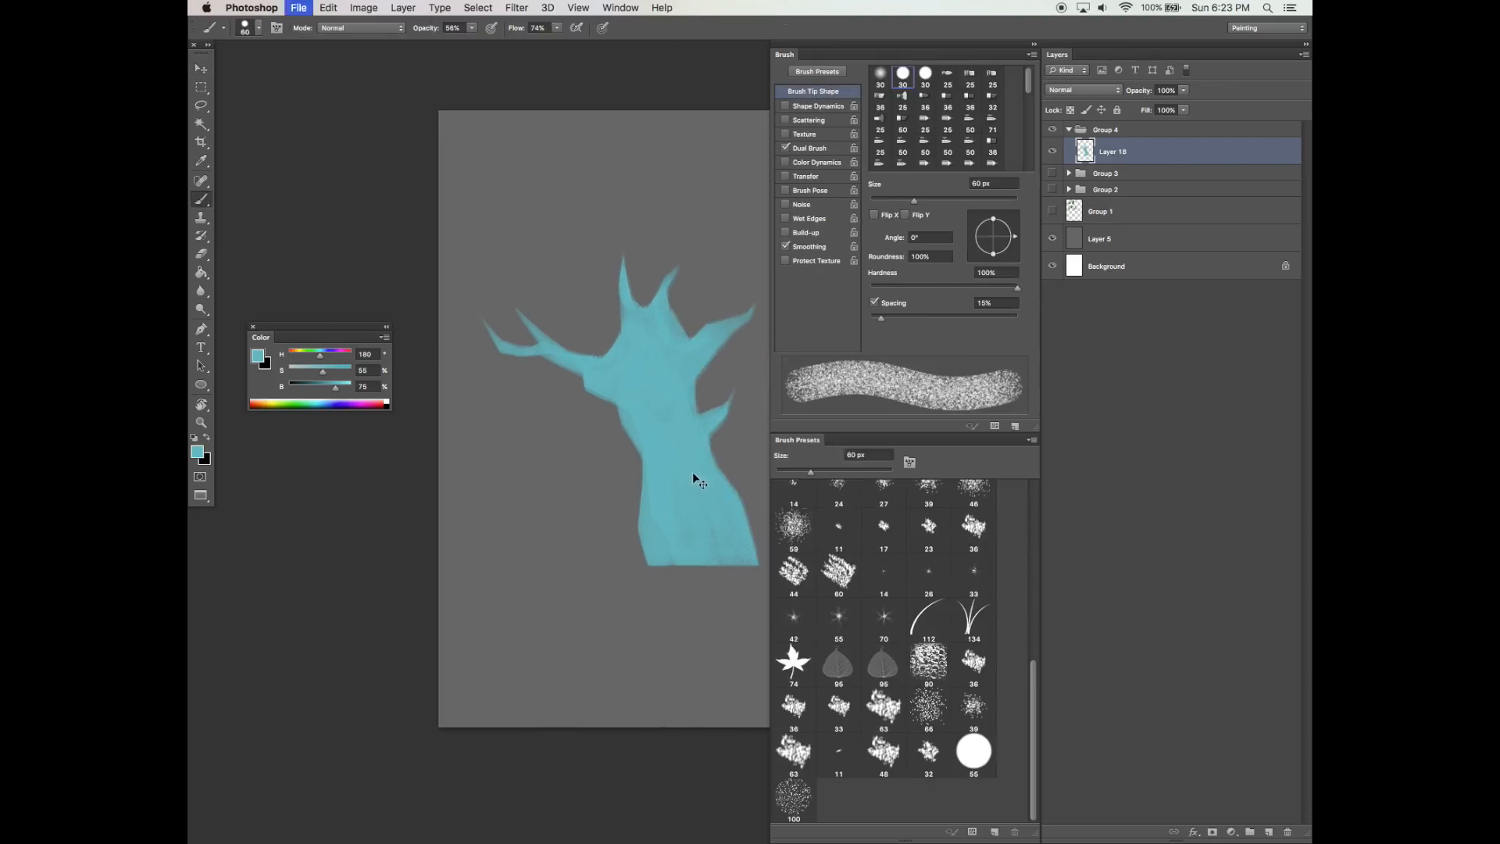
click(1268, 832)
click(942, 200)
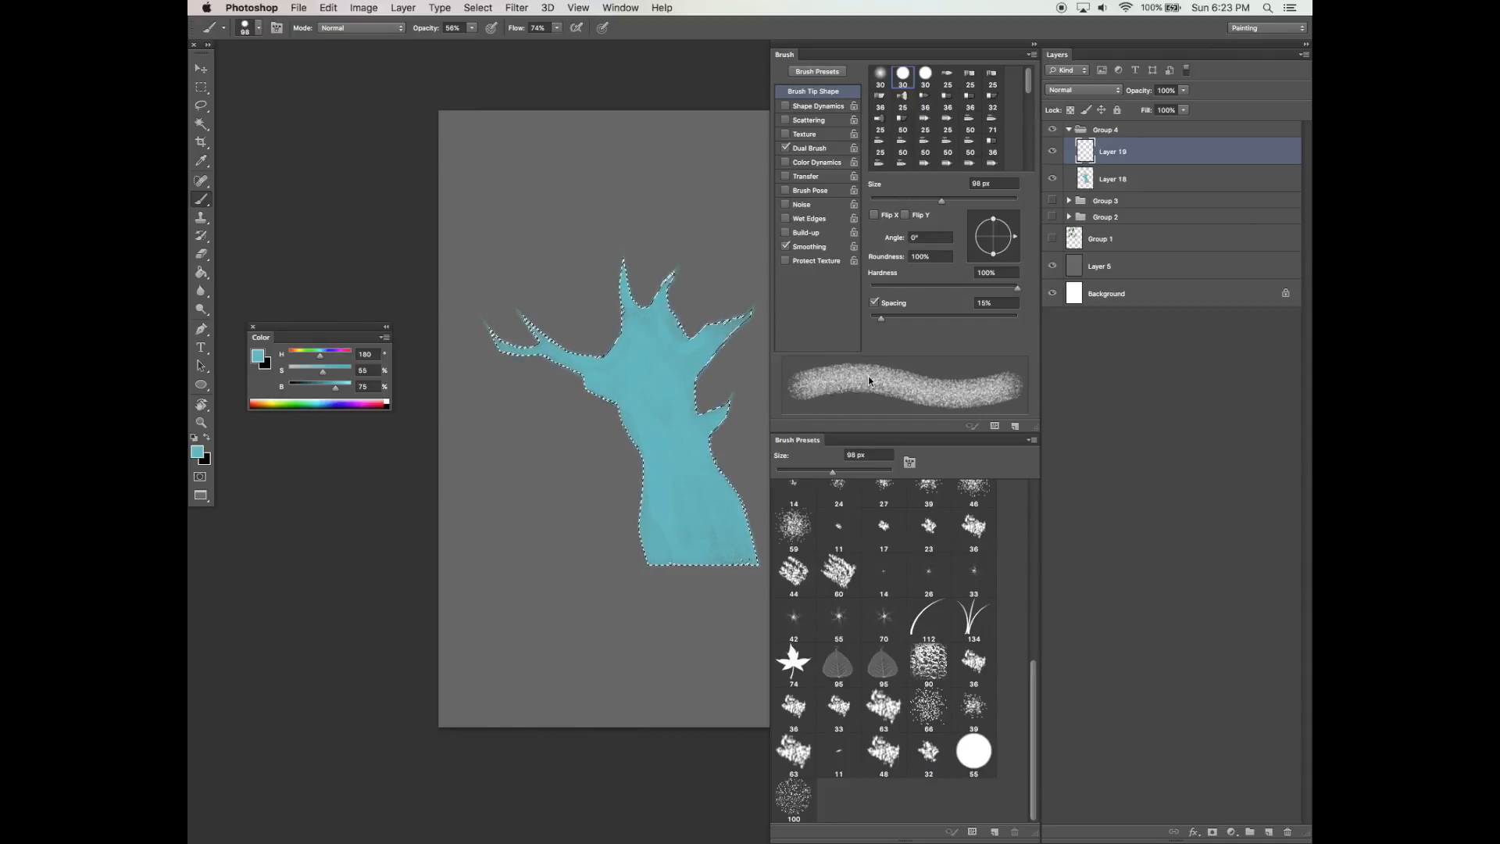
click(314, 386)
key(])
key(])
key(])
key(])
key(])
key(])
Set the new layer's blend mode to Multiply and its opacity to 64%.
click(1084, 89)
click(1085, 125)
drag(1139, 90, 1104, 112)
Paint shading down the right side of the trunk, reducing the brush to 100 px.
mouse_move(746, 556)
mouse_down()
mouse_move(691, 480)
mouse_move(727, 566)
mouse_move(688, 426)
mouse_move(689, 375)
mouse_move(712, 348)
mouse_move(683, 402)
mouse_move(739, 407)
mouse_up()
key([)
key([)
key([)
mouse_move(718, 470)
mouse_down()
mouse_move(749, 570)
mouse_move(707, 415)
mouse_up()
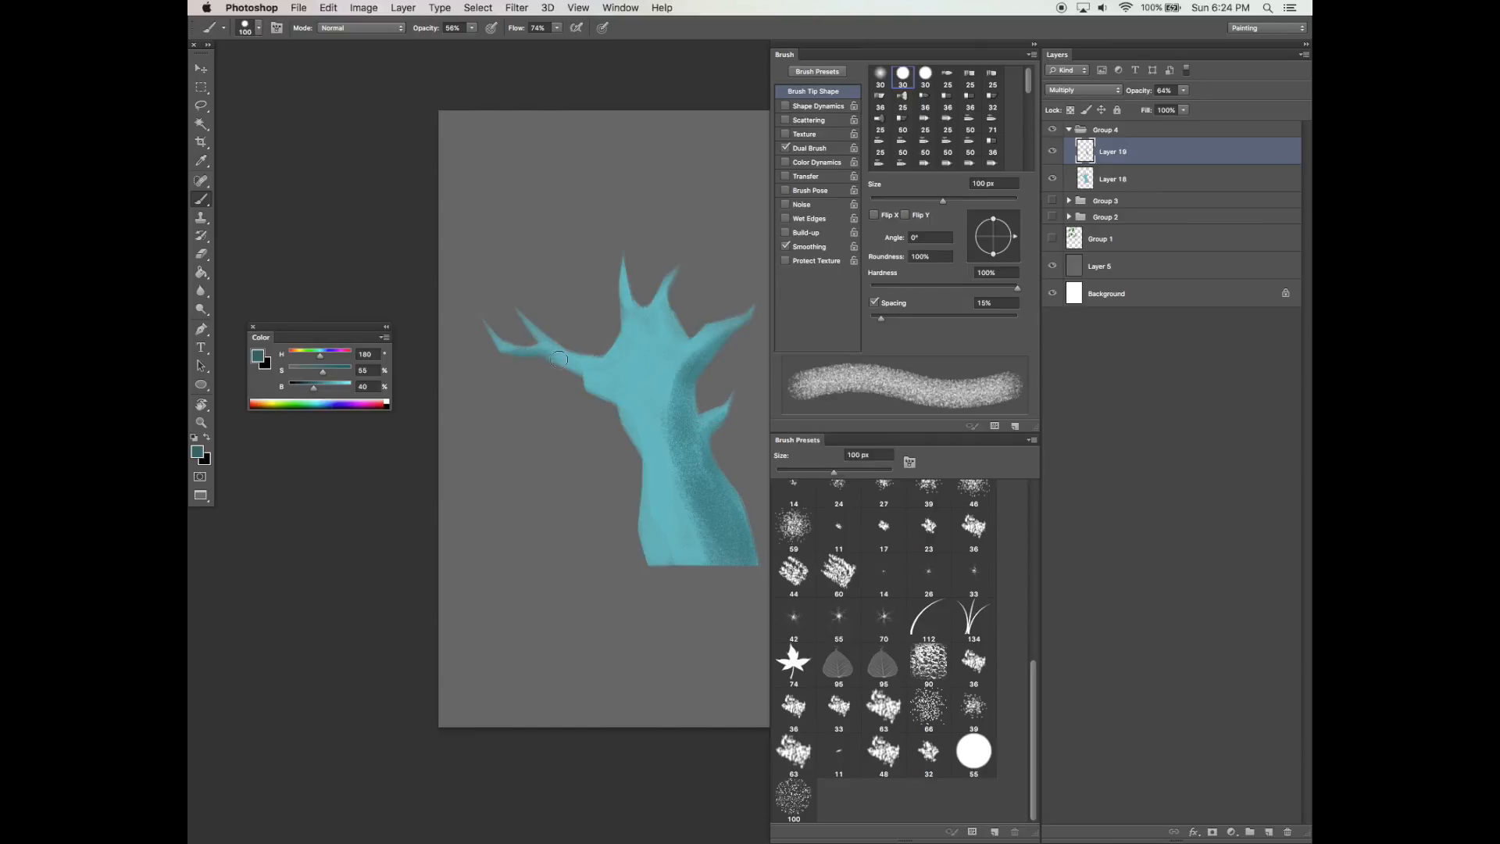
Extend the shading from beneath the left branch down through the middle of the trunk.
mouse_move(599, 392)
mouse_down()
mouse_move(642, 406)
mouse_move(660, 348)
mouse_move(641, 410)
mouse_move(625, 389)
mouse_move(661, 437)
mouse_move(679, 512)
mouse_up()
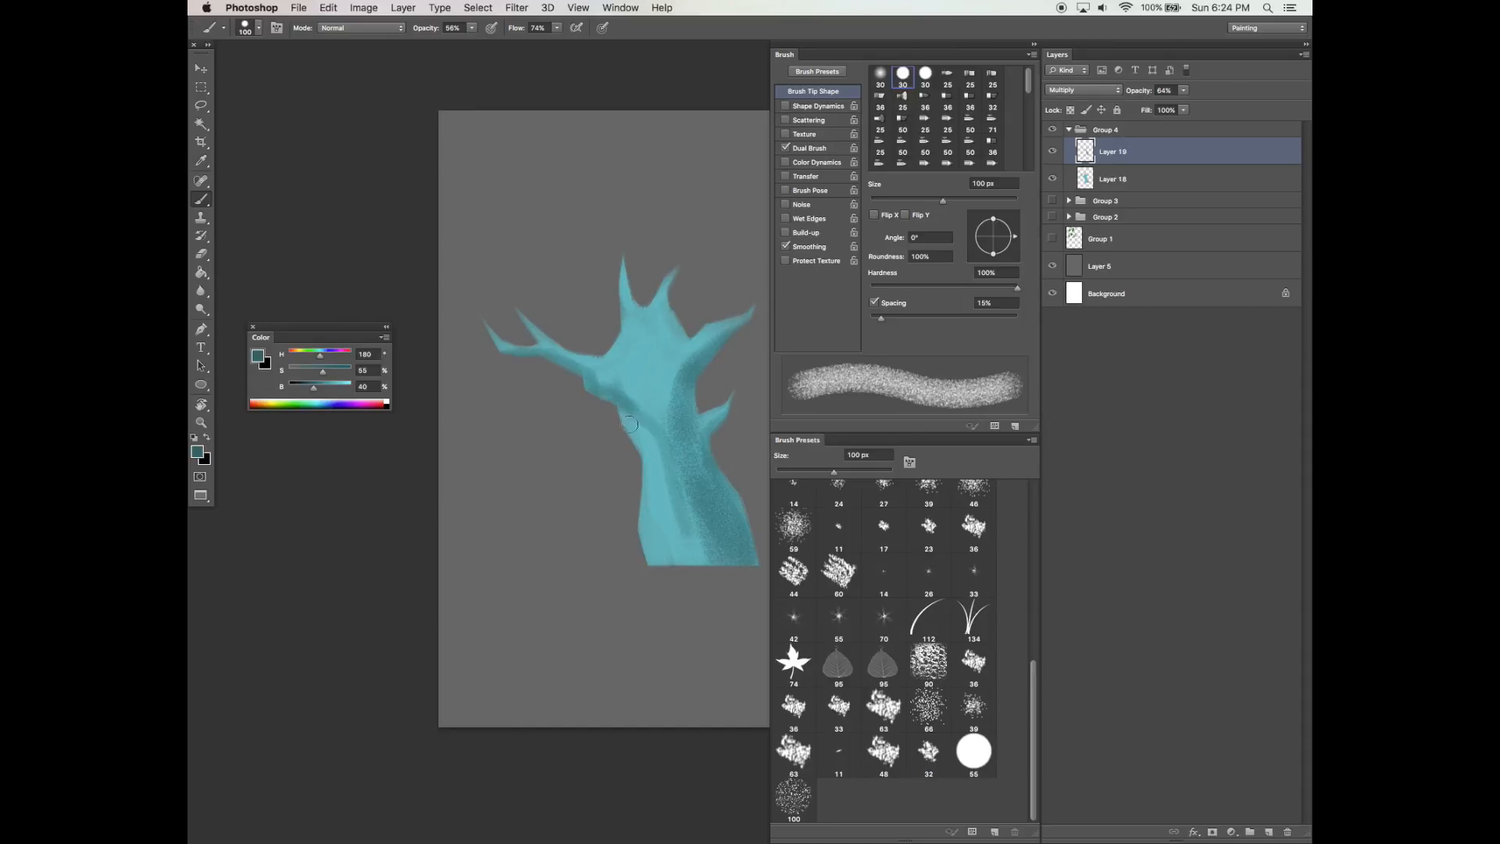
drag(630, 425, 692, 553)
drag(664, 449, 698, 552)
drag(616, 379, 665, 455)
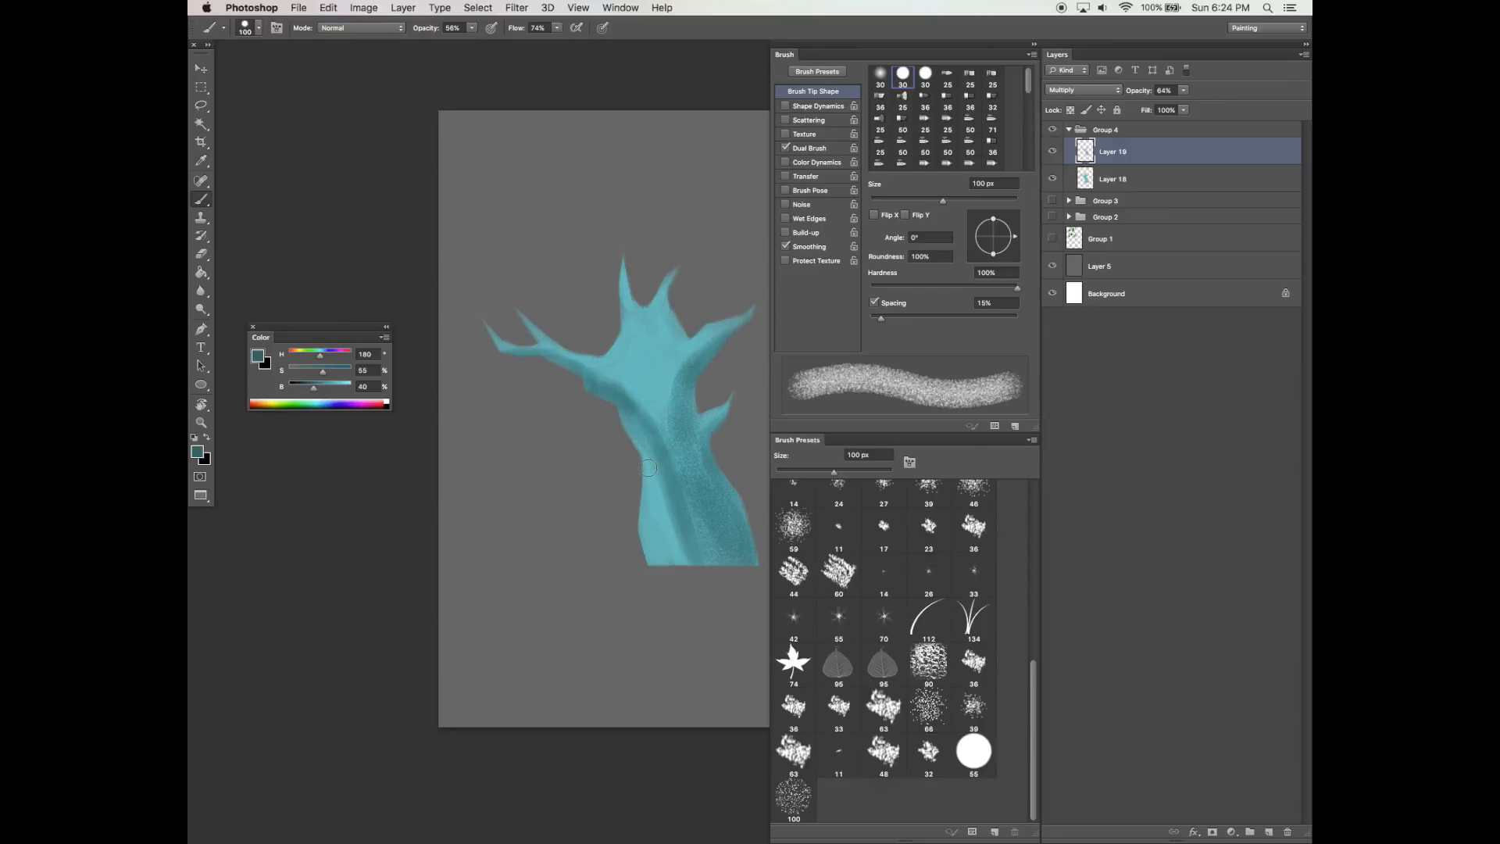
key(XF86AudioRaiseVolume)
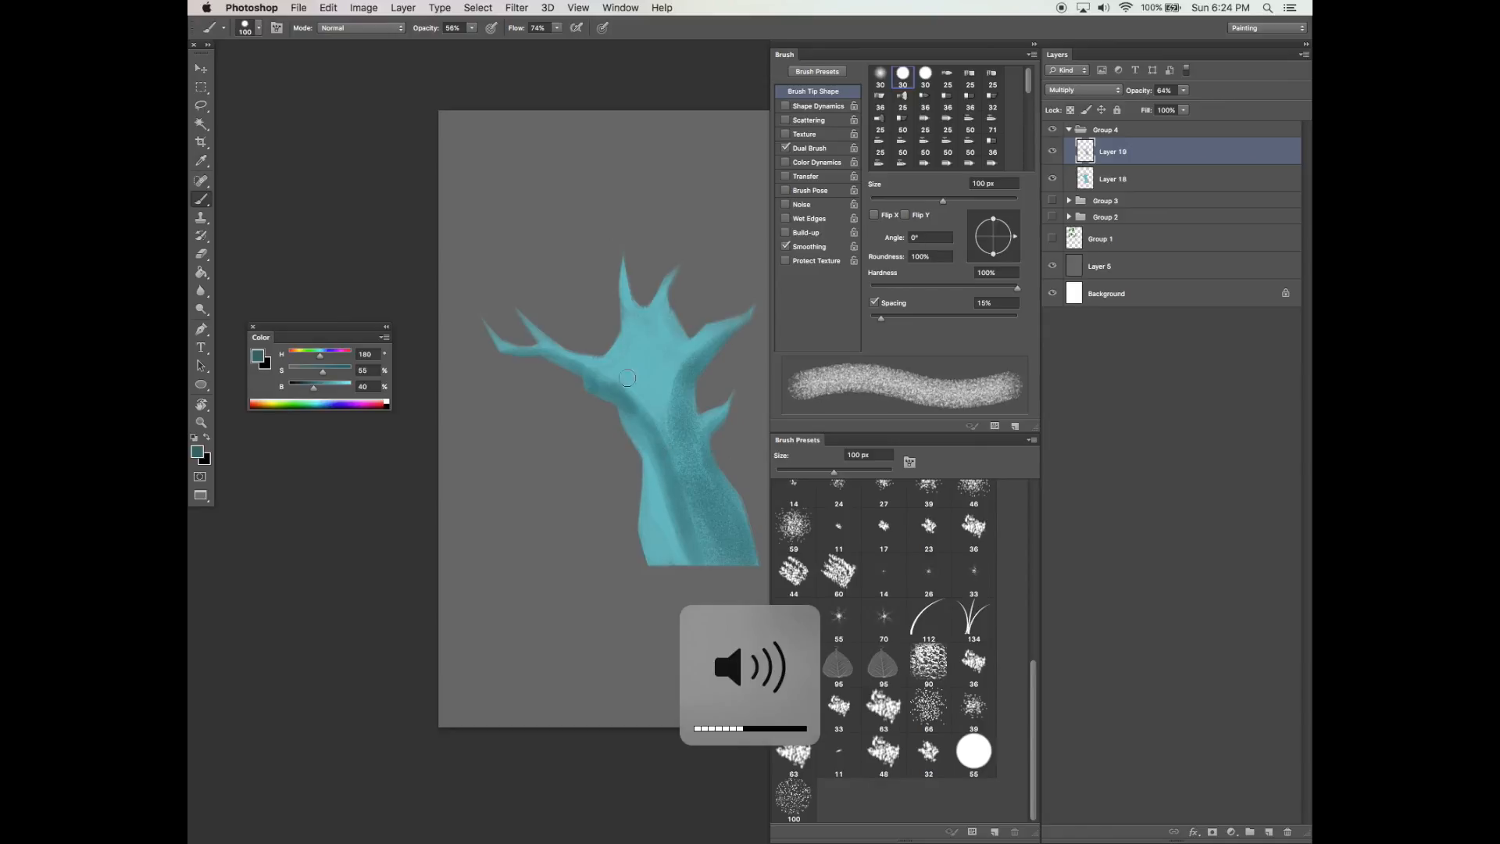
mouse_move(596, 383)
mouse_down()
mouse_move(633, 388)
mouse_move(664, 439)
mouse_move(655, 347)
mouse_move(687, 469)
mouse_move(721, 522)
mouse_move(658, 558)
mouse_move(647, 487)
mouse_up()
drag(690, 519, 657, 488)
Erase shading along the trunk's left edge to leave a light strip down to the base.
key(e)
drag(596, 395, 650, 511)
mouse_move(574, 367)
mouse_down()
mouse_move(656, 461)
mouse_move(687, 534)
mouse_up()
drag(720, 365, 723, 367)
key(super+z)
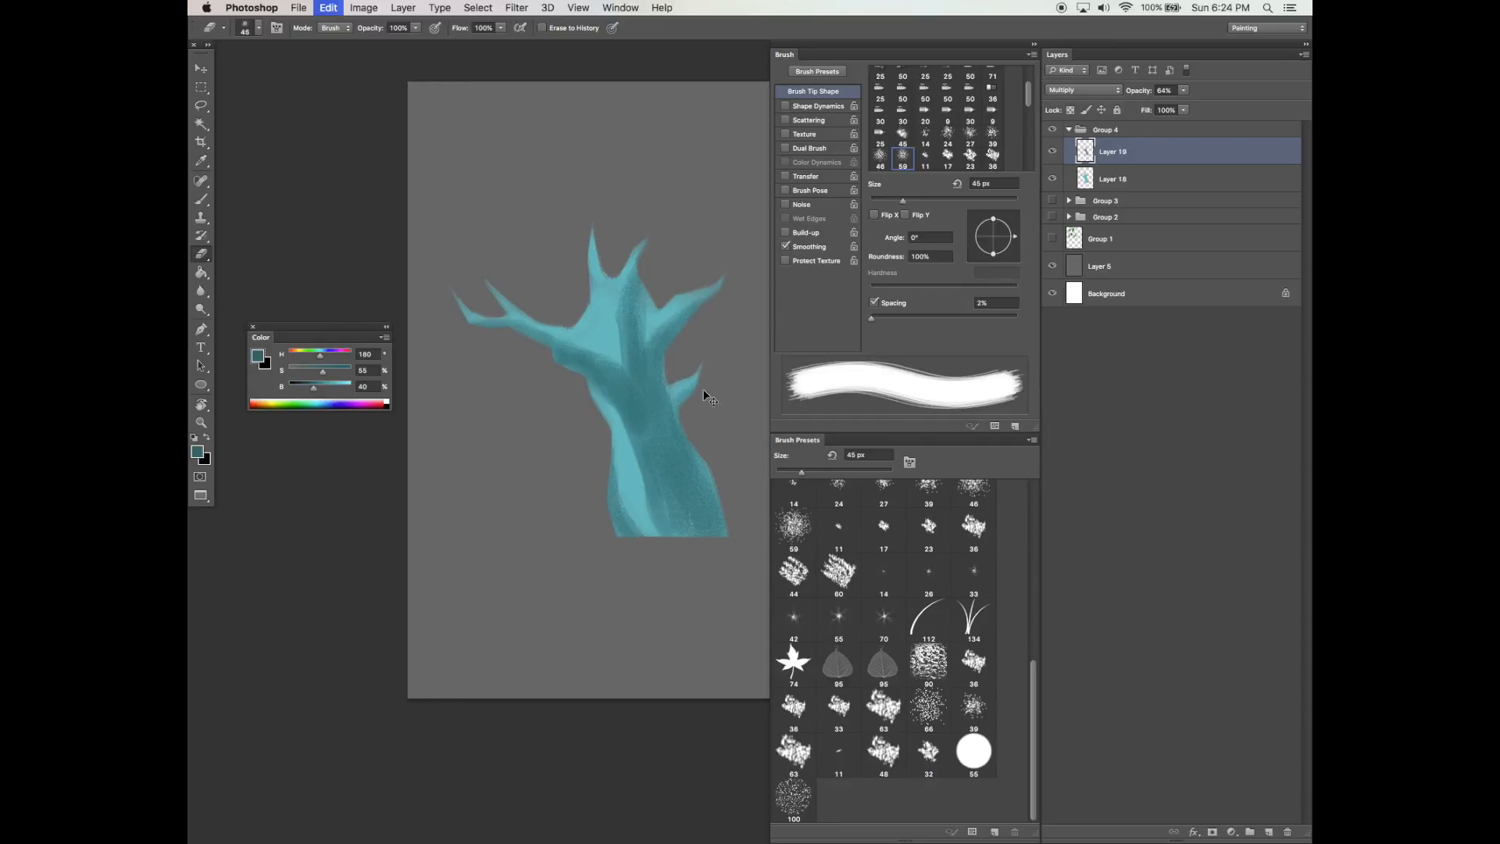
Lower the shading layer's opacity to 47%.
key(b)
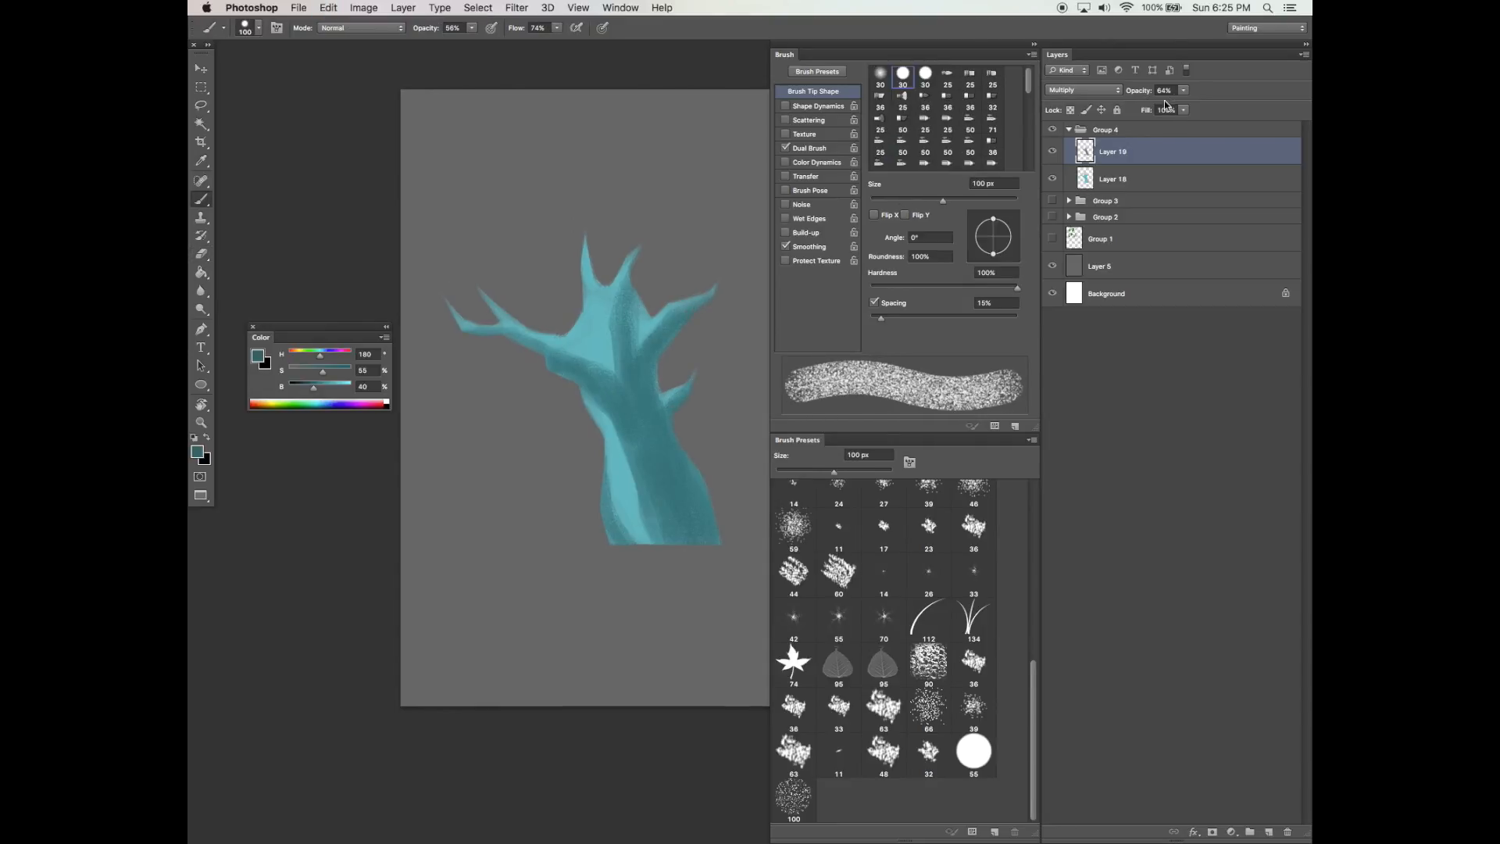
click(1183, 90)
drag(1186, 103, 1174, 103)
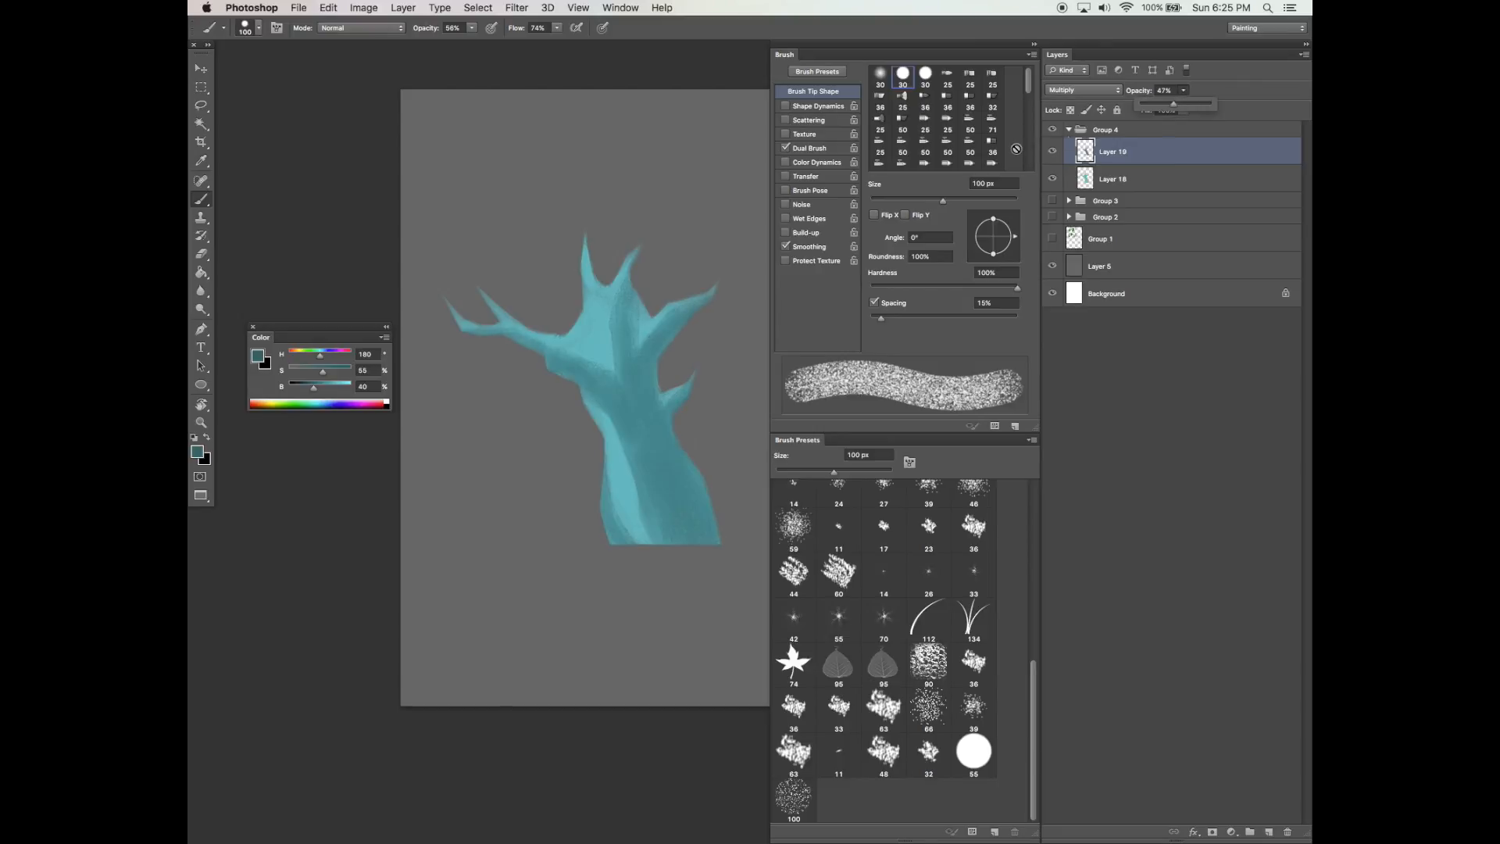
Enlarge the eraser to 153 px and lighten the shading along the edges of the lower trunk.
key(e)
click(964, 199)
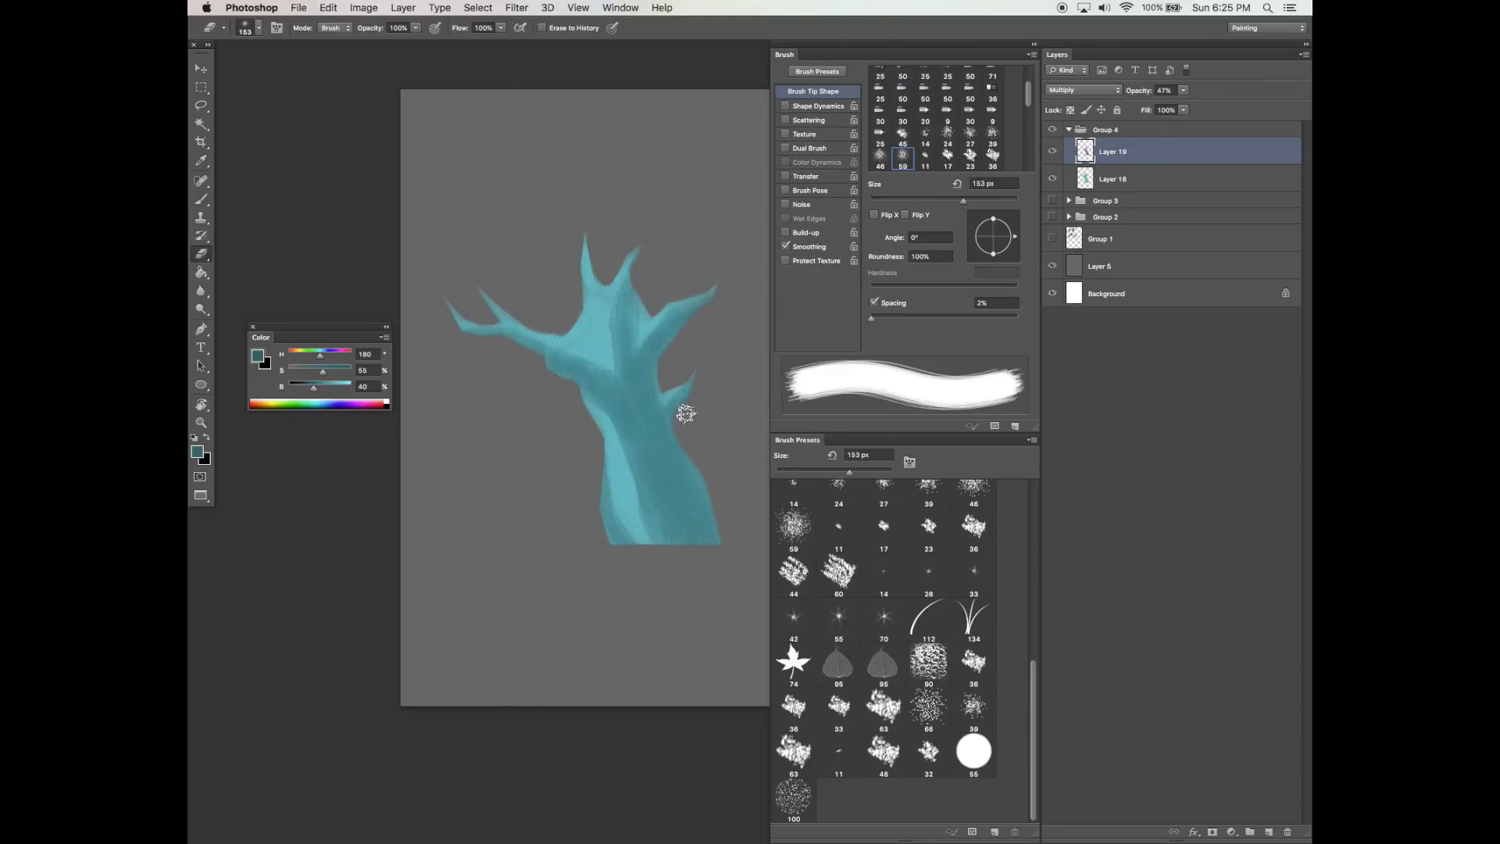
drag(596, 422, 660, 569)
drag(617, 466, 660, 578)
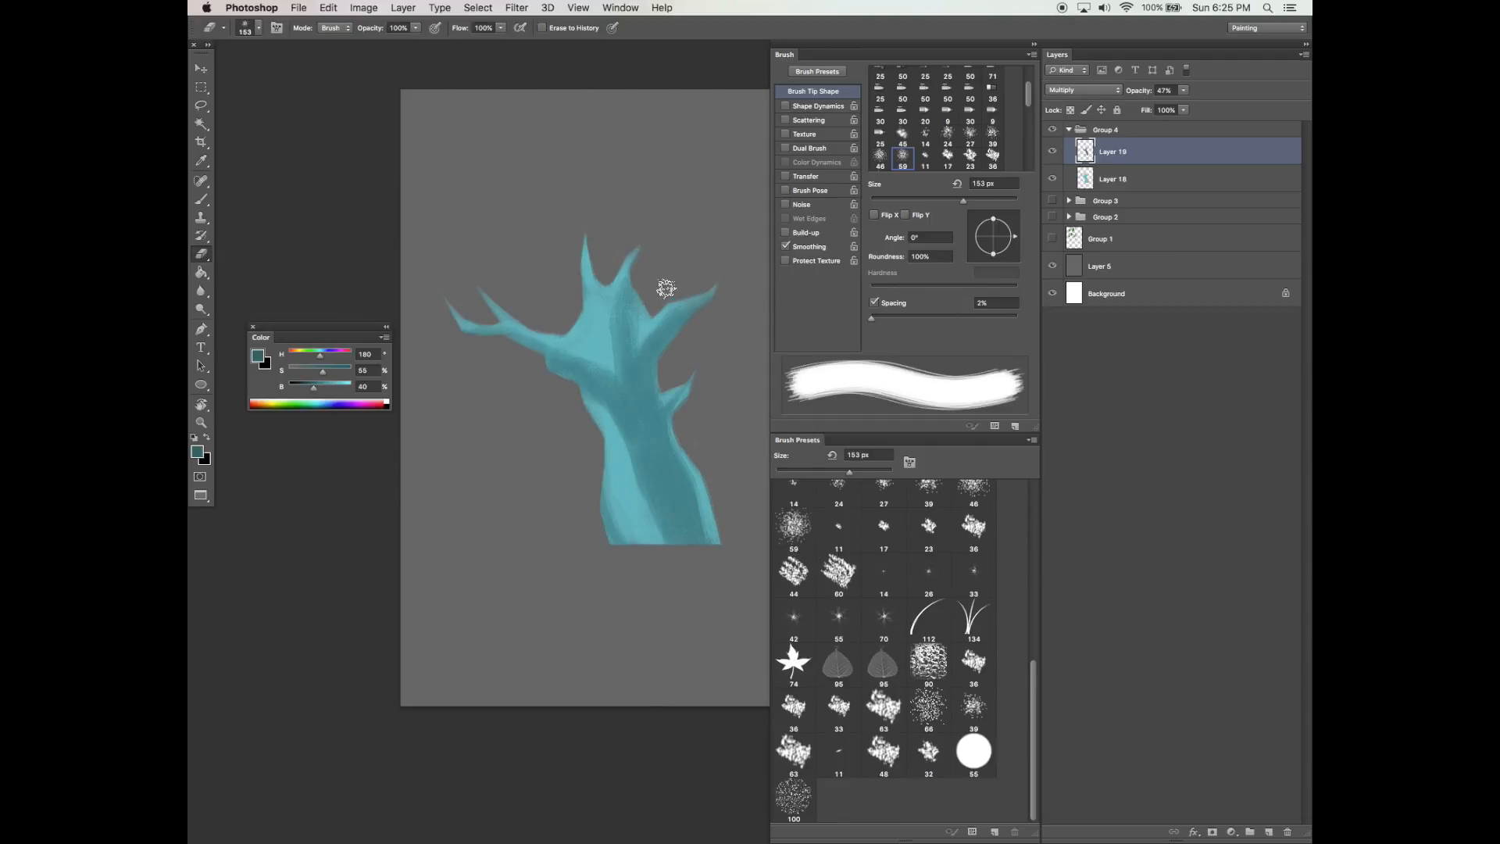
drag(642, 360, 647, 336)
key(super+alt+z)
key(super+alt+z)
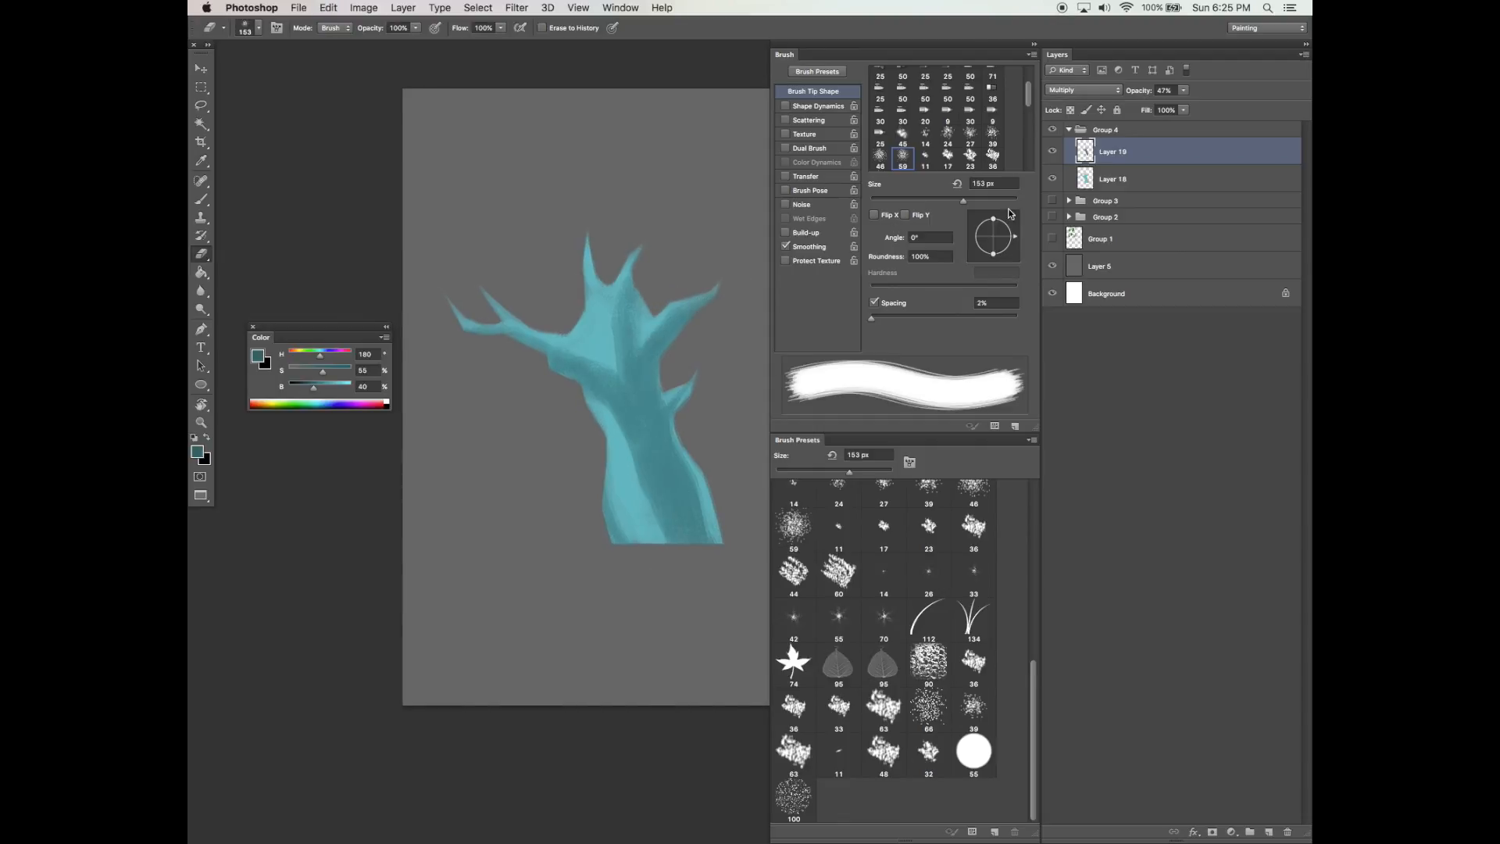
Set the eraser tip to 28% roundness at -104° and erase highlights where the upper-right branches join the trunk.
drag(993, 218, 993, 232)
click(989, 259)
drag(646, 337, 644, 374)
mouse_move(679, 303)
mouse_down()
mouse_move(649, 354)
mouse_move(631, 278)
mouse_up()
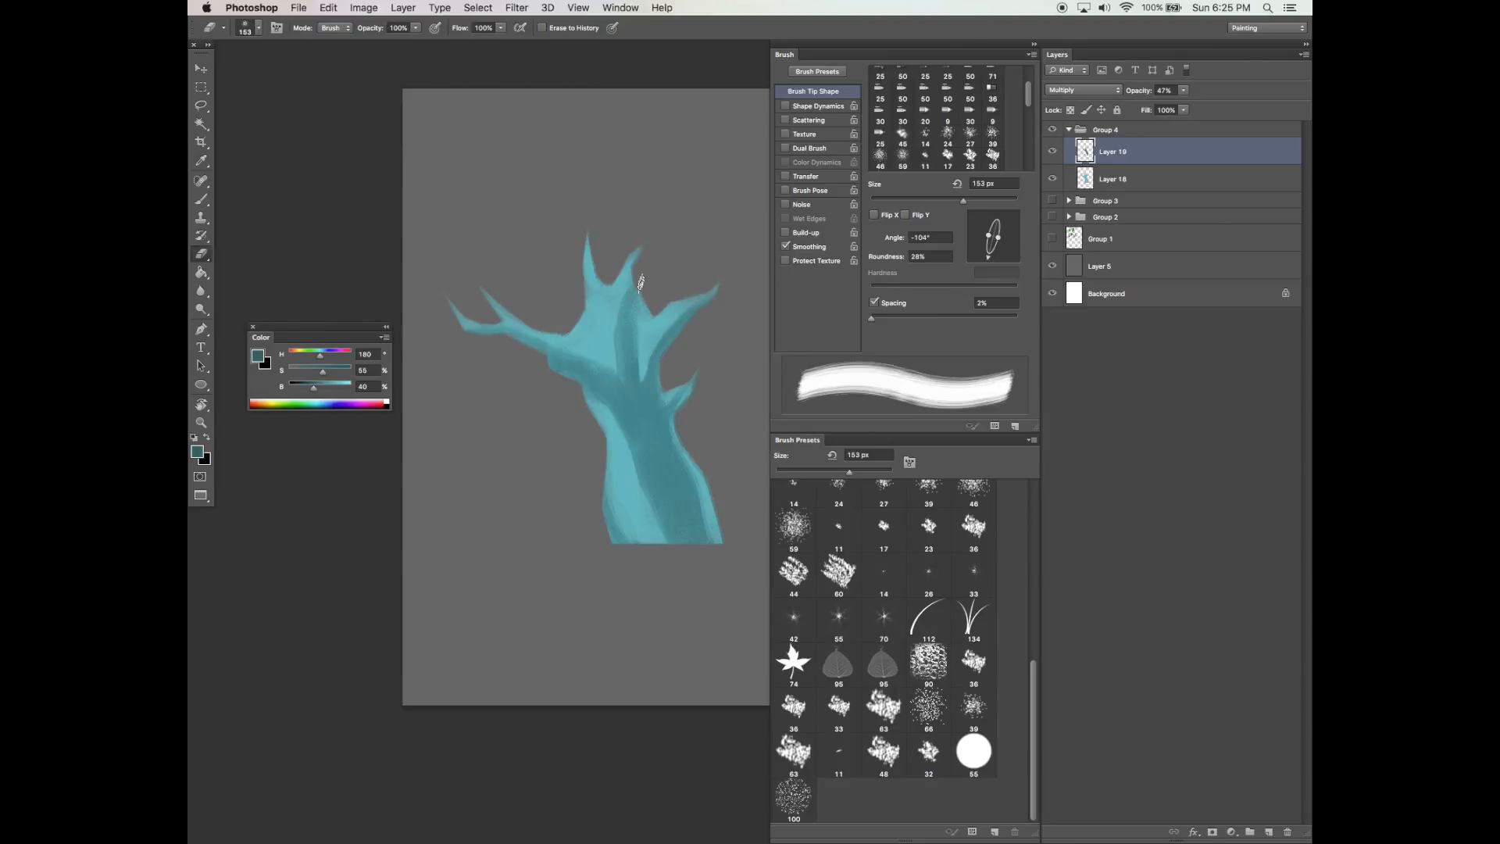
Paint shading over the upper trunk and into the base of the tallest branch.
key(b)
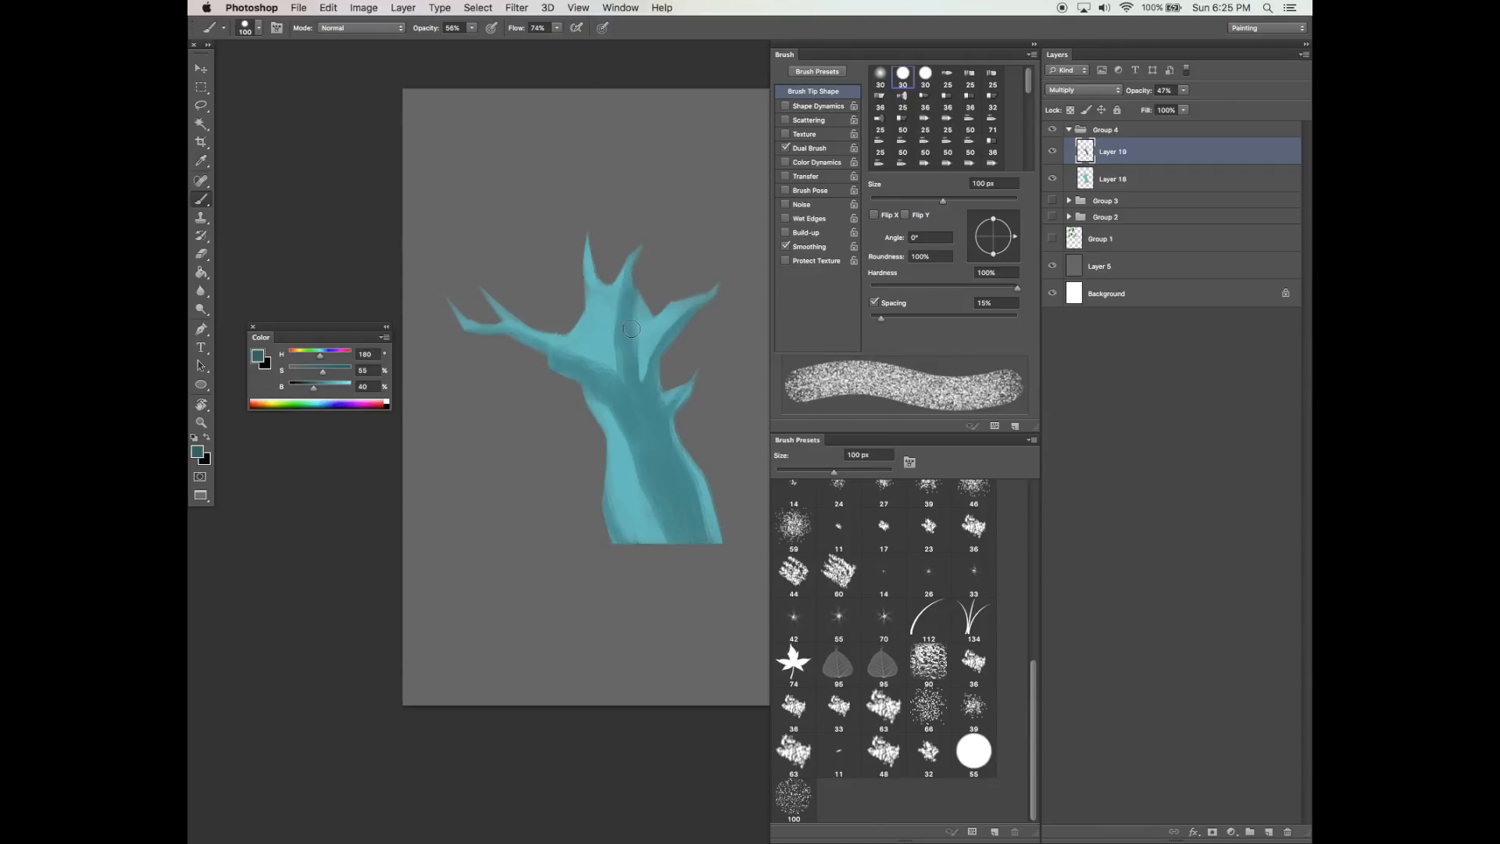
drag(669, 288, 671, 286)
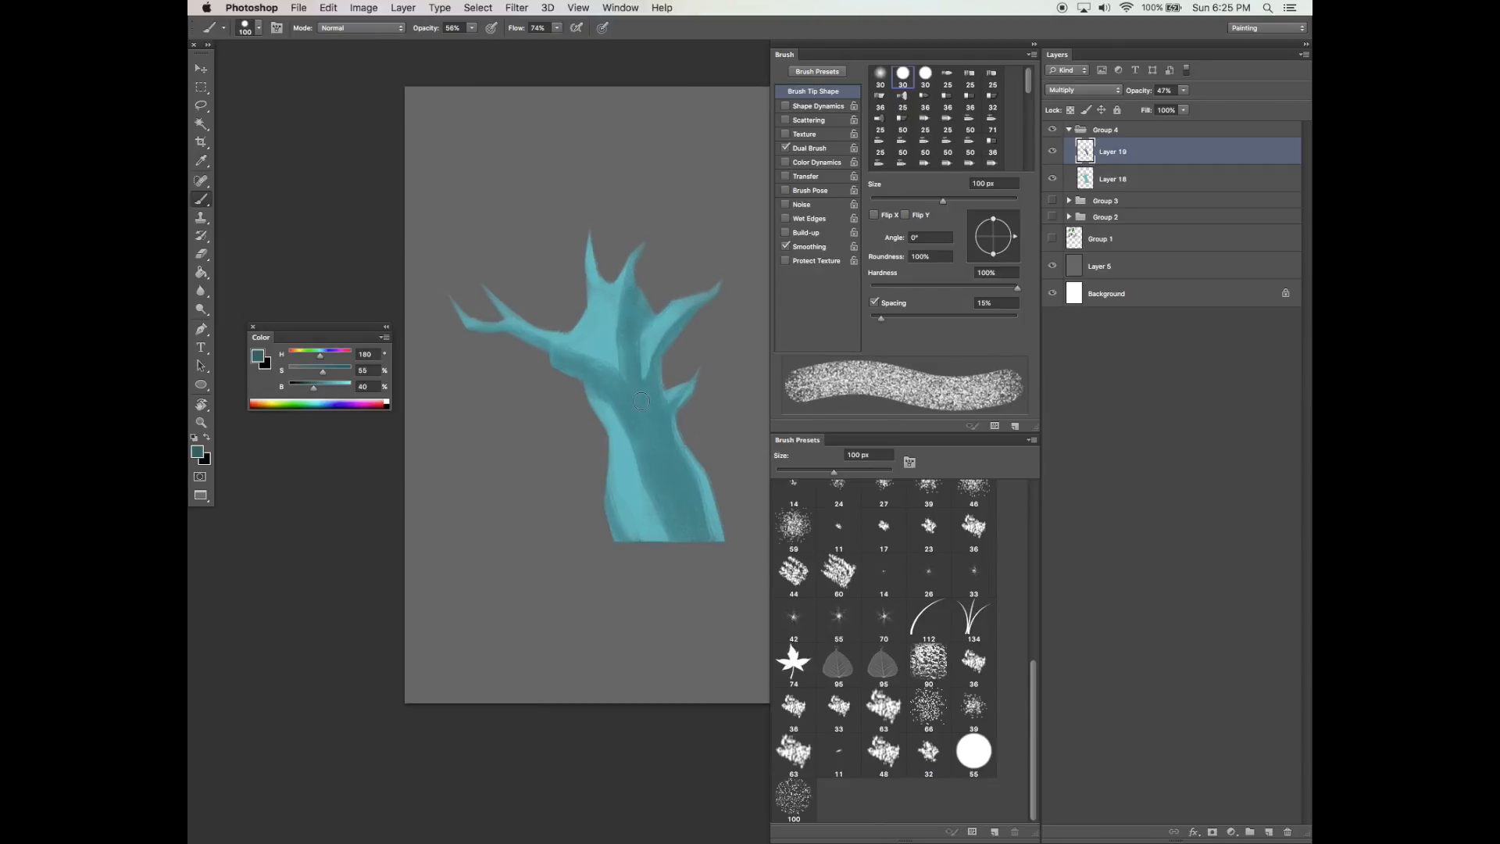
mouse_move(625, 361)
mouse_down()
mouse_move(582, 327)
mouse_move(601, 336)
mouse_move(591, 265)
mouse_up()
Rotate the eraser tip to -42° and refine light and shadow where the left branch meets the trunk.
key(e)
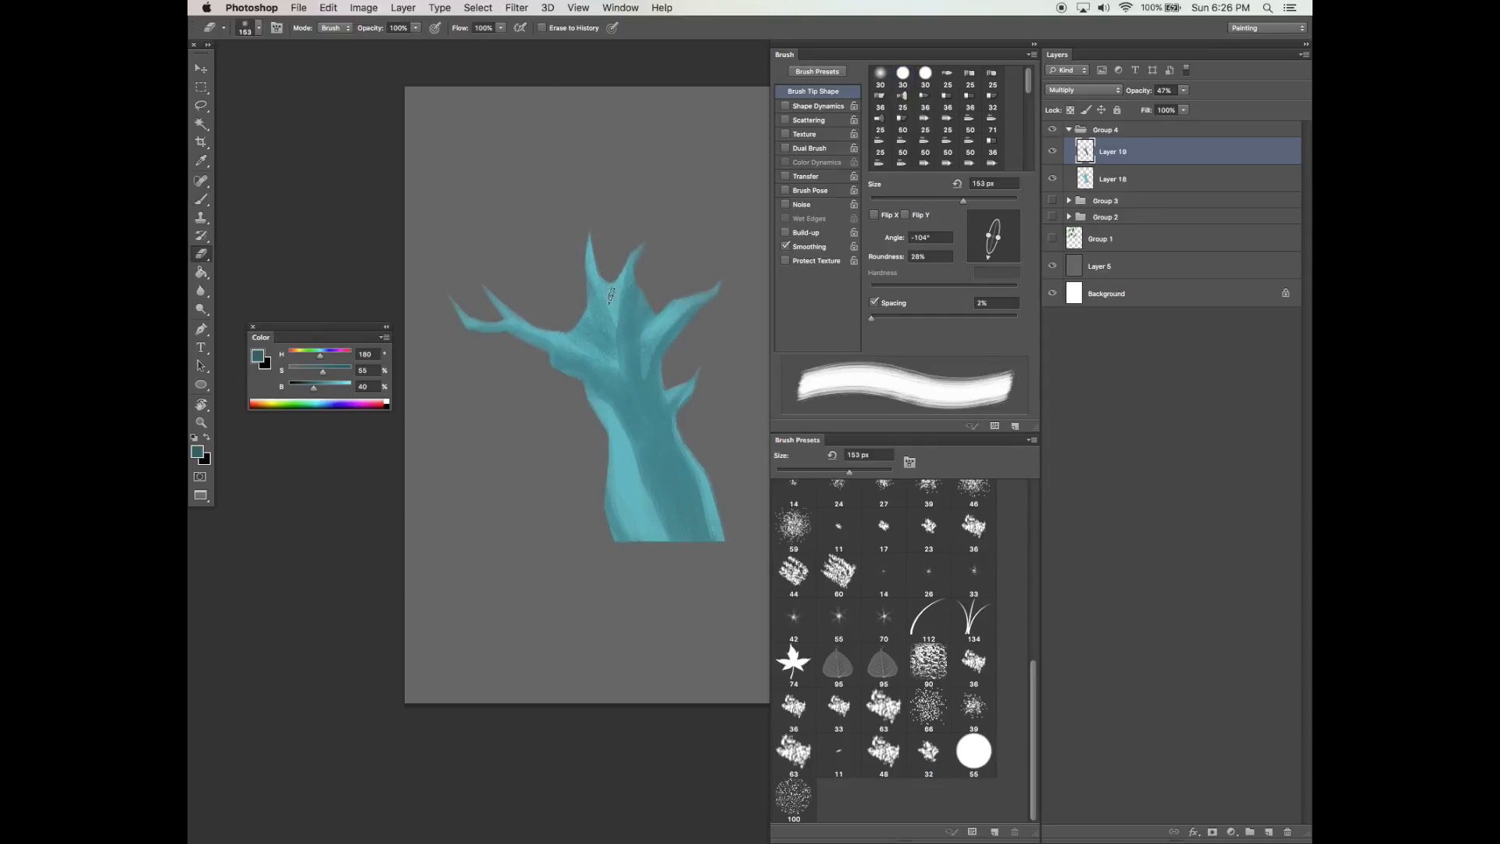
click(1005, 247)
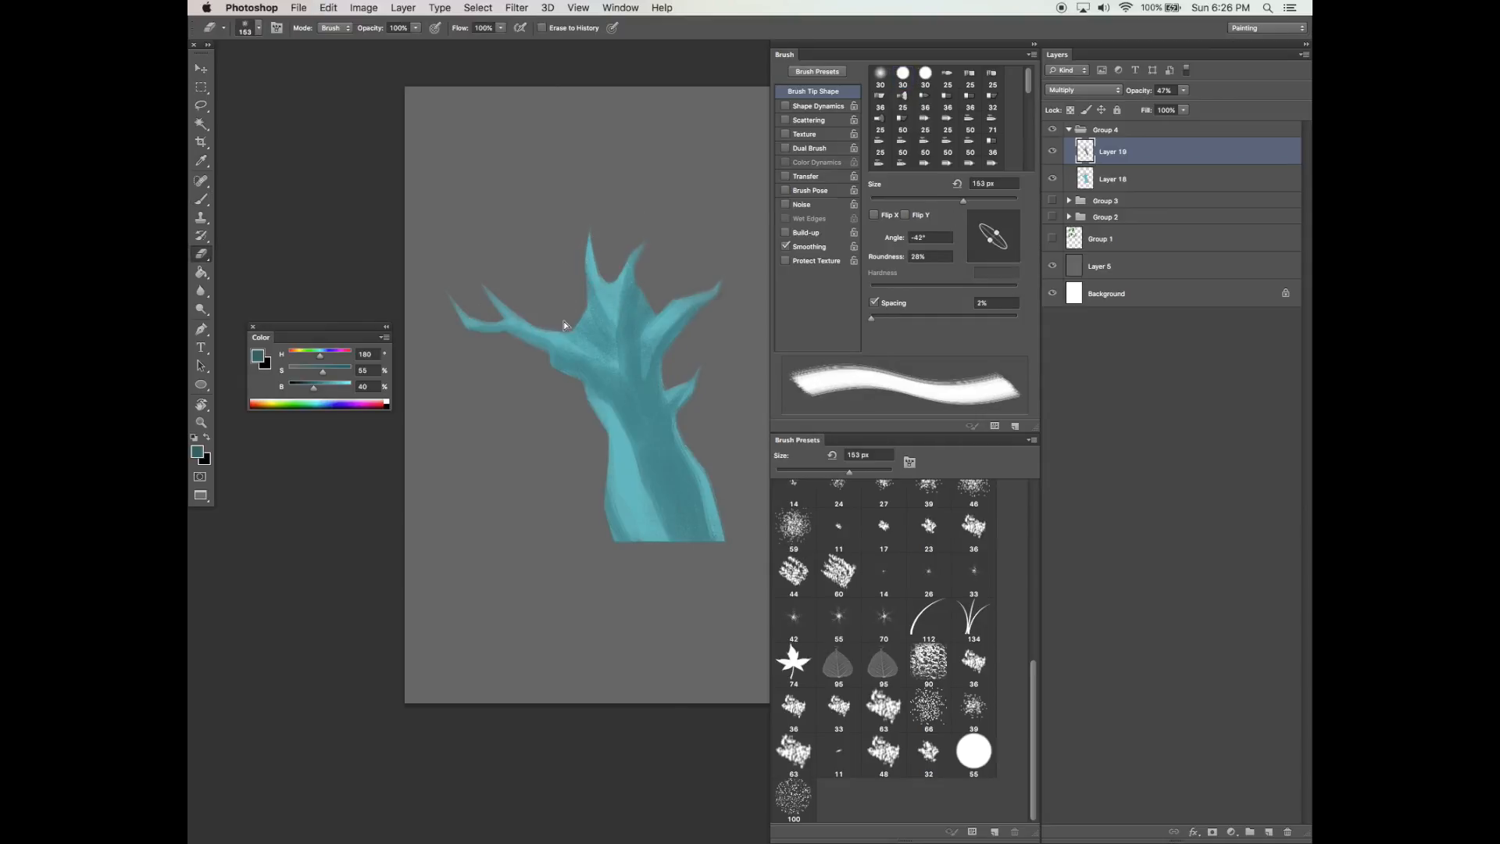
key(b)
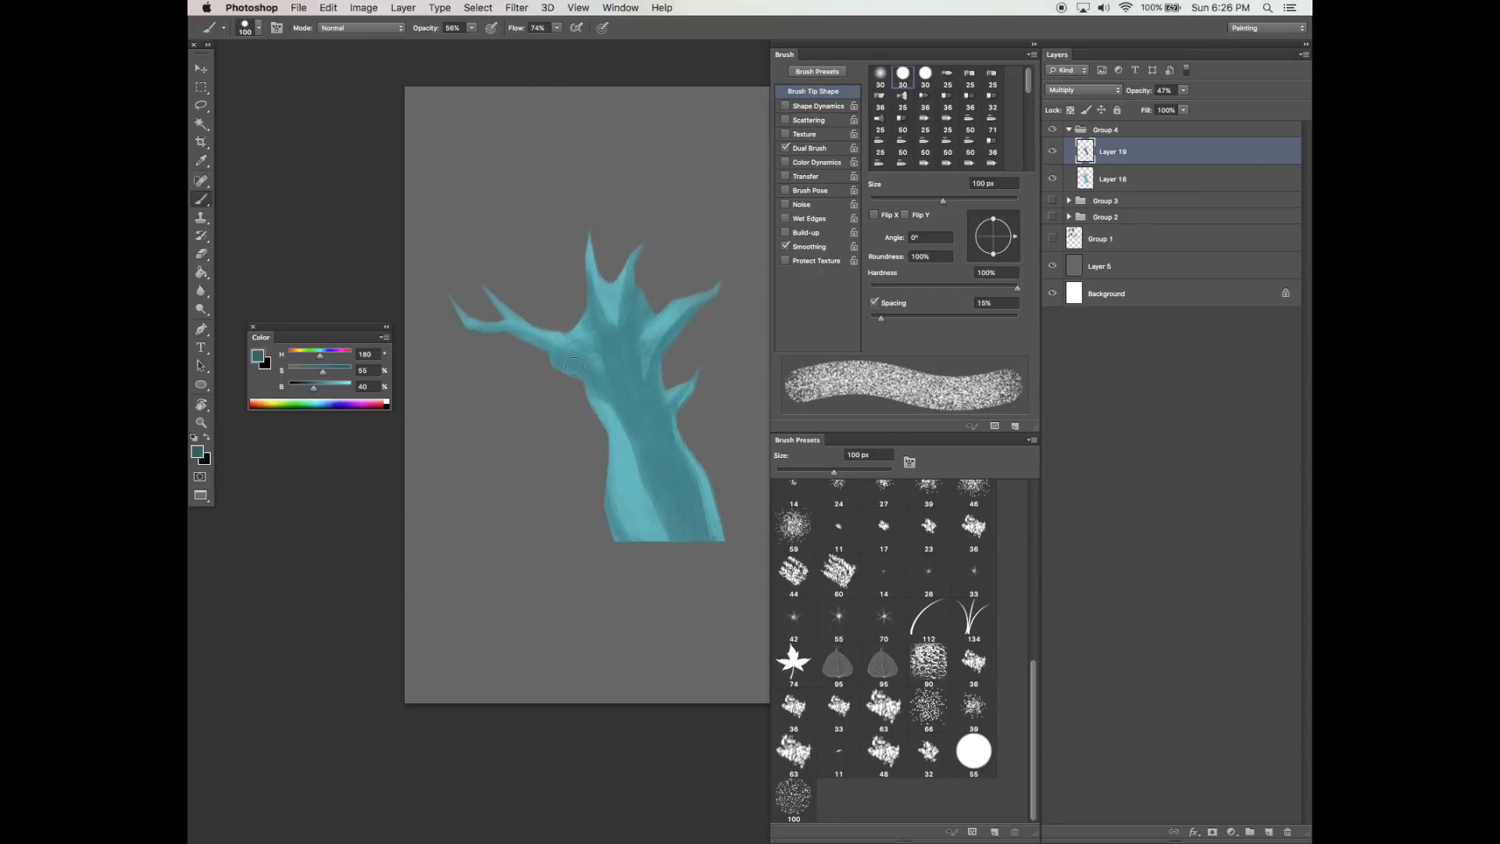
key(e)
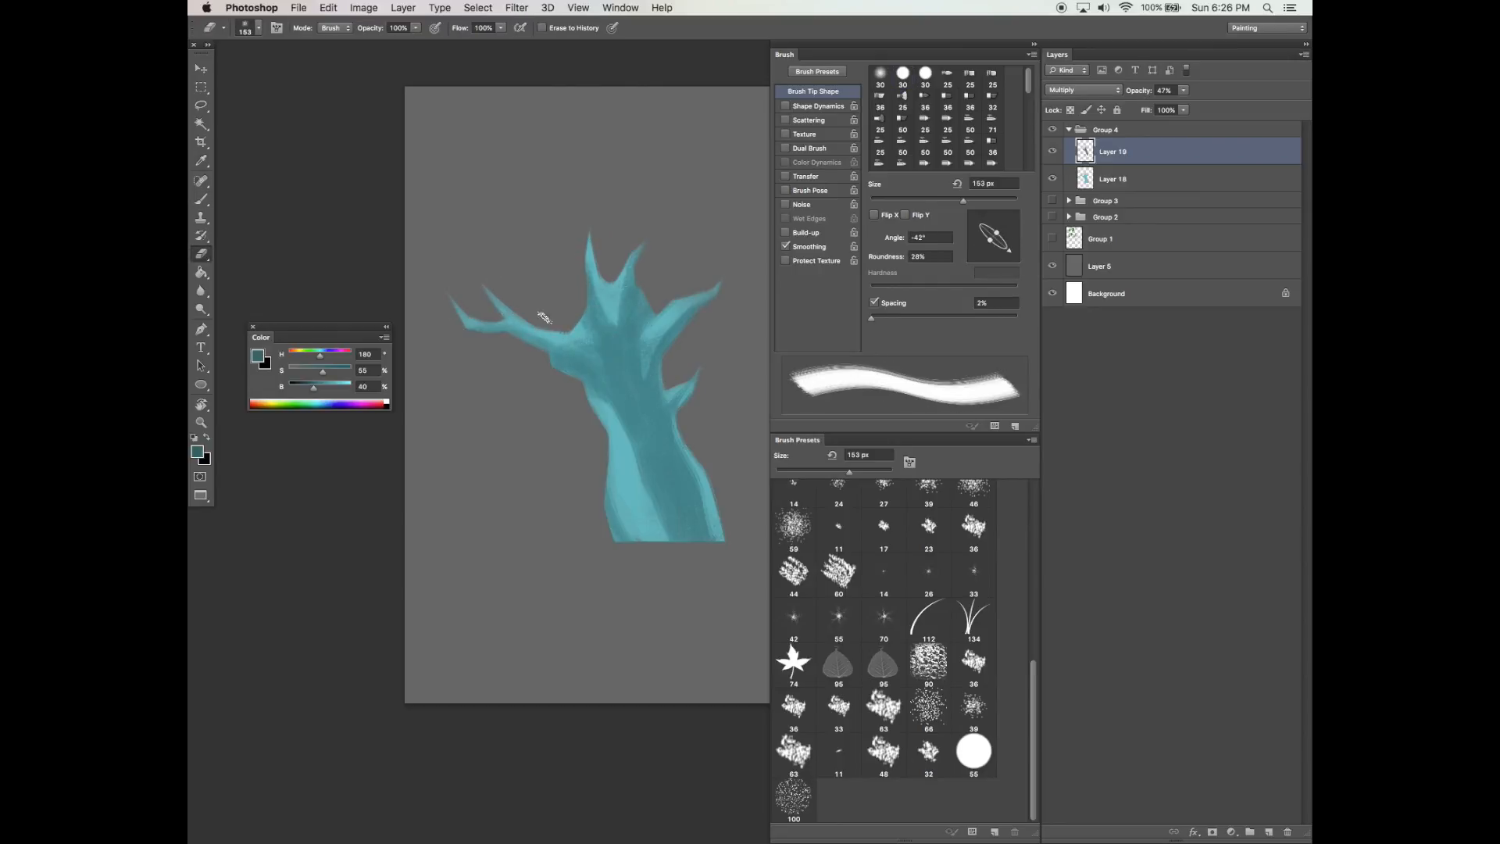
key(b)
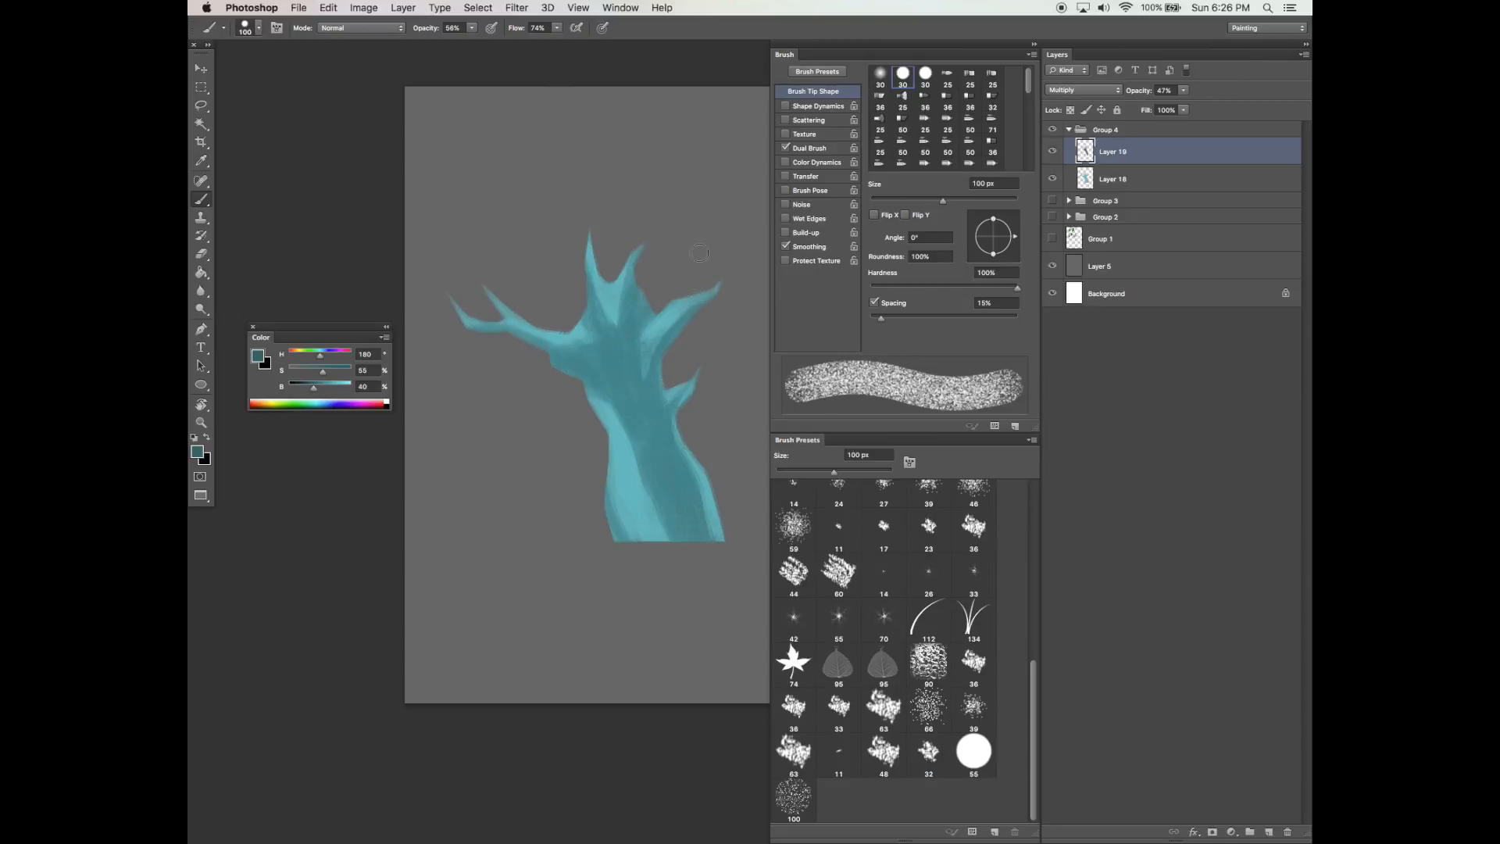
Turn the eraser tip nearly vertical and refine the highlights and shading where the right branches join the trunk.
key(e)
click(996, 255)
drag(669, 323, 644, 386)
drag(647, 375, 699, 304)
key(b)
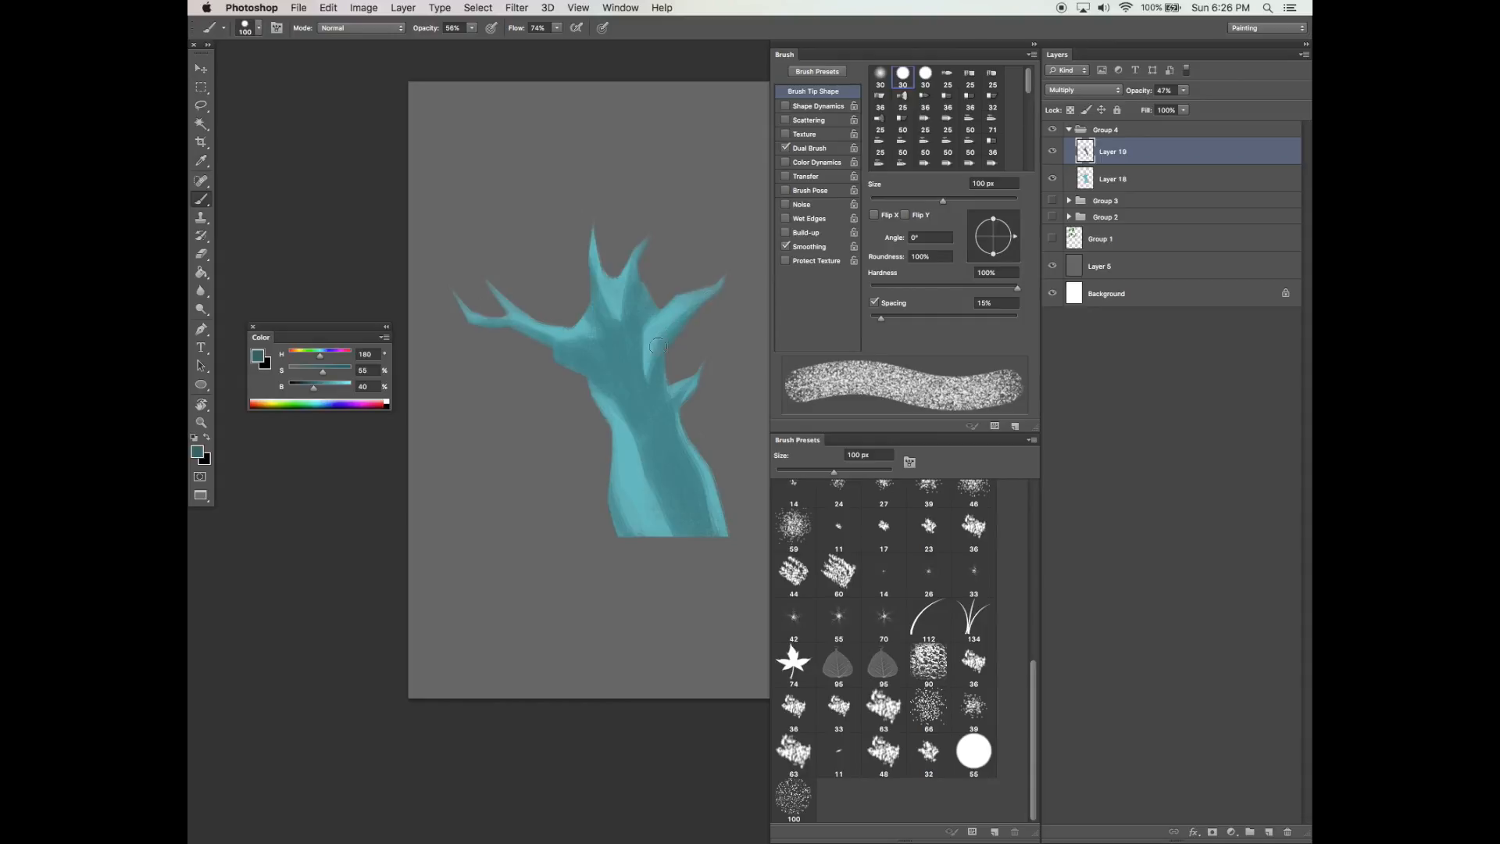
key(e)
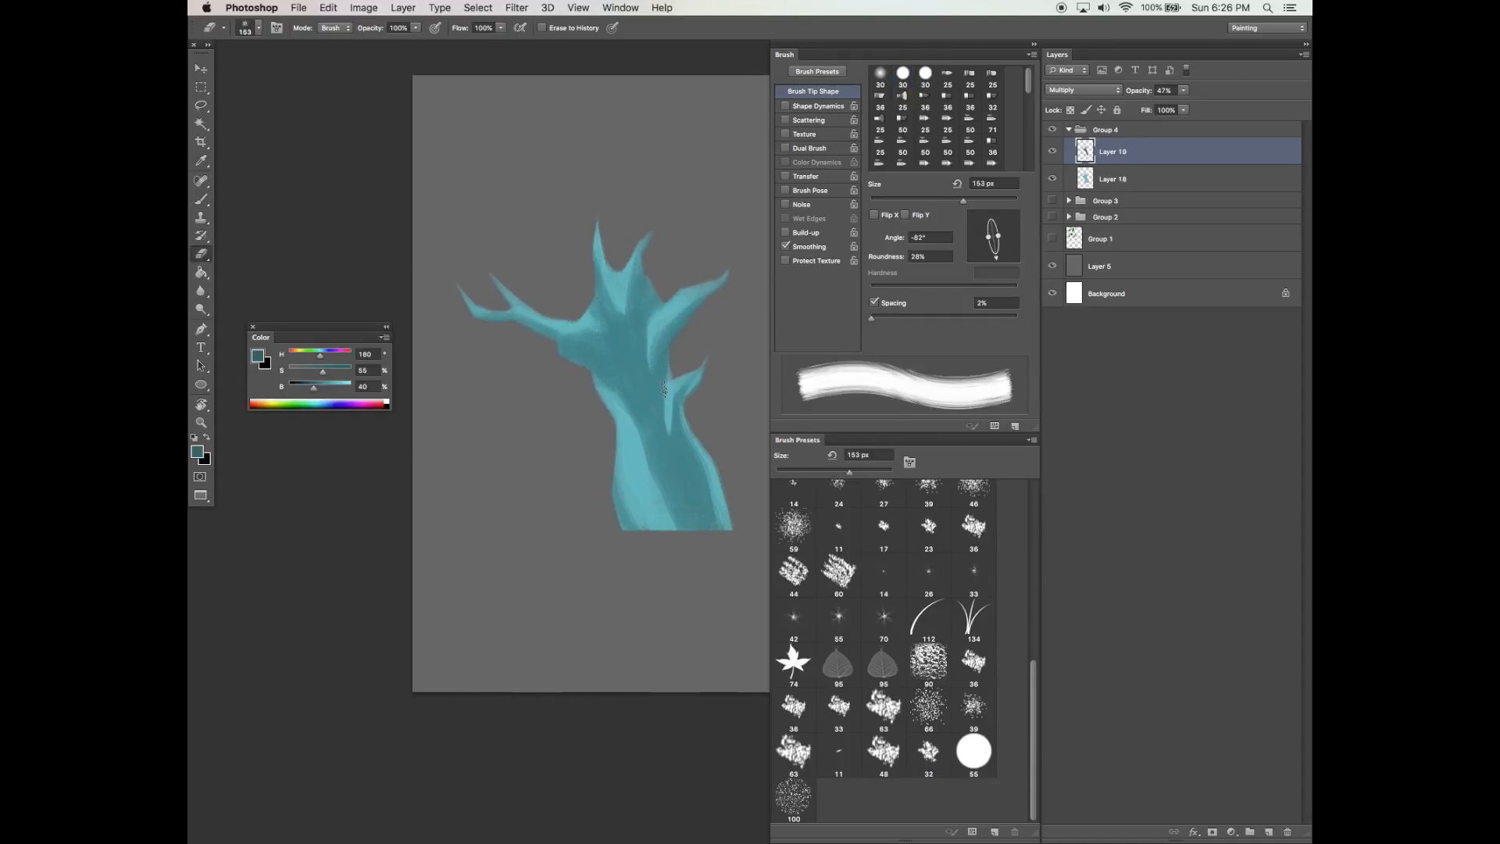
key(b)
scroll(680, 468, down, 3)
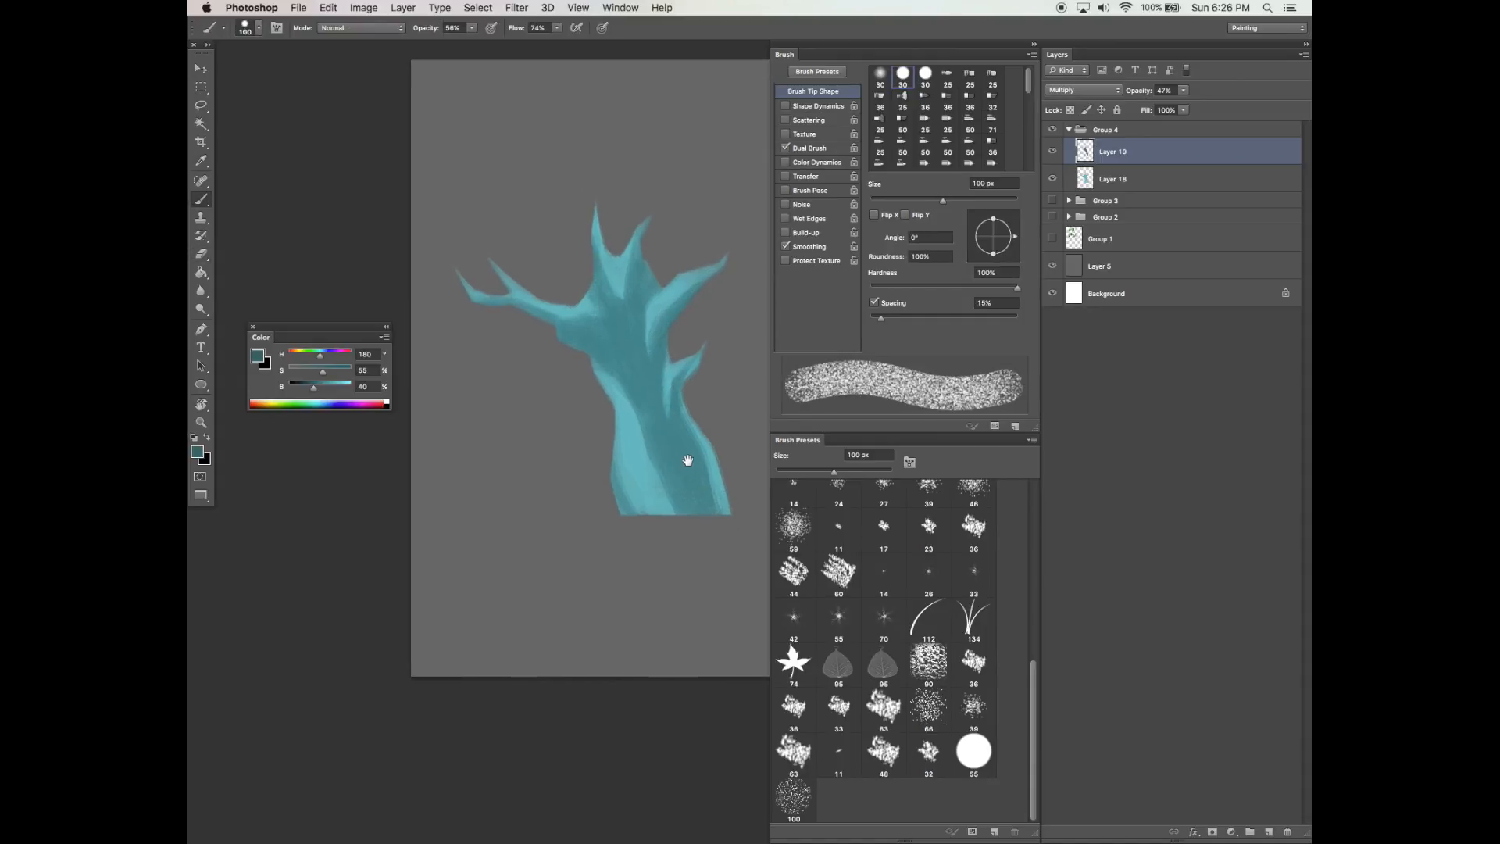
key(e)
key(b)
Reduce the eraser to 39 px and carve thin, light bark lines down the length of the trunk.
key(e)
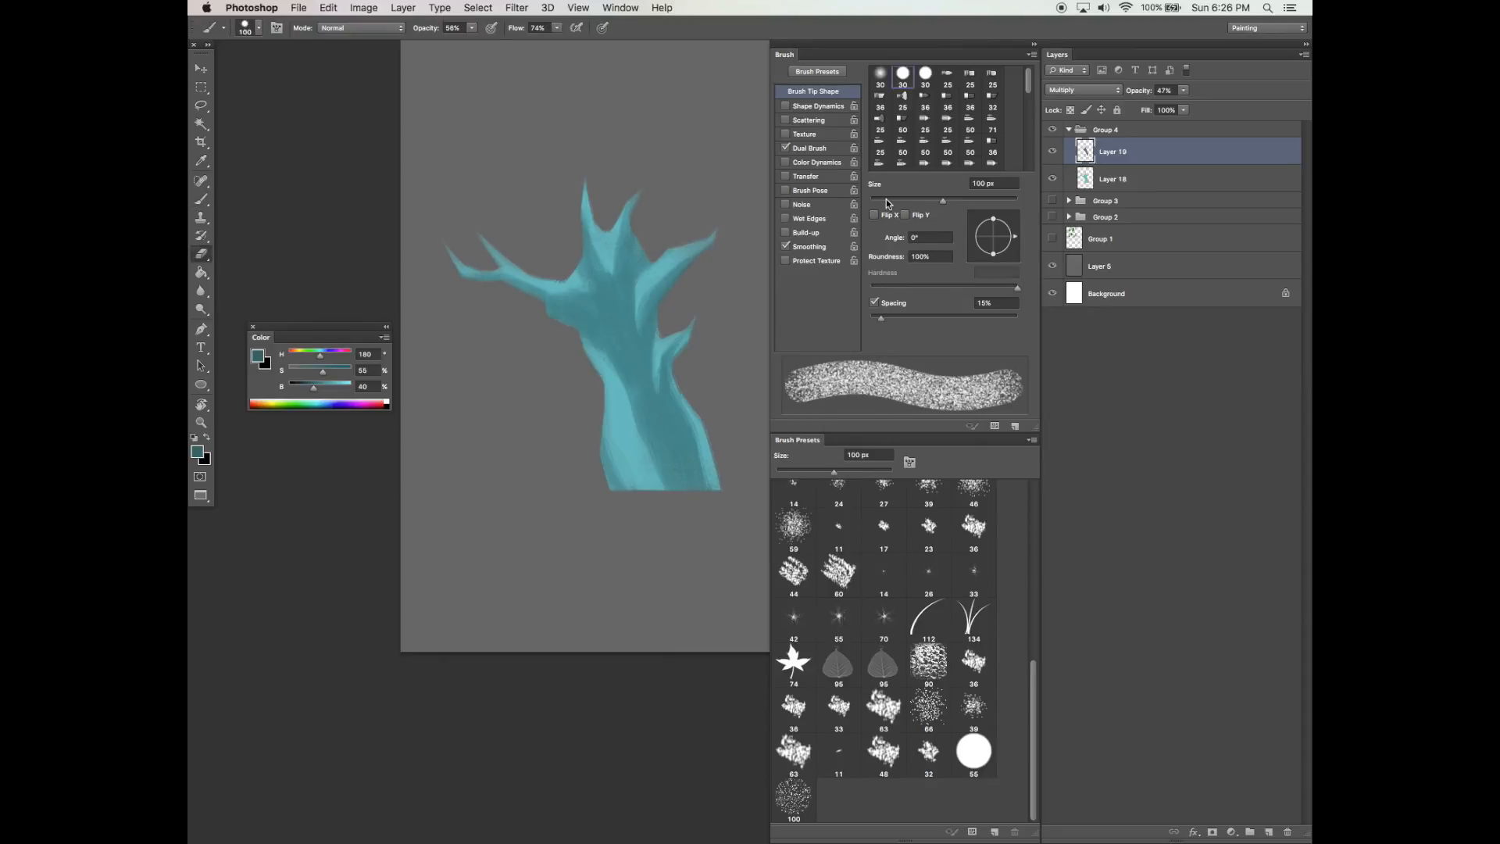
click(899, 198)
drag(658, 388, 685, 472)
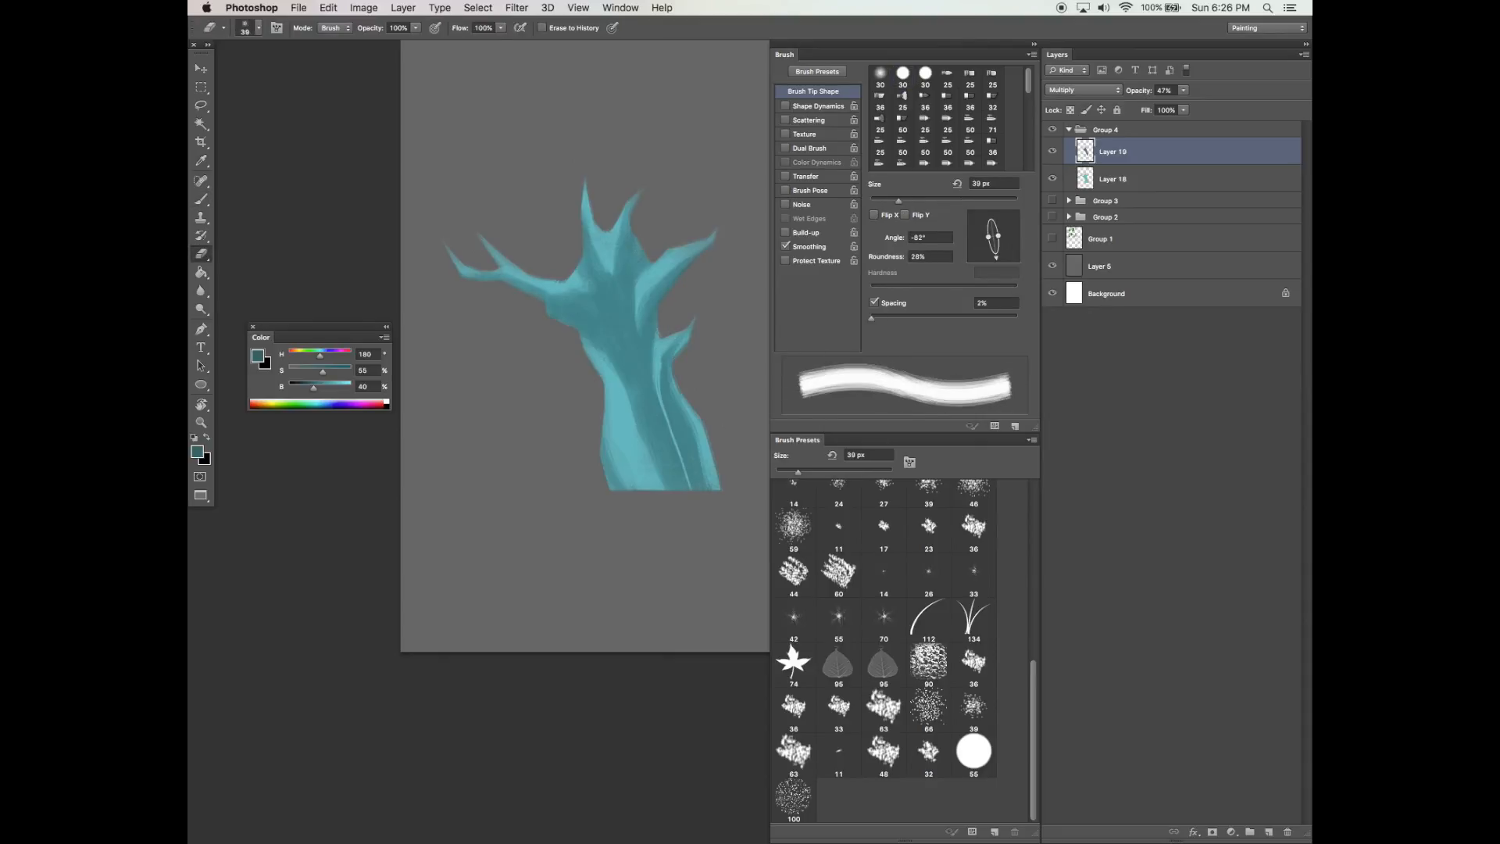
drag(636, 314, 673, 484)
drag(666, 357, 696, 458)
mouse_move(546, 308)
mouse_down()
mouse_move(631, 386)
mouse_move(665, 486)
mouse_up()
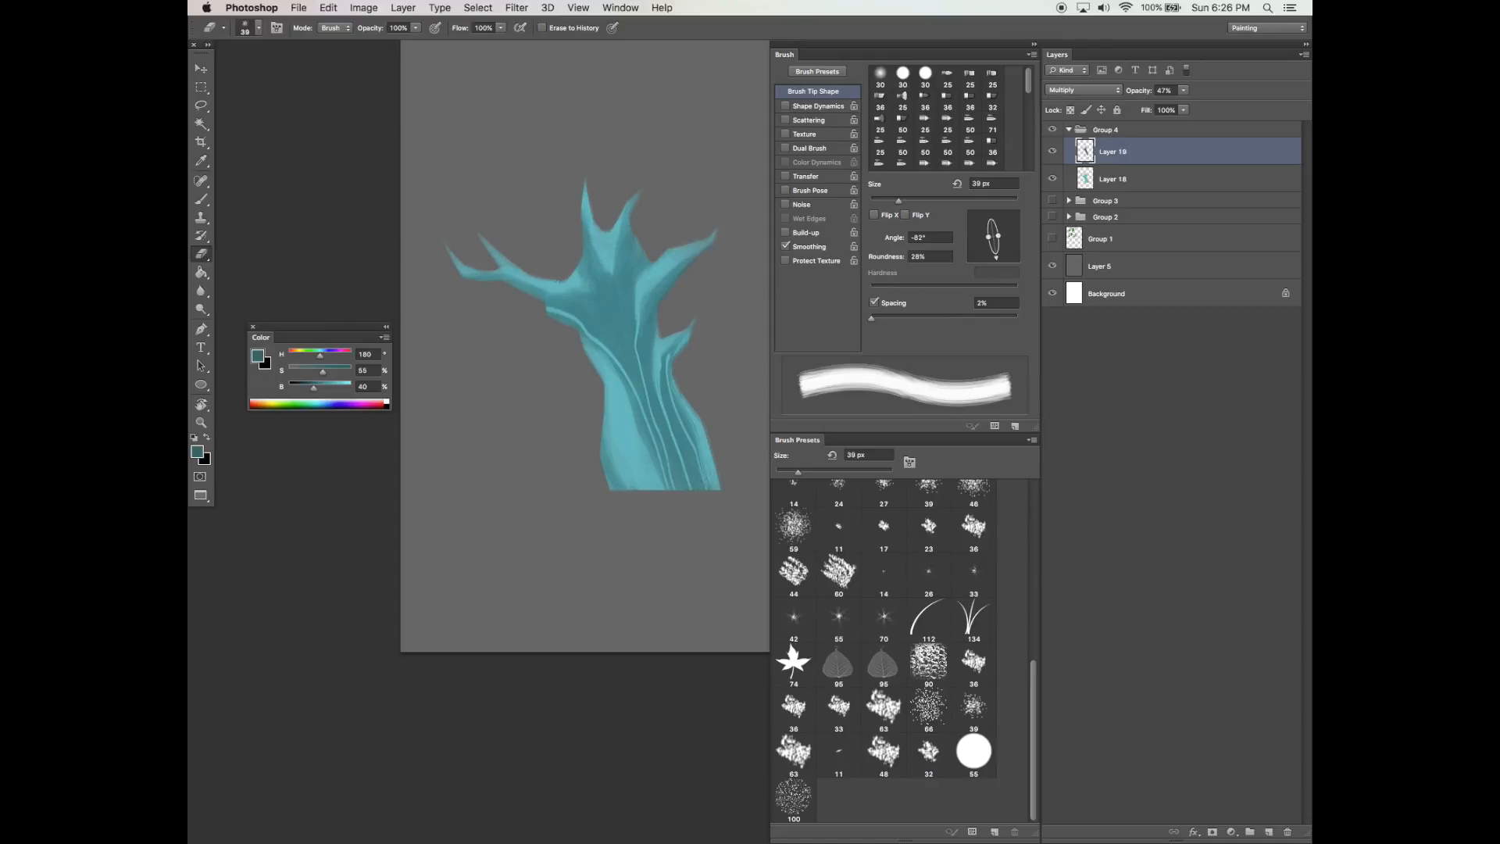
Erase thin curved bark lines across the bases of the upper and left branches.
drag(555, 305, 594, 278)
mouse_move(629, 228)
mouse_down()
mouse_move(647, 274)
mouse_move(550, 303)
mouse_up()
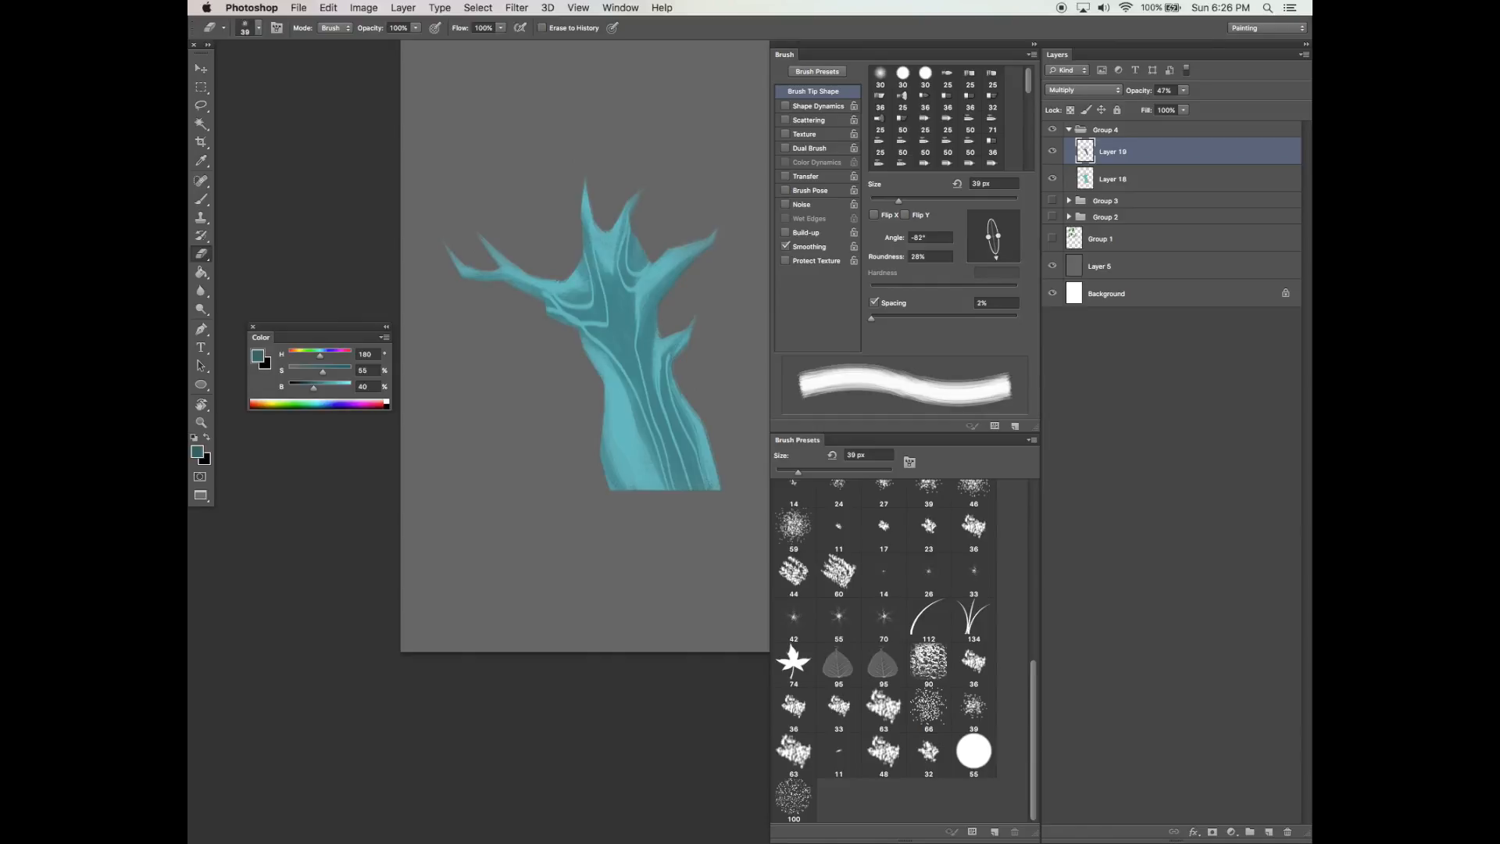
drag(712, 402, 713, 410)
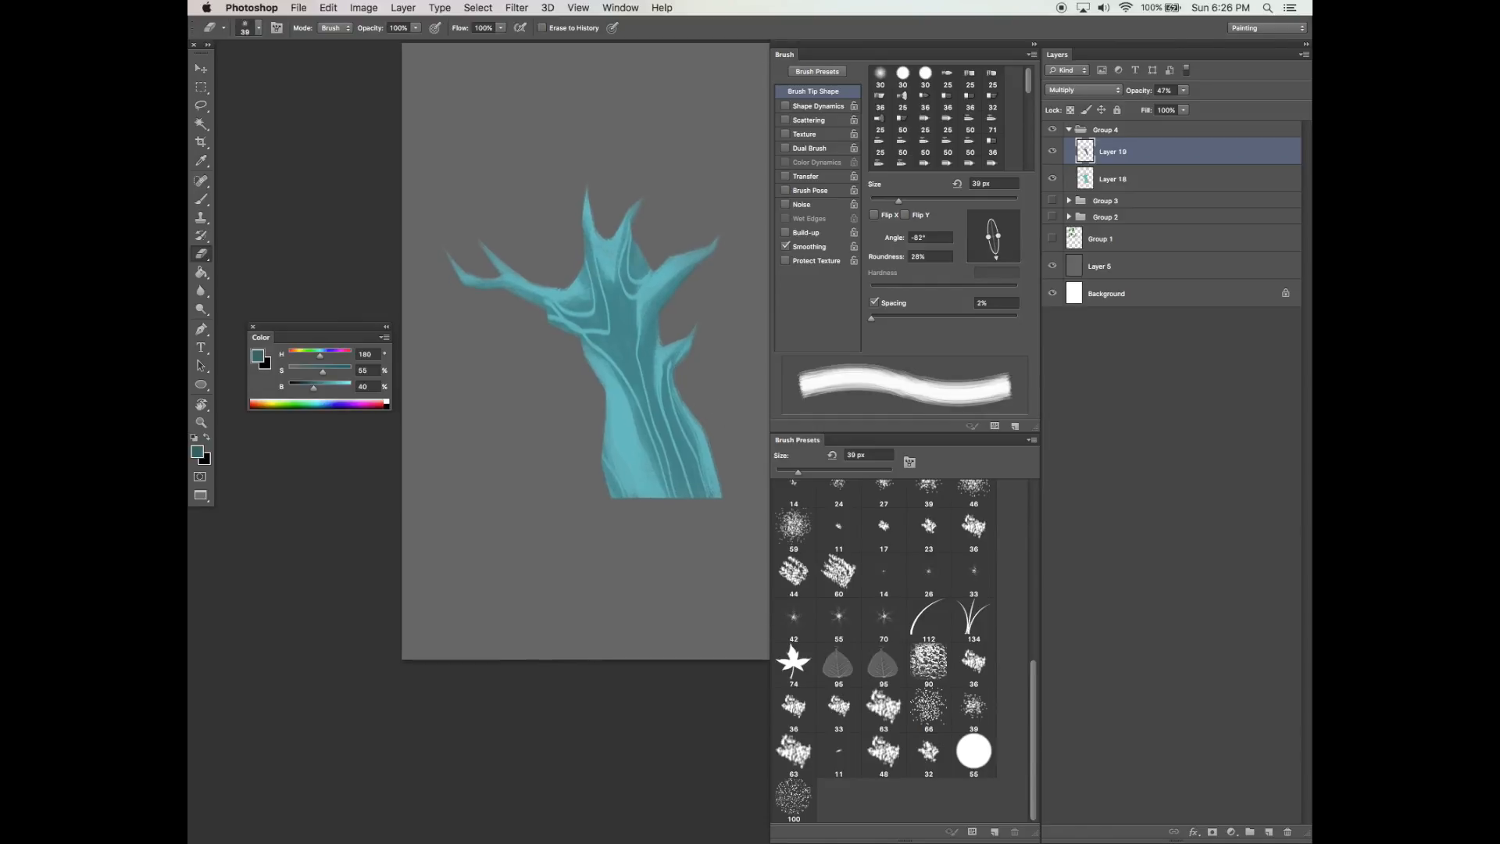
Step back through the last bark strokes and undo the accidental shift of the shading layer.
key(super+z)
key(super+z)
key(alt+super+z)
key(alt+super+z)
key(alt+super+z)
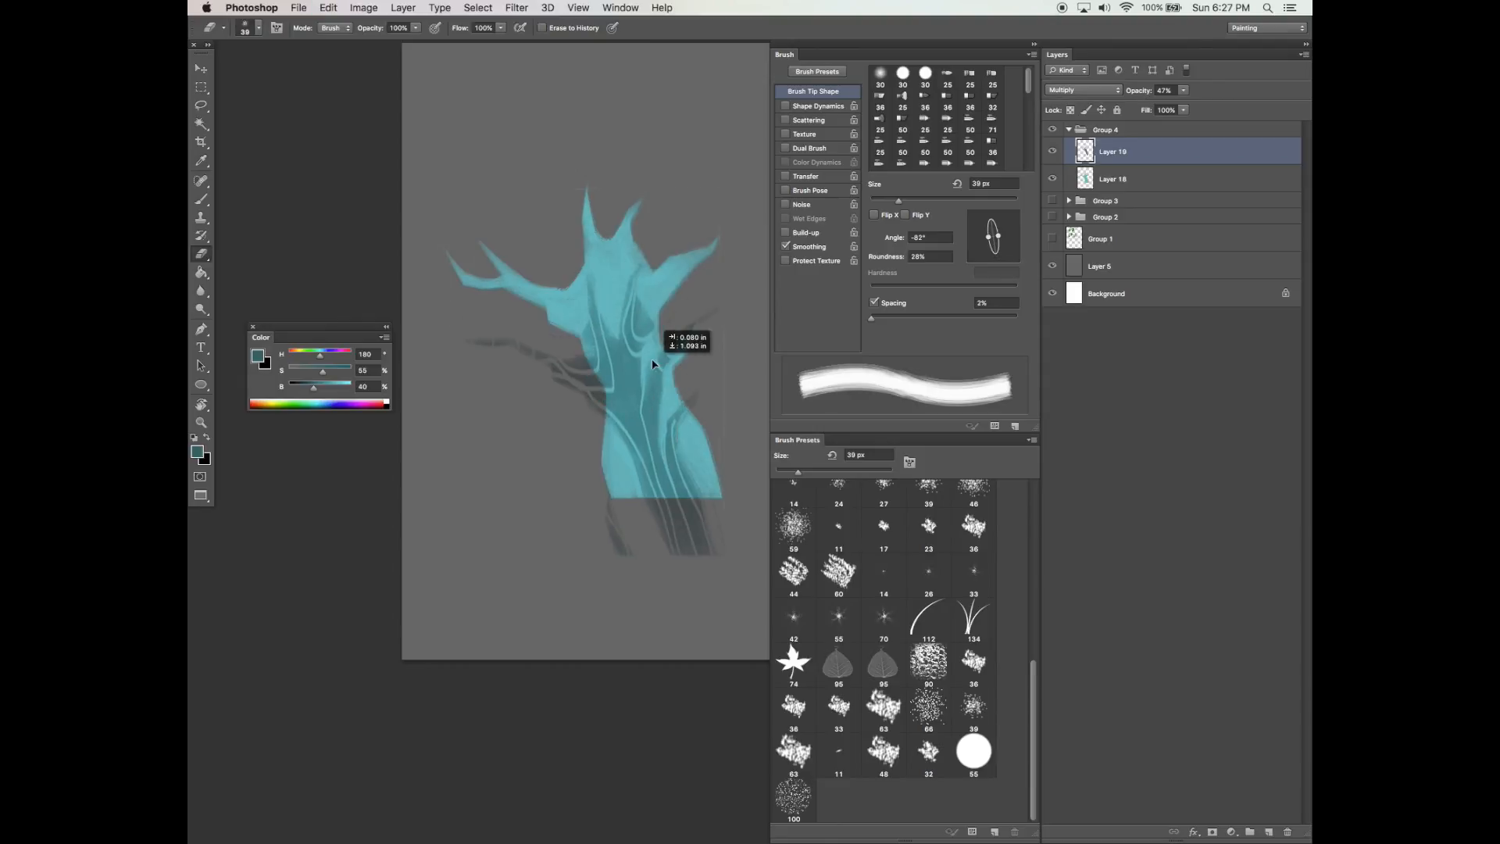
key(alt+super+z)
Switch to the Brush tool and add a new layer beneath the tree layers in Group 4.
key(b)
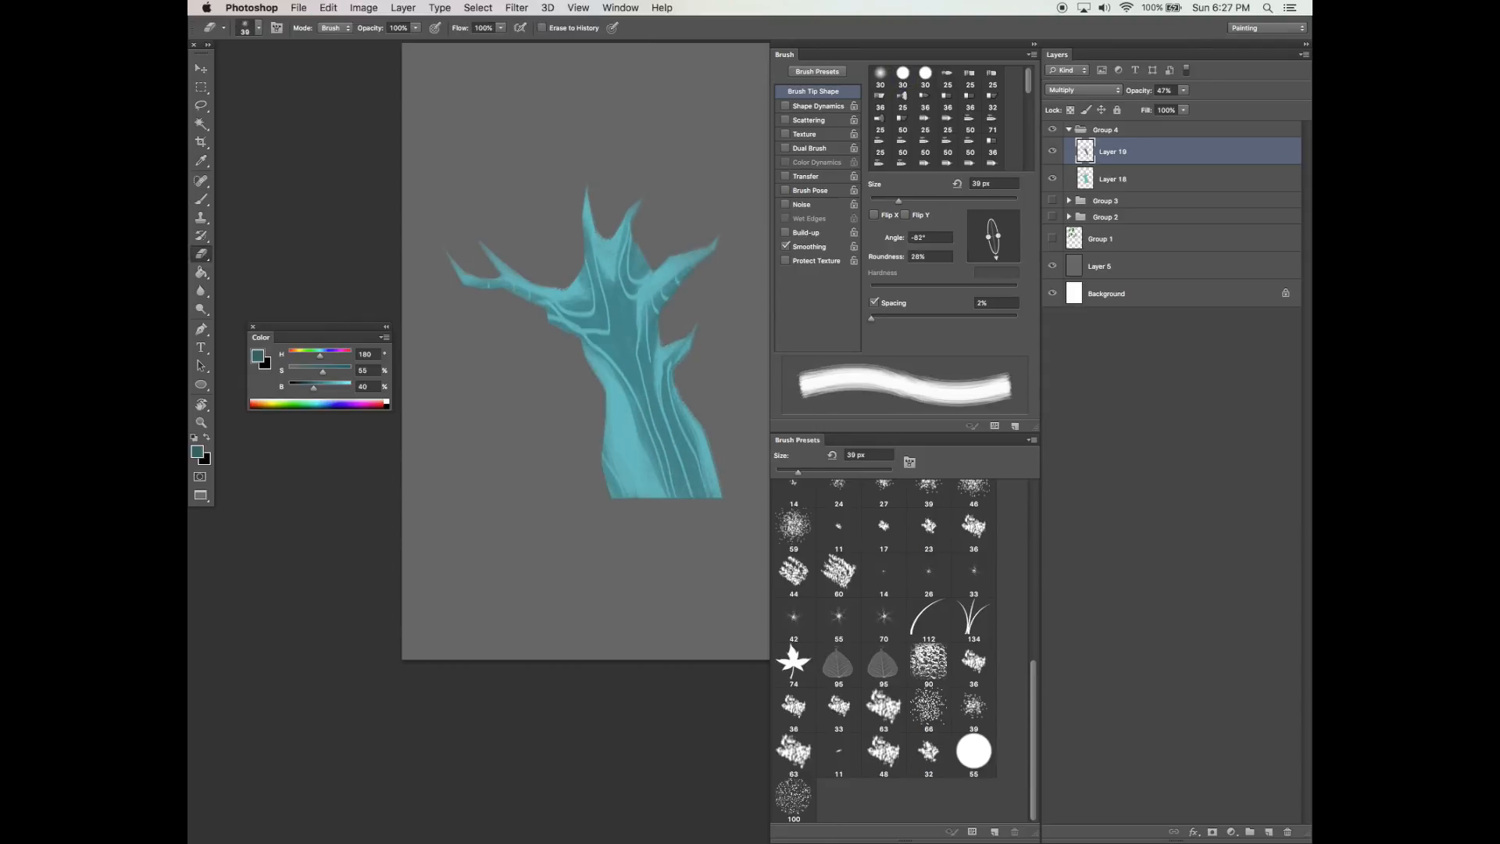
key(b)
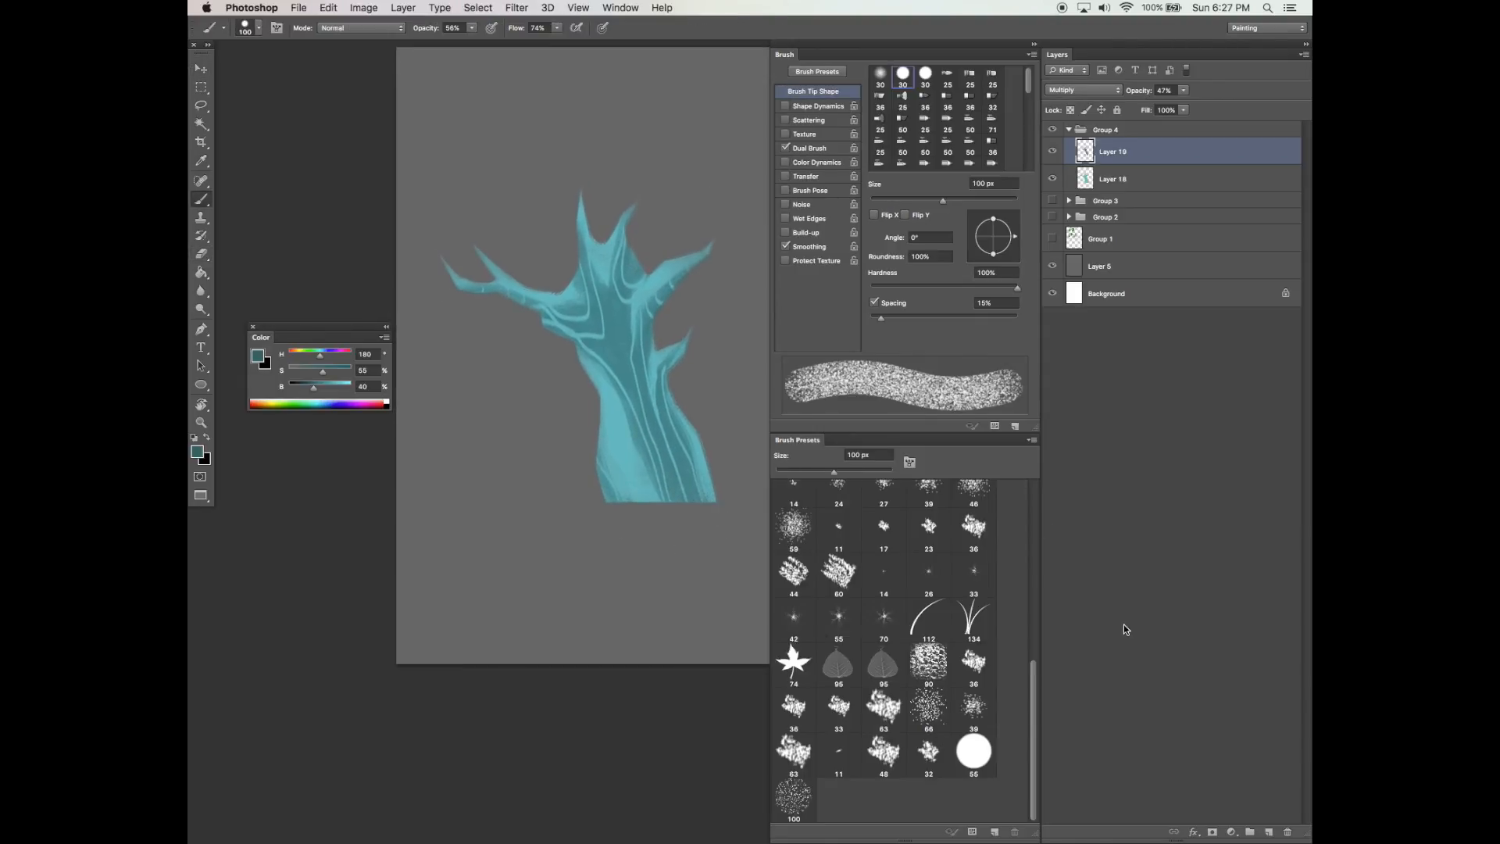
click(1269, 831)
drag(1117, 151, 1125, 220)
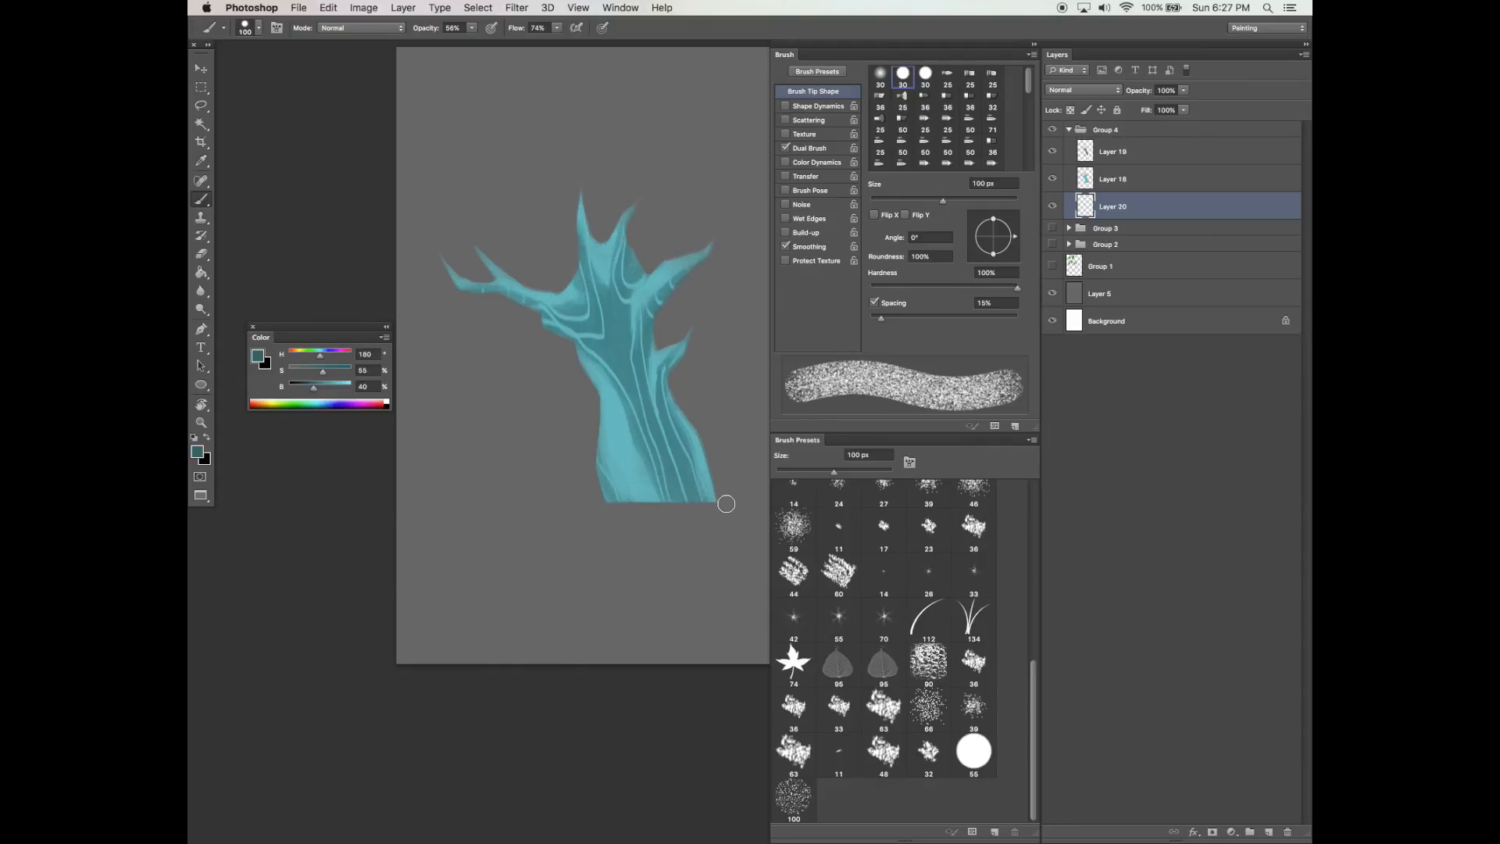
Show the green leaf artwork in Group 1 and hide the tree group and grey Layer 5 to isolate it on white.
click(1052, 267)
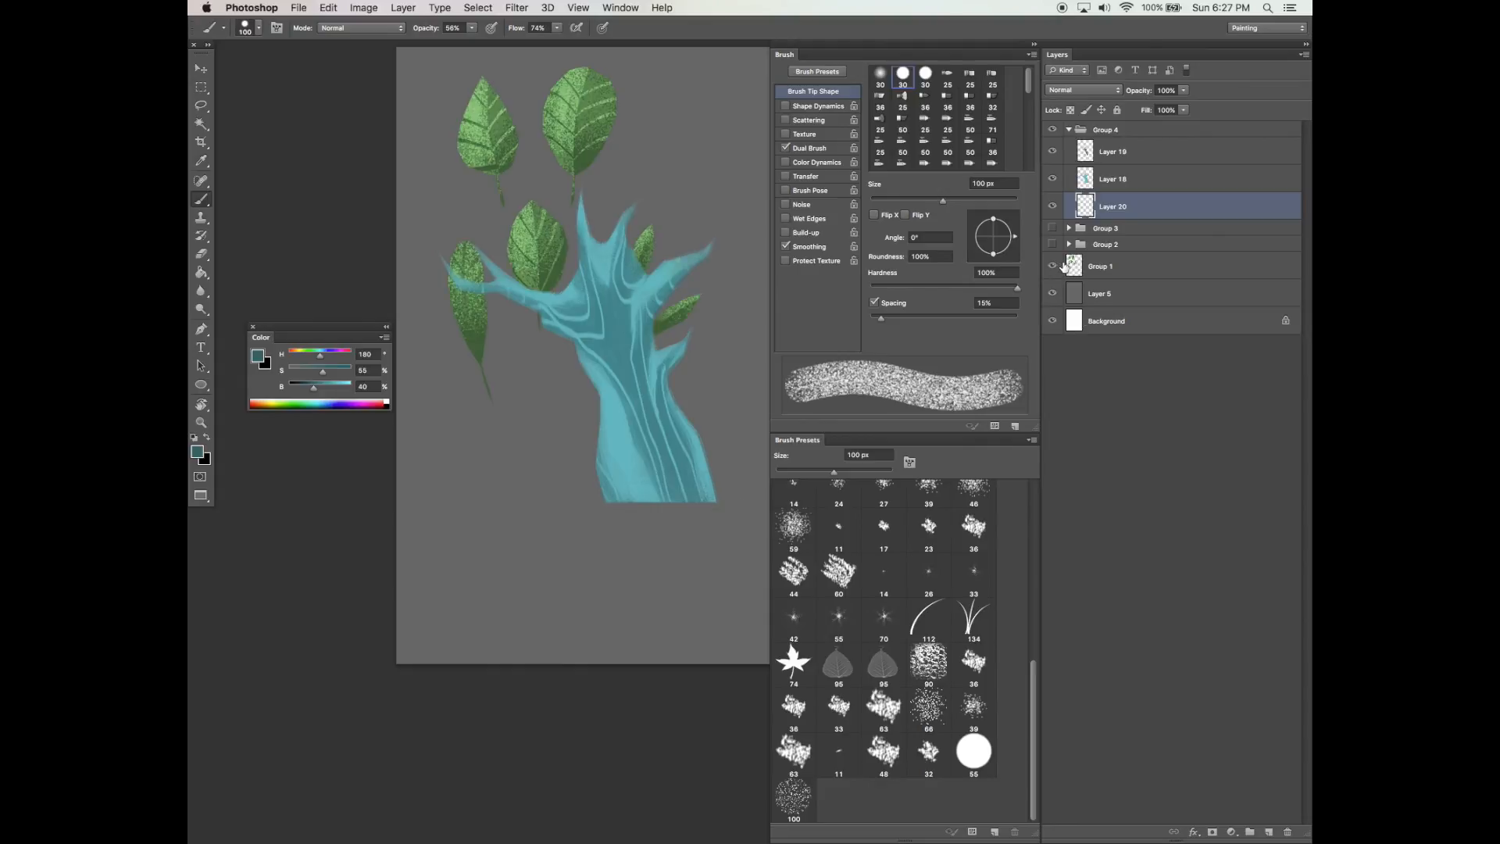
click(1097, 266)
click(1052, 267)
click(1052, 266)
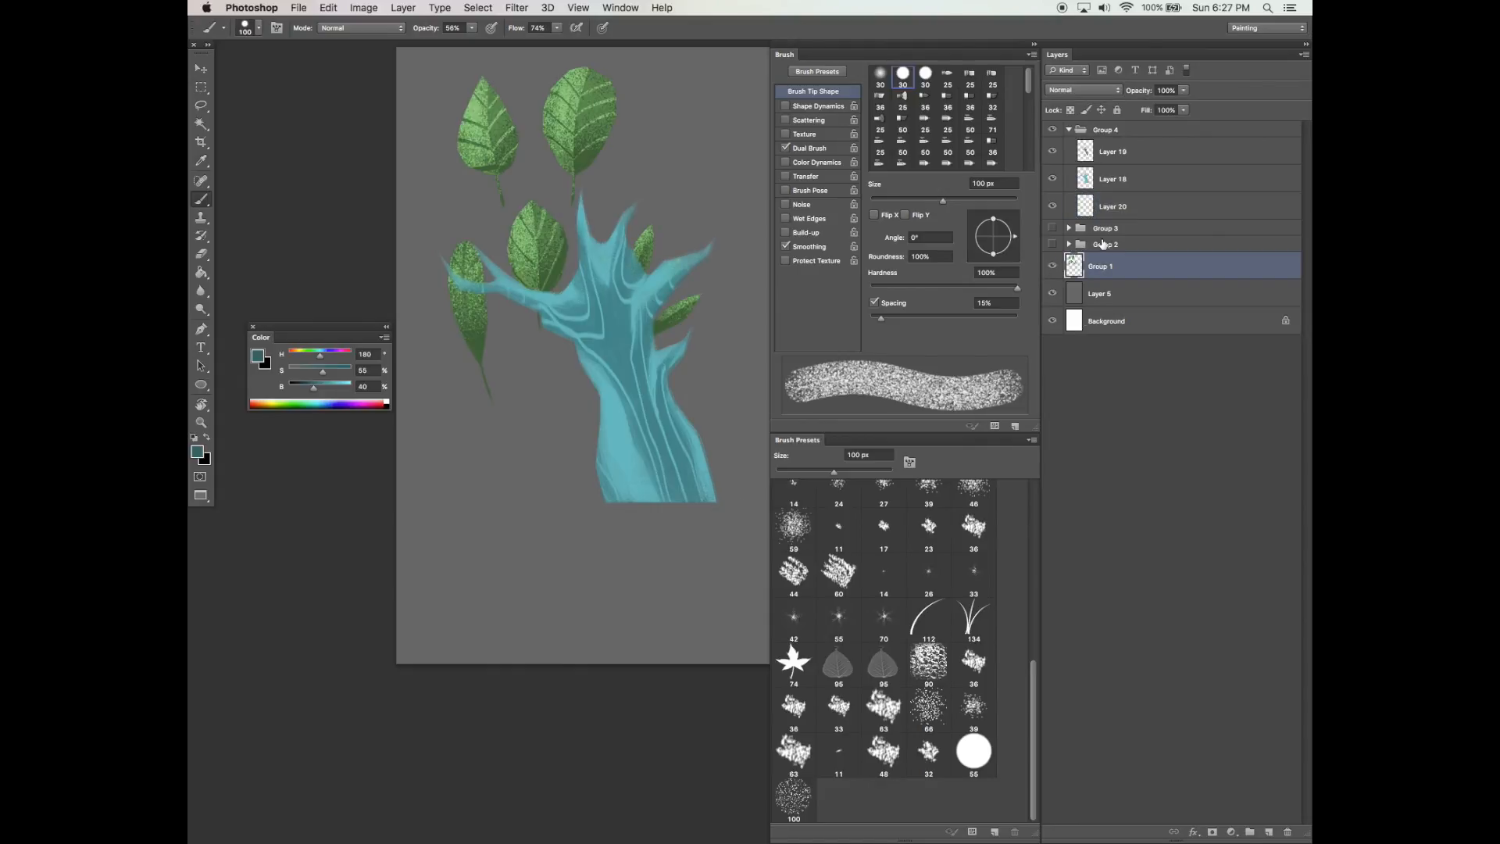
click(1054, 131)
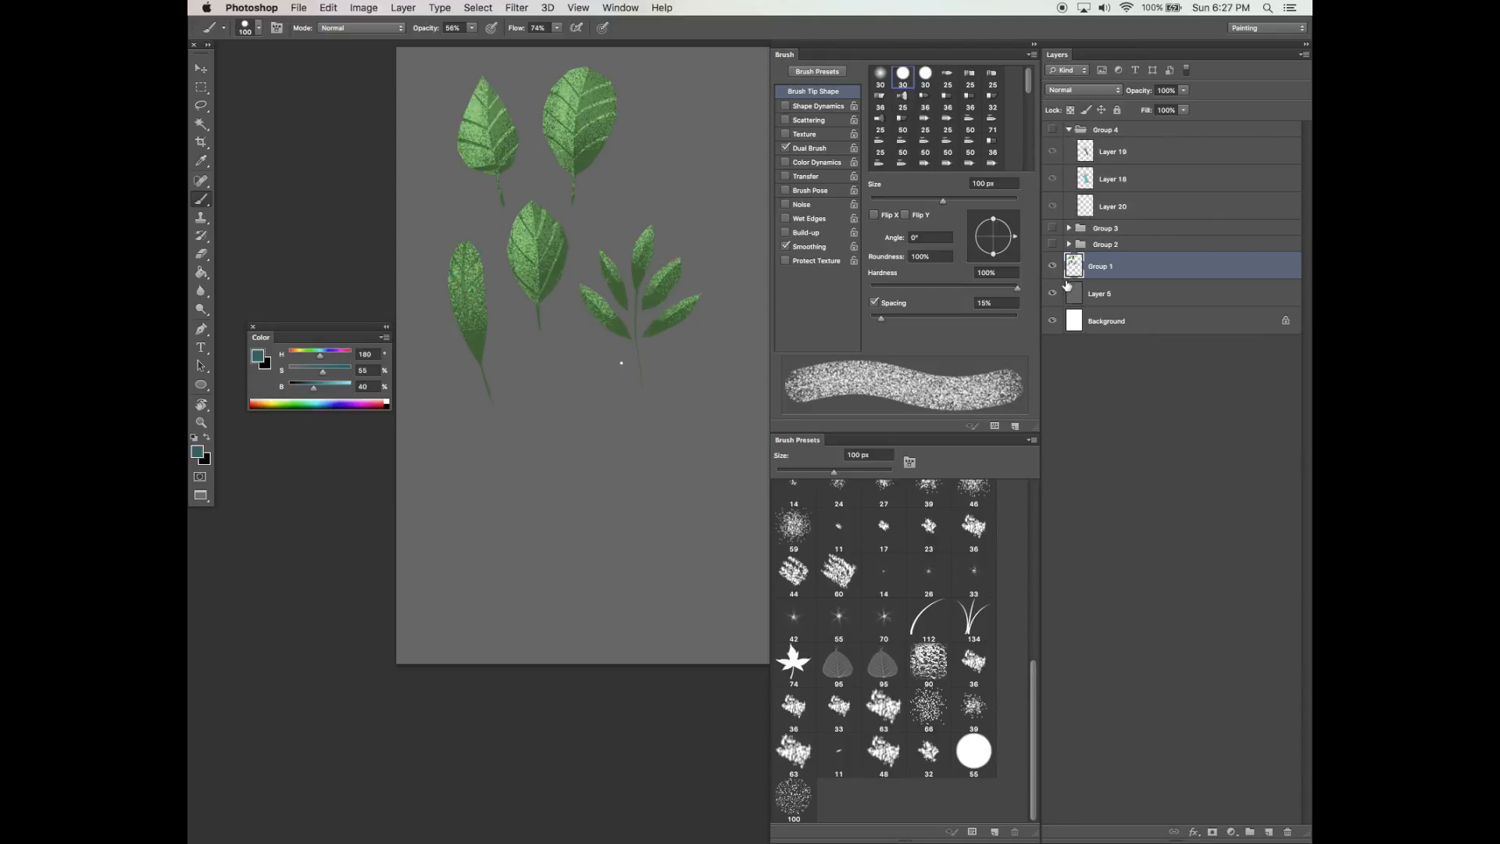
click(1053, 293)
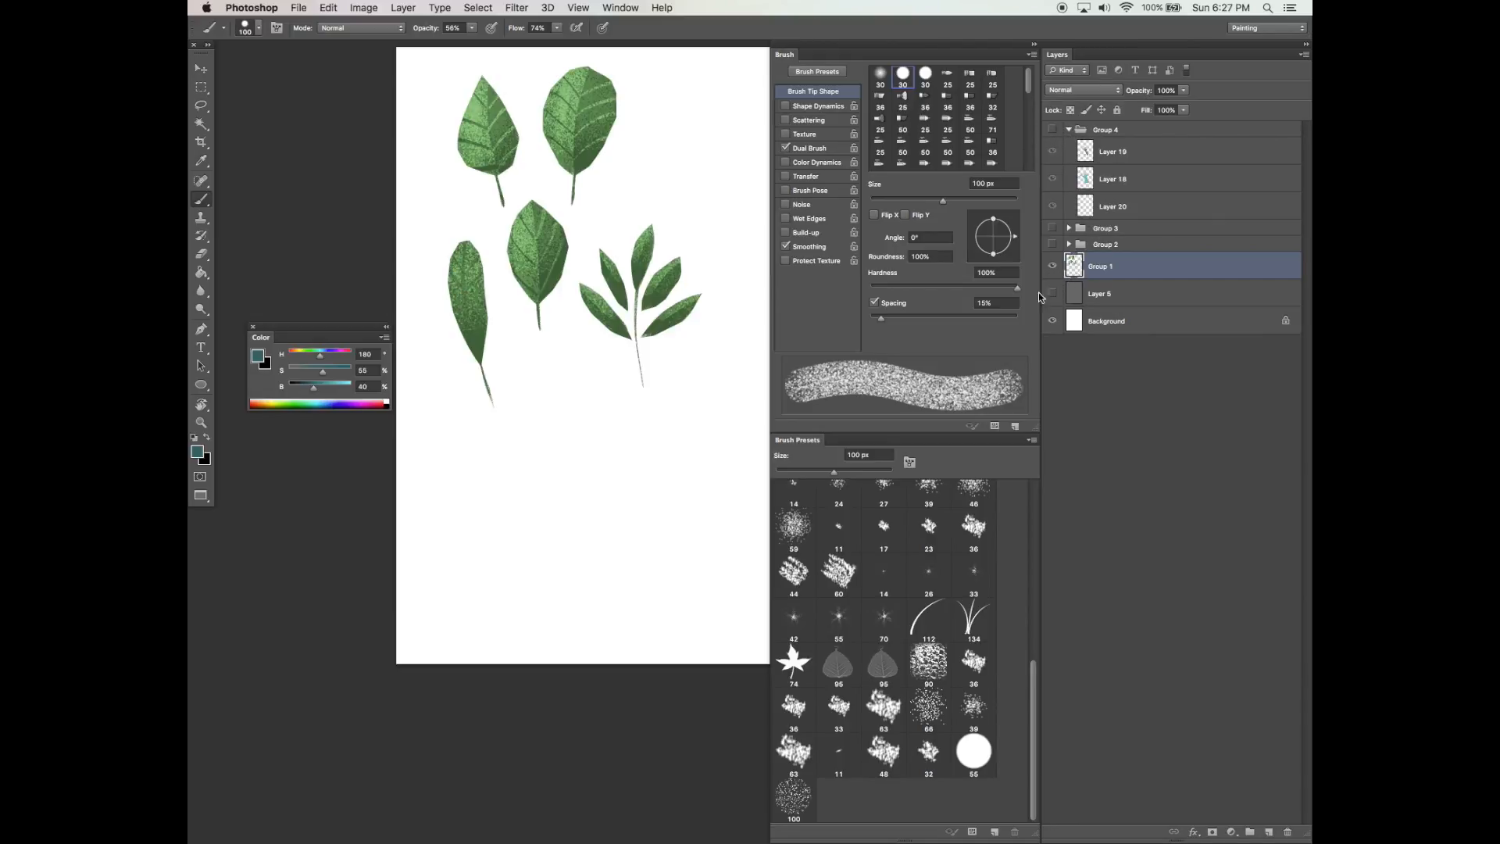
key(Tab)
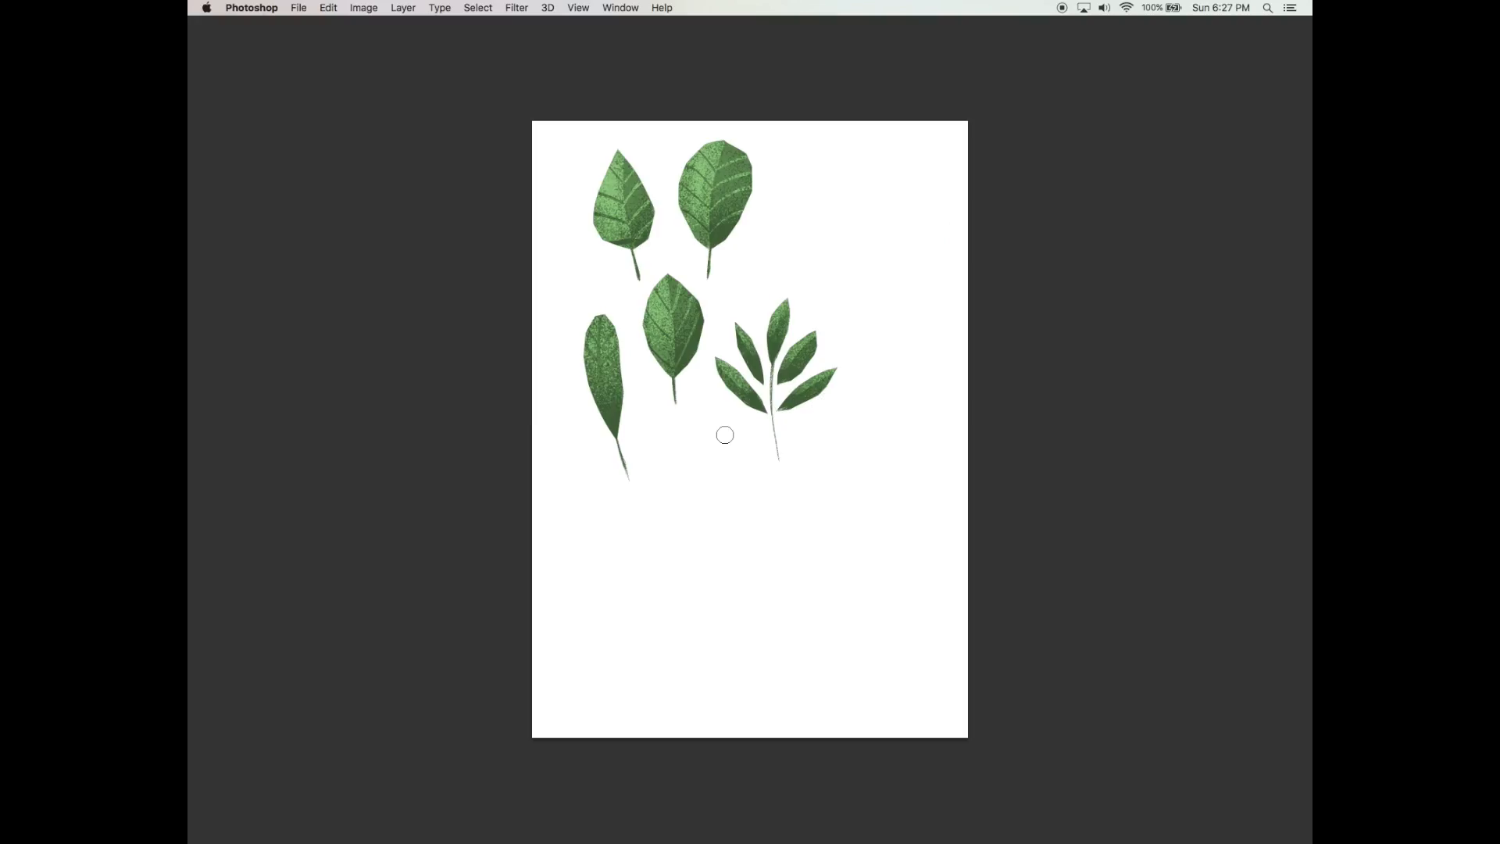
key(Tab)
scroll(642, 502, right, 5)
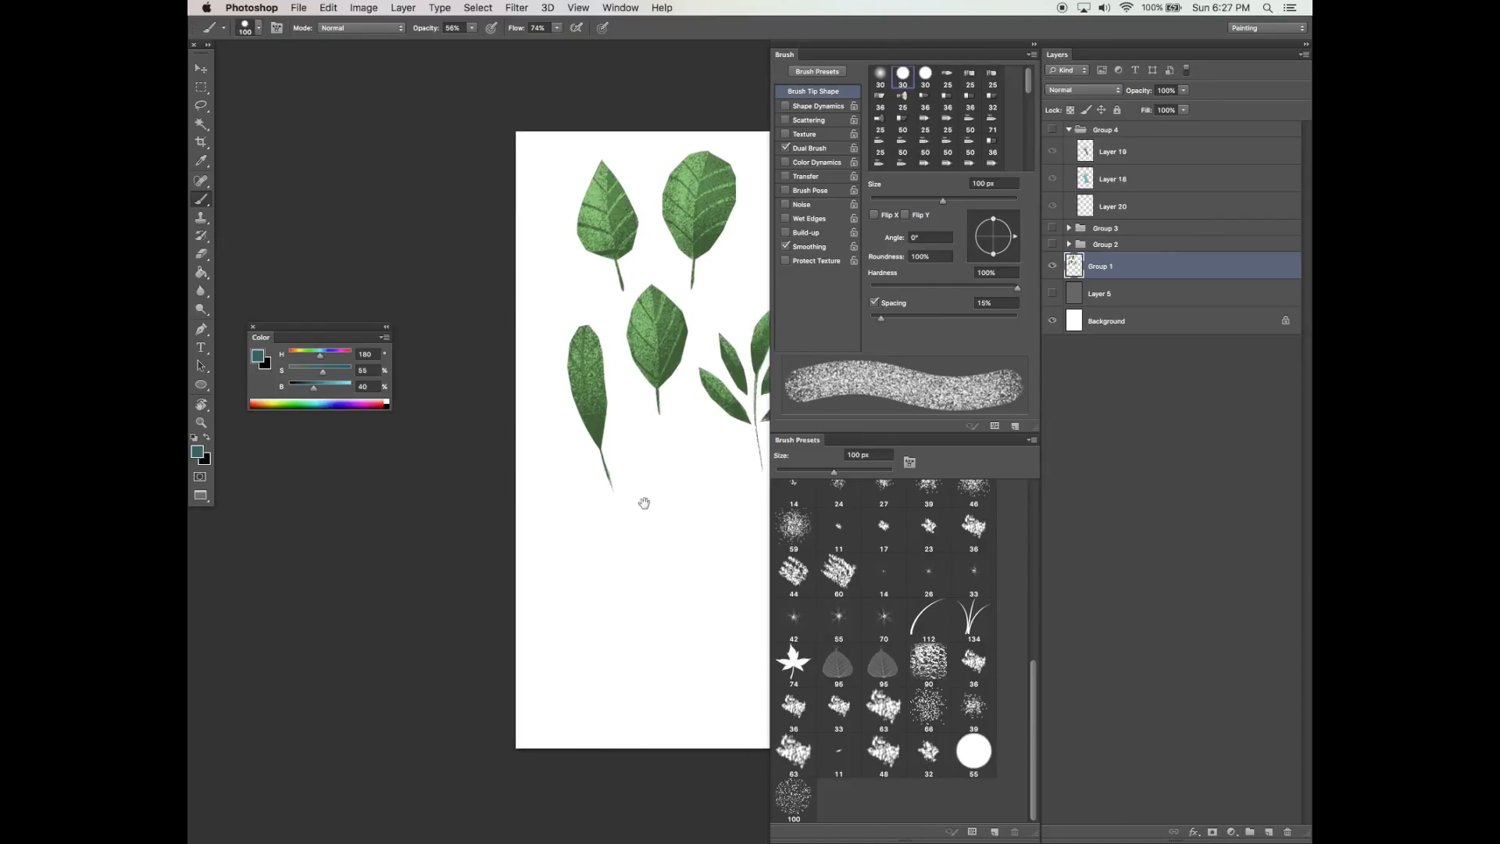
Load the Group 1 leaves as a selection and fill it with black on a new layer above.
key(v)
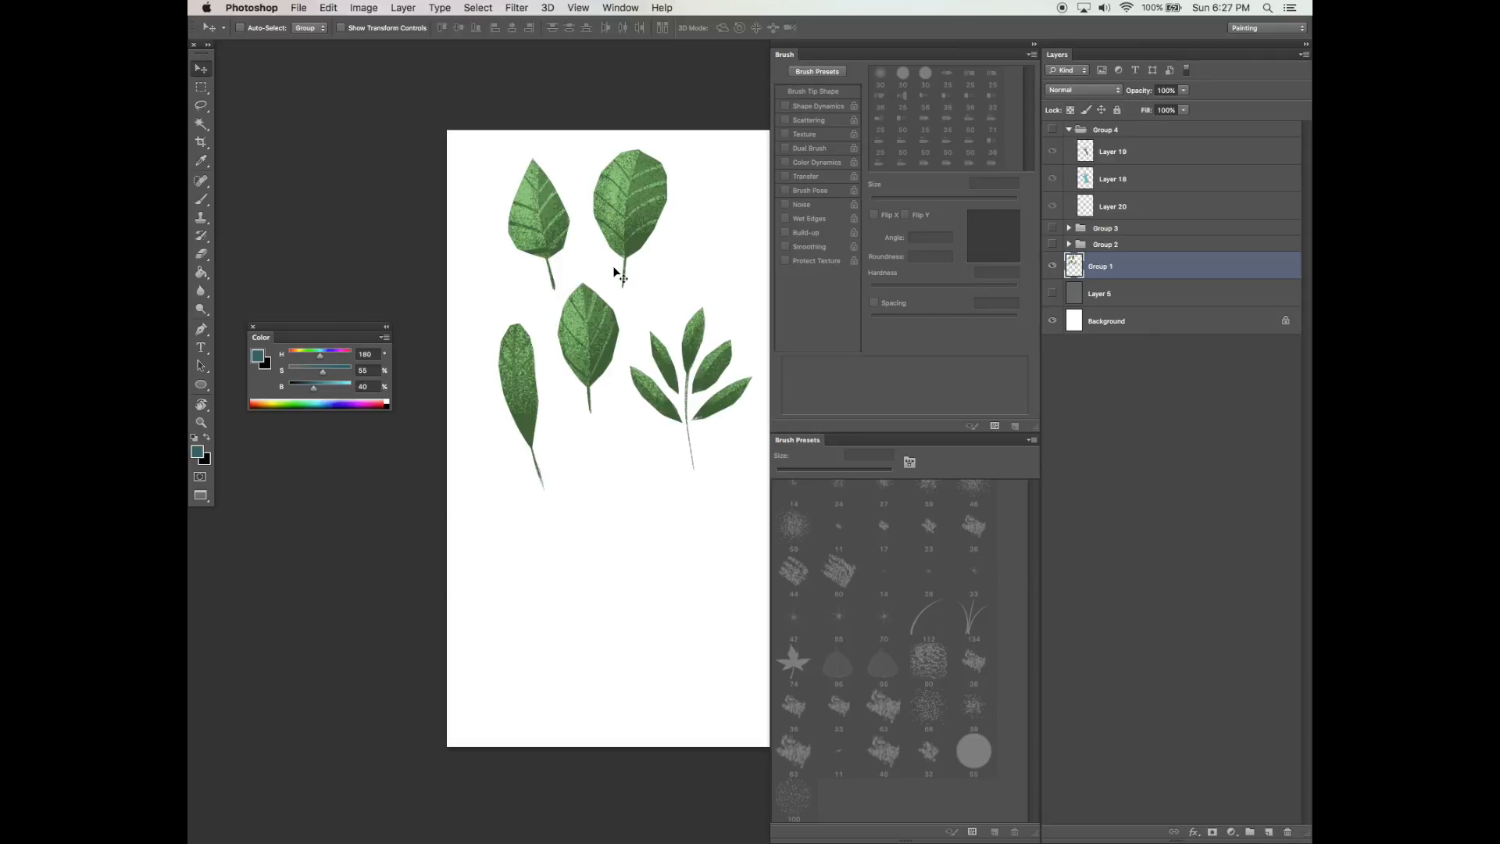
super+click(1075, 268)
click(1270, 830)
key(g)
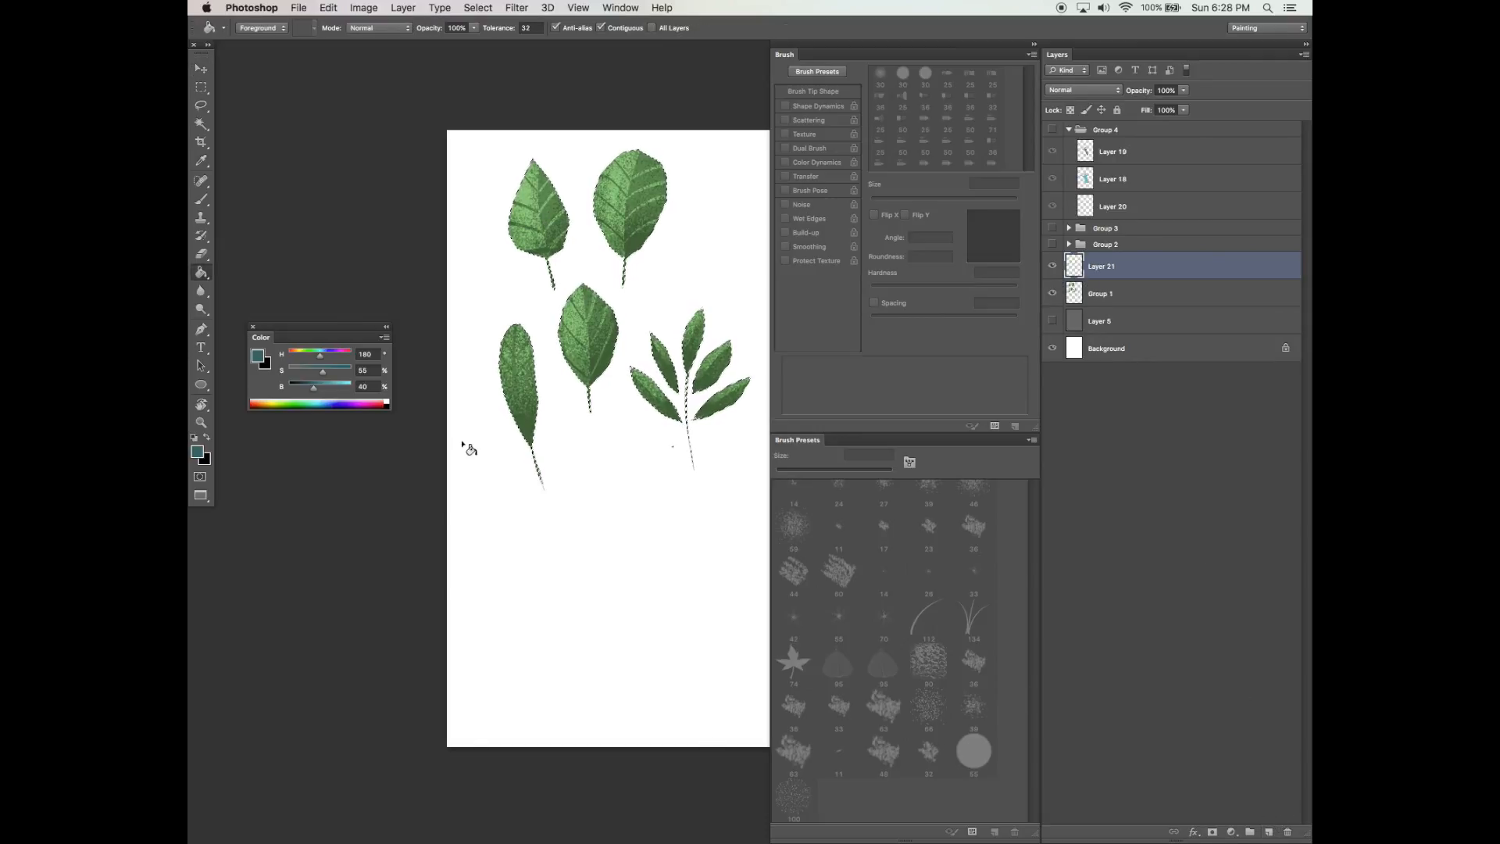
key(d)
click(586, 351)
key(super+d)
Hide Group 1 and lasso away the black leaf silhouettes surrounding the pointed leaf.
key(v)
key(l)
click(1052, 293)
mouse_move(682, 151)
mouse_down()
mouse_move(649, 137)
mouse_move(596, 189)
mouse_move(592, 249)
mouse_up()
key(Tab)
mouse_move(725, 147)
mouse_down()
mouse_move(670, 215)
mouse_move(665, 255)
mouse_move(578, 299)
mouse_move(592, 422)
mouse_move(702, 554)
mouse_move(874, 384)
mouse_move(728, 267)
mouse_move(758, 219)
mouse_up()
key(Delete)
key(Delete)
Delete the remaining silhouettes and the pointed leaf's stem, and move the leaf to the middle of the canvas.
drag(596, 409, 606, 395)
key(Delete)
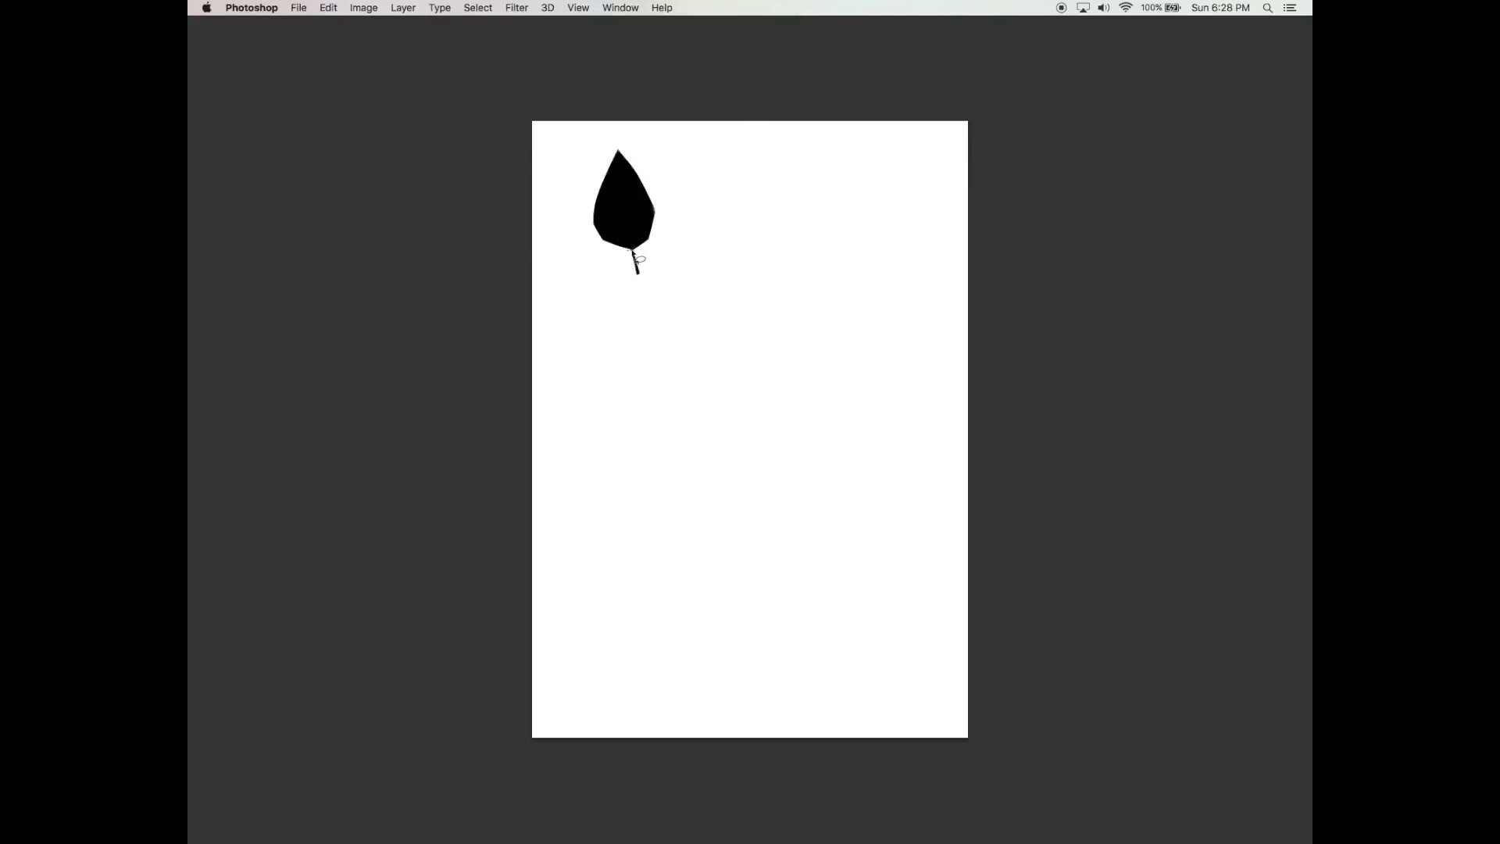
mouse_move(633, 285)
mouse_down()
mouse_move(639, 256)
mouse_move(781, 442)
mouse_up()
key(Delete)
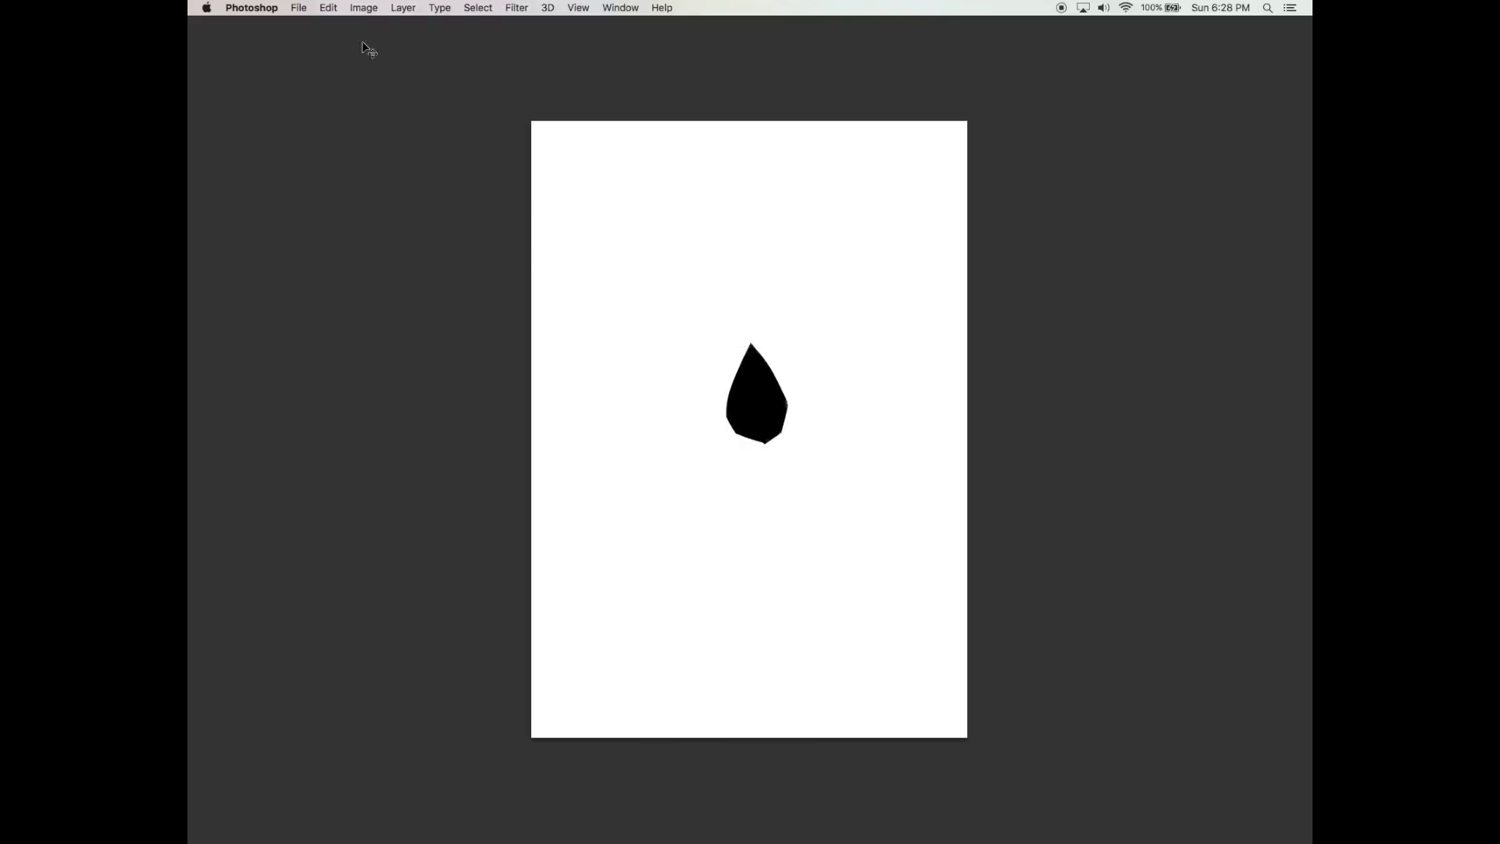
Define the black leaf shape as a brush preset named "leaf 01".
click(328, 8)
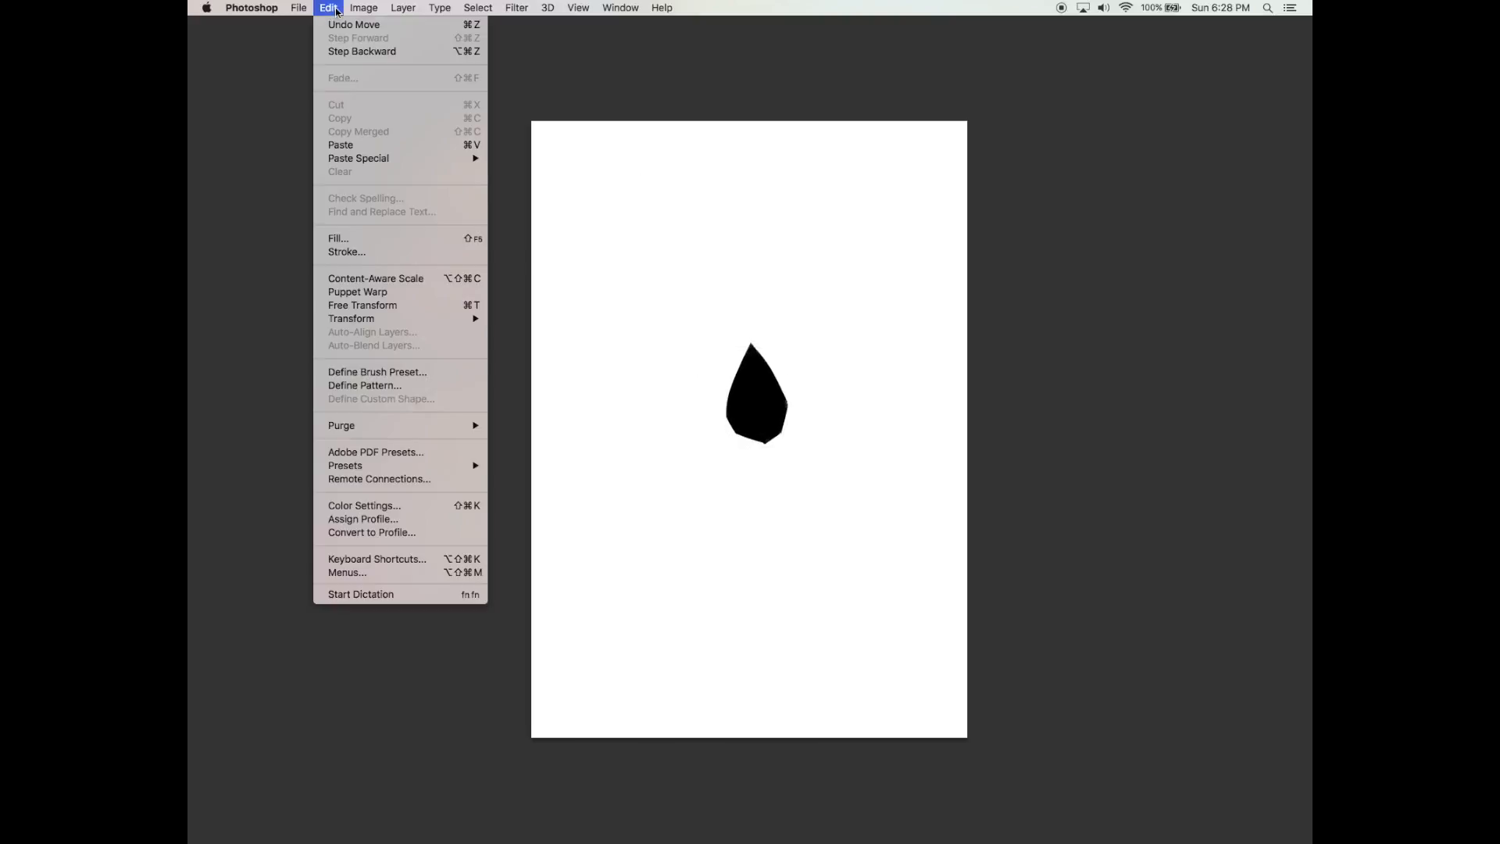
click(469, 372)
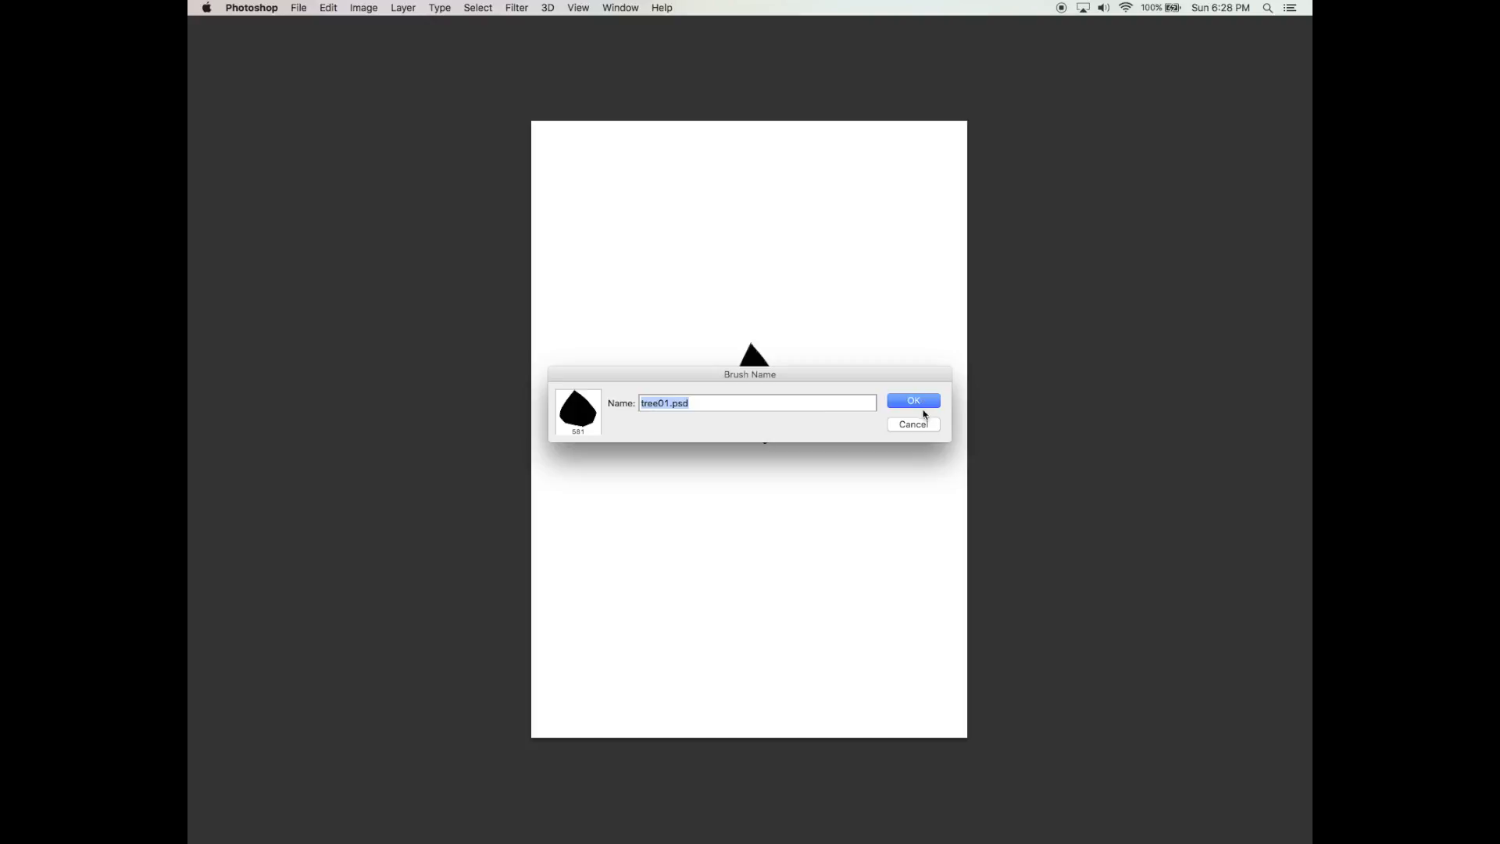
text(leaf 01)
key(Return)
key(Tab)
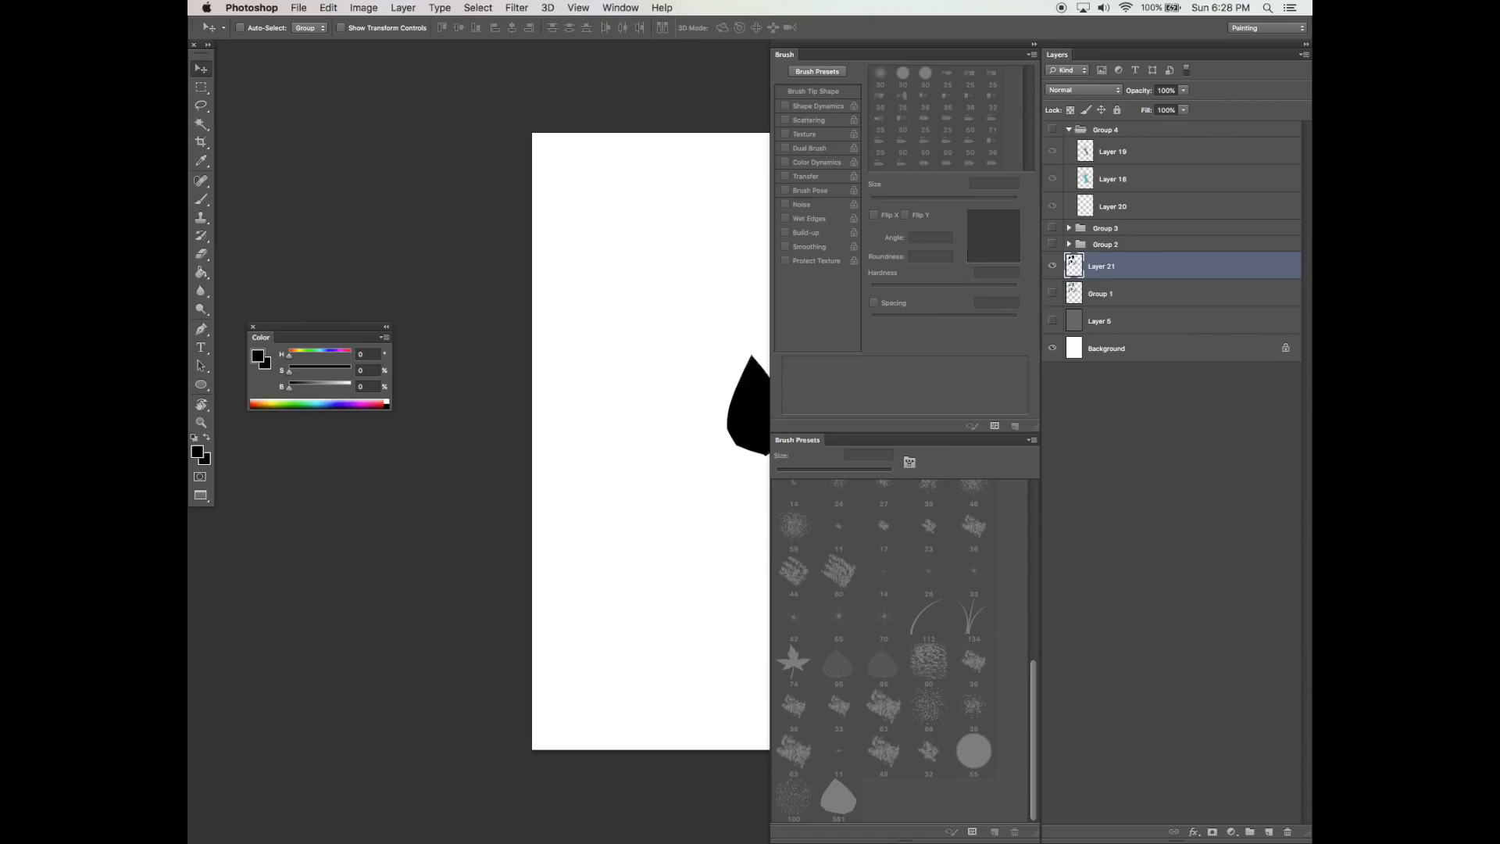
Select the new leaf brush and set its size to 112 px.
drag(705, 493, 672, 479)
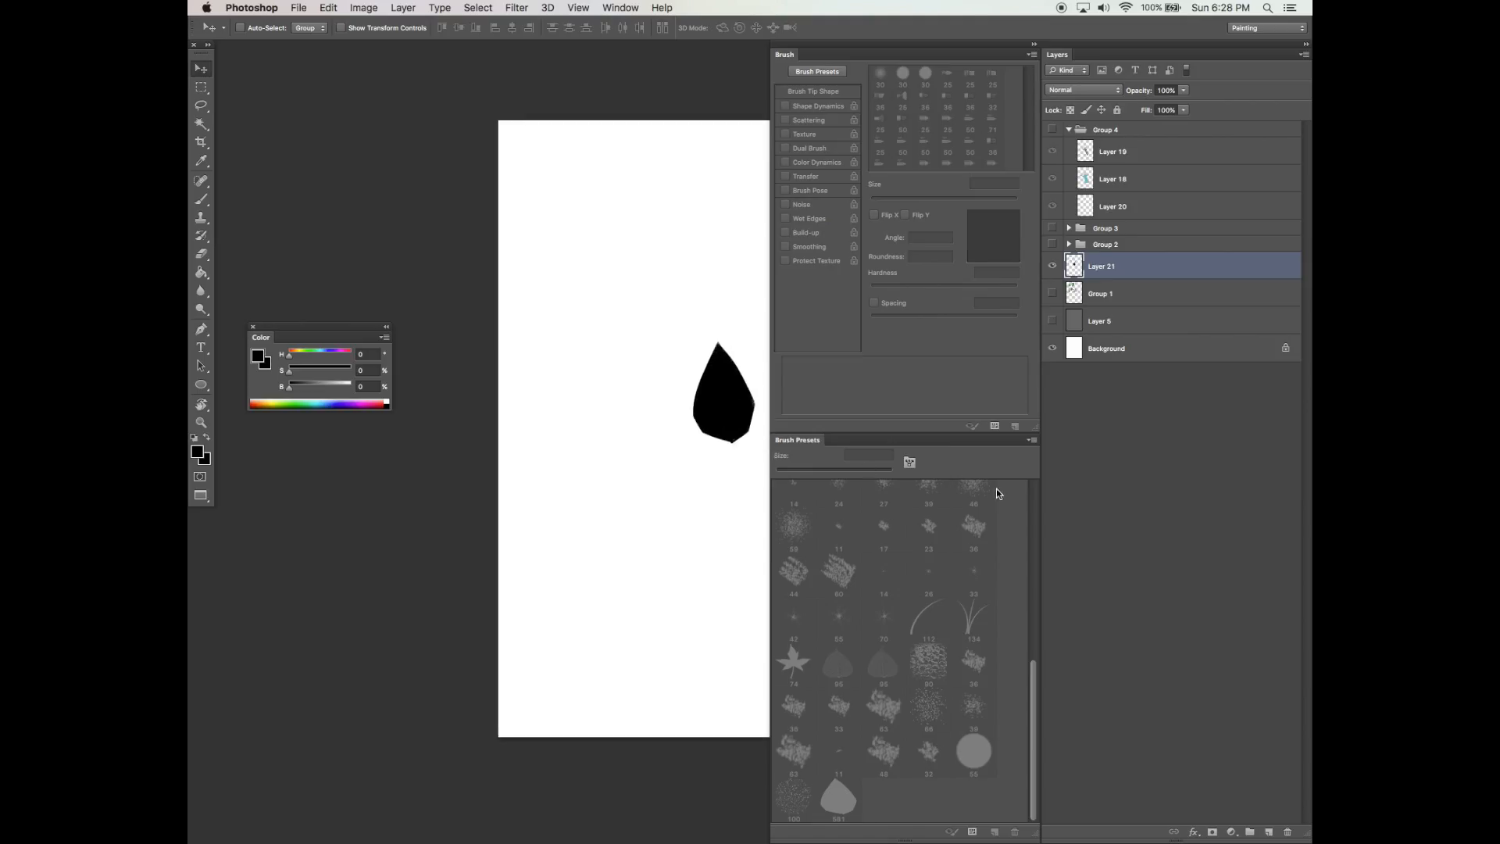
key(b)
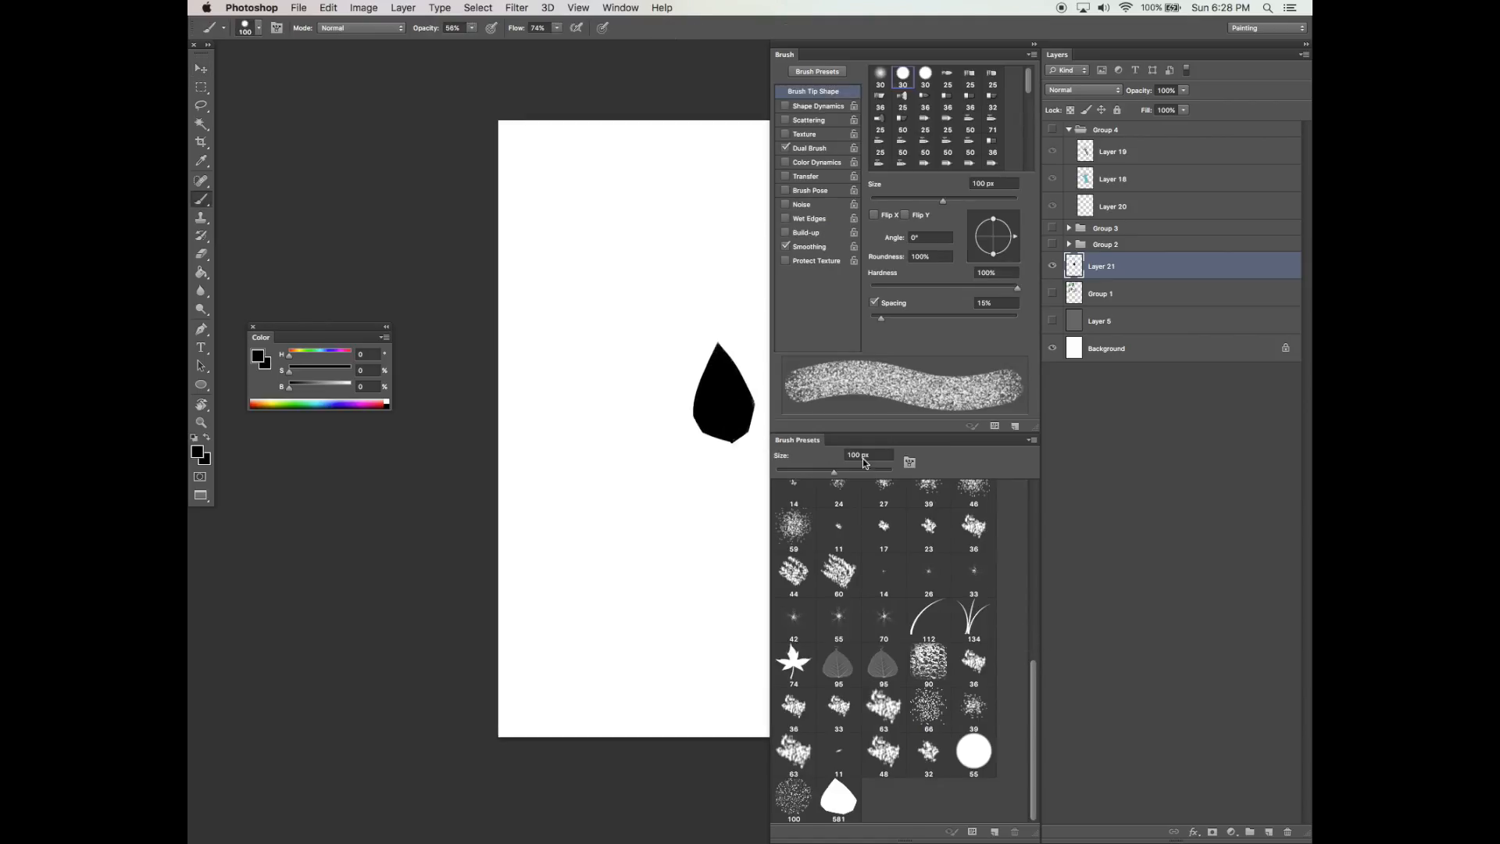
click(838, 797)
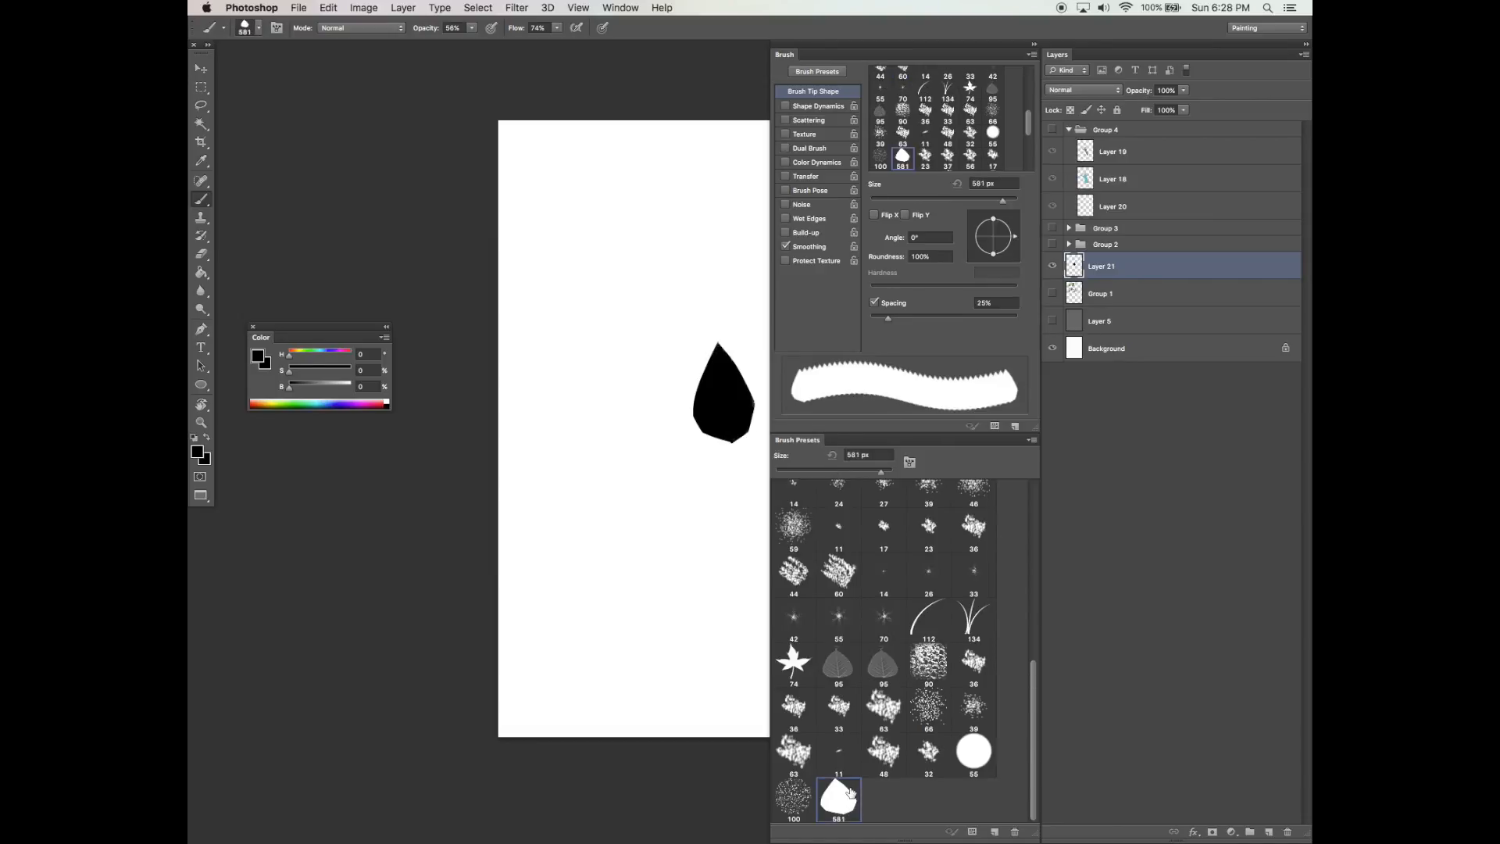
drag(1003, 201, 948, 201)
Hide the leaf silhouette layer, show the tree group and grey Layer 5 again, and select empty Layer 20.
click(1052, 266)
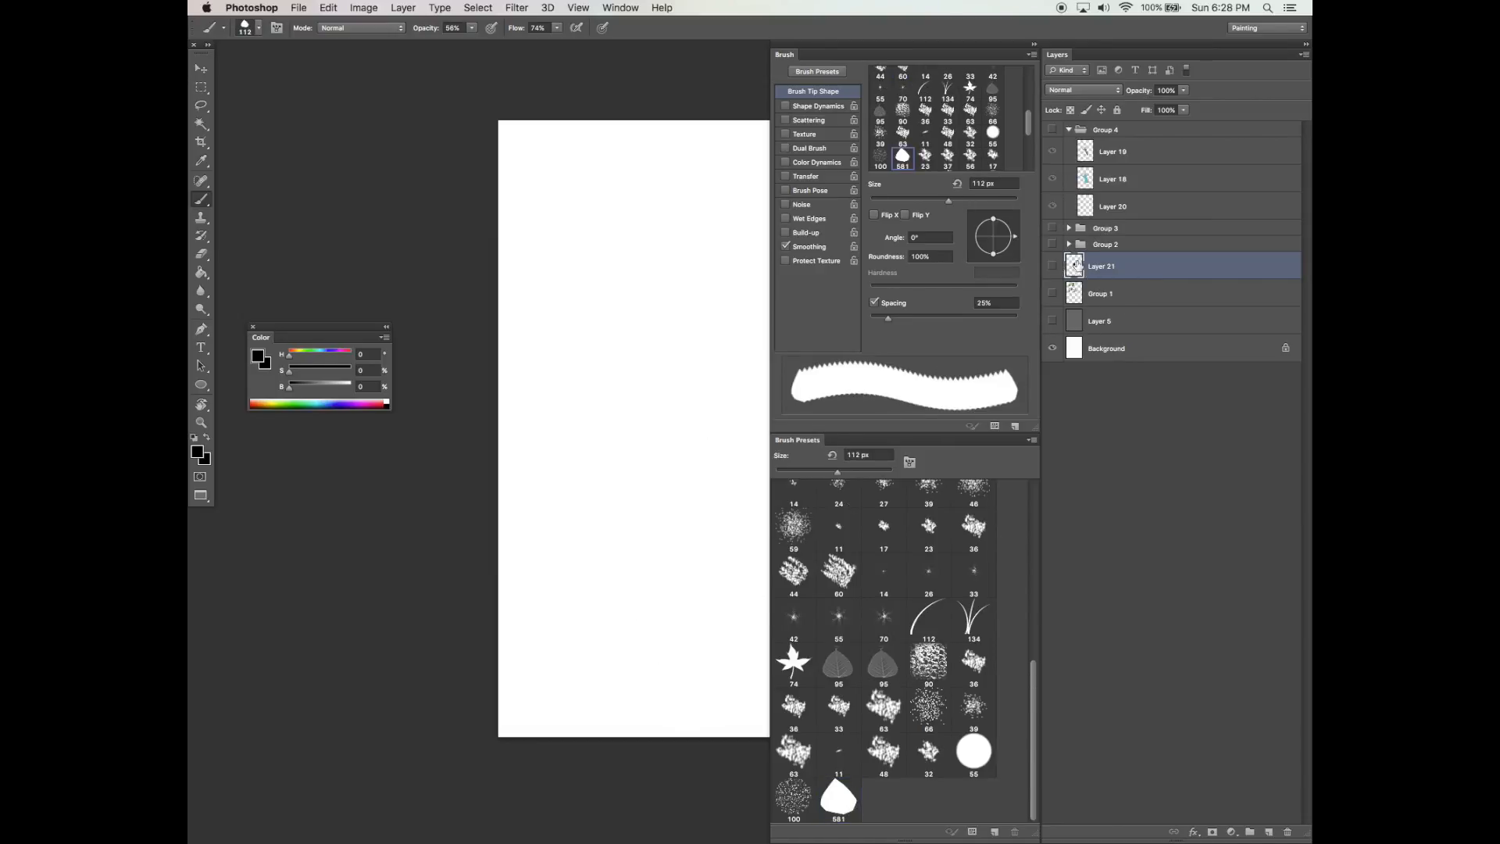
click(1052, 129)
drag(736, 409, 704, 414)
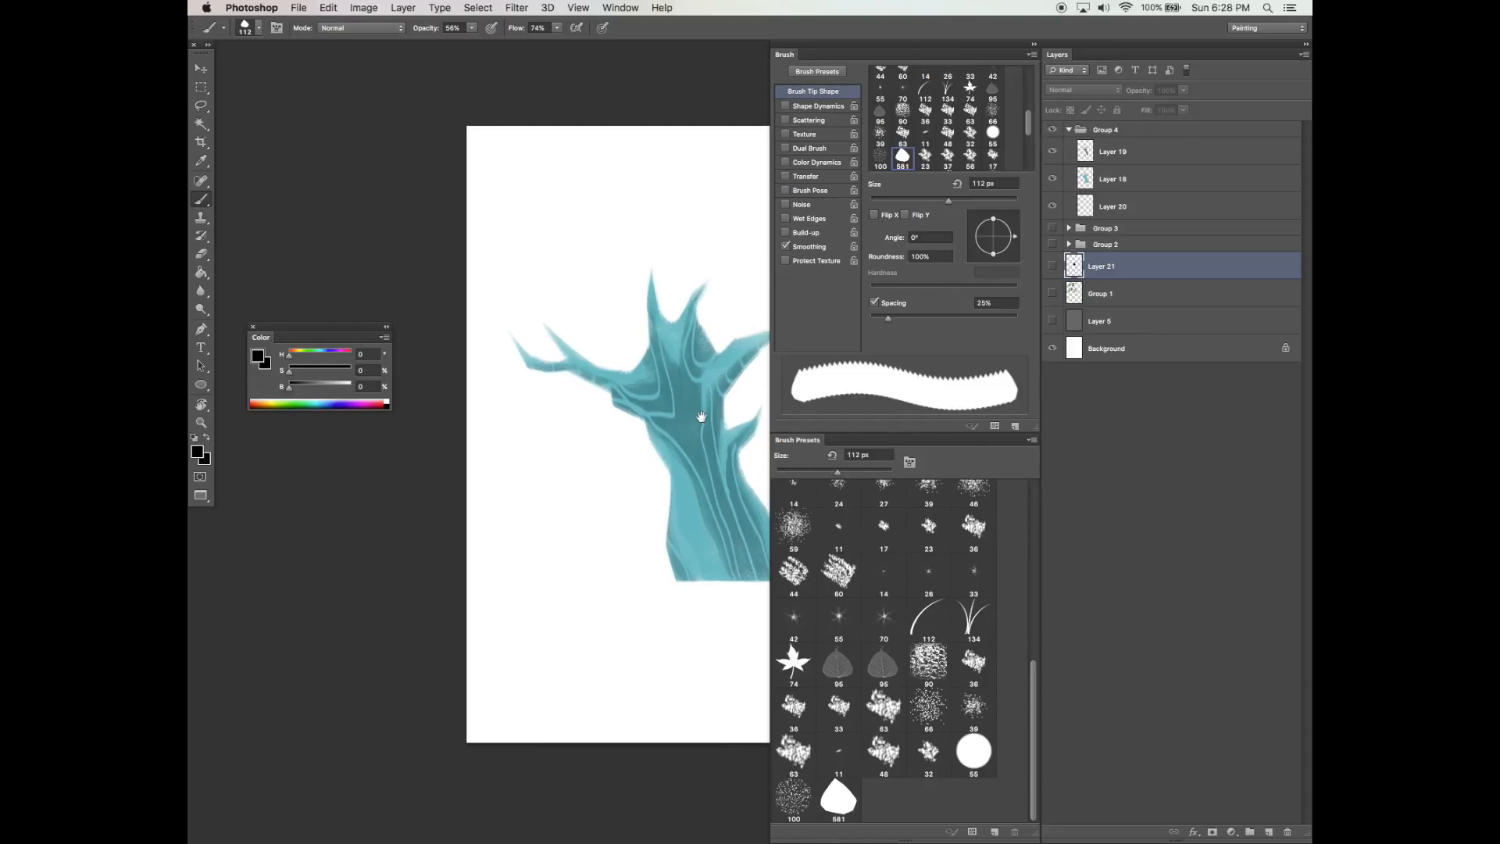
click(1052, 321)
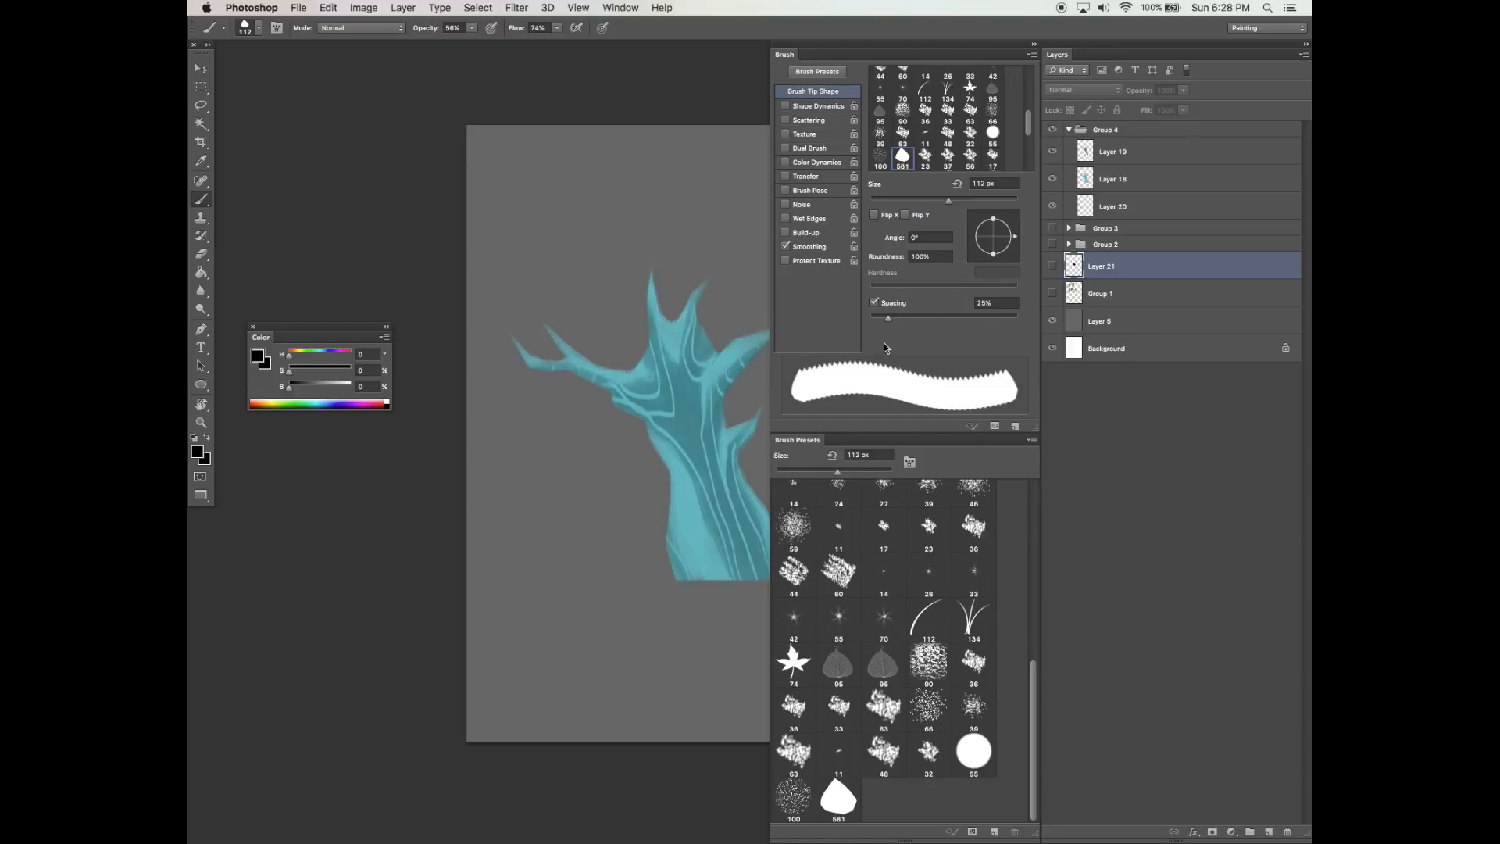
click(1117, 158)
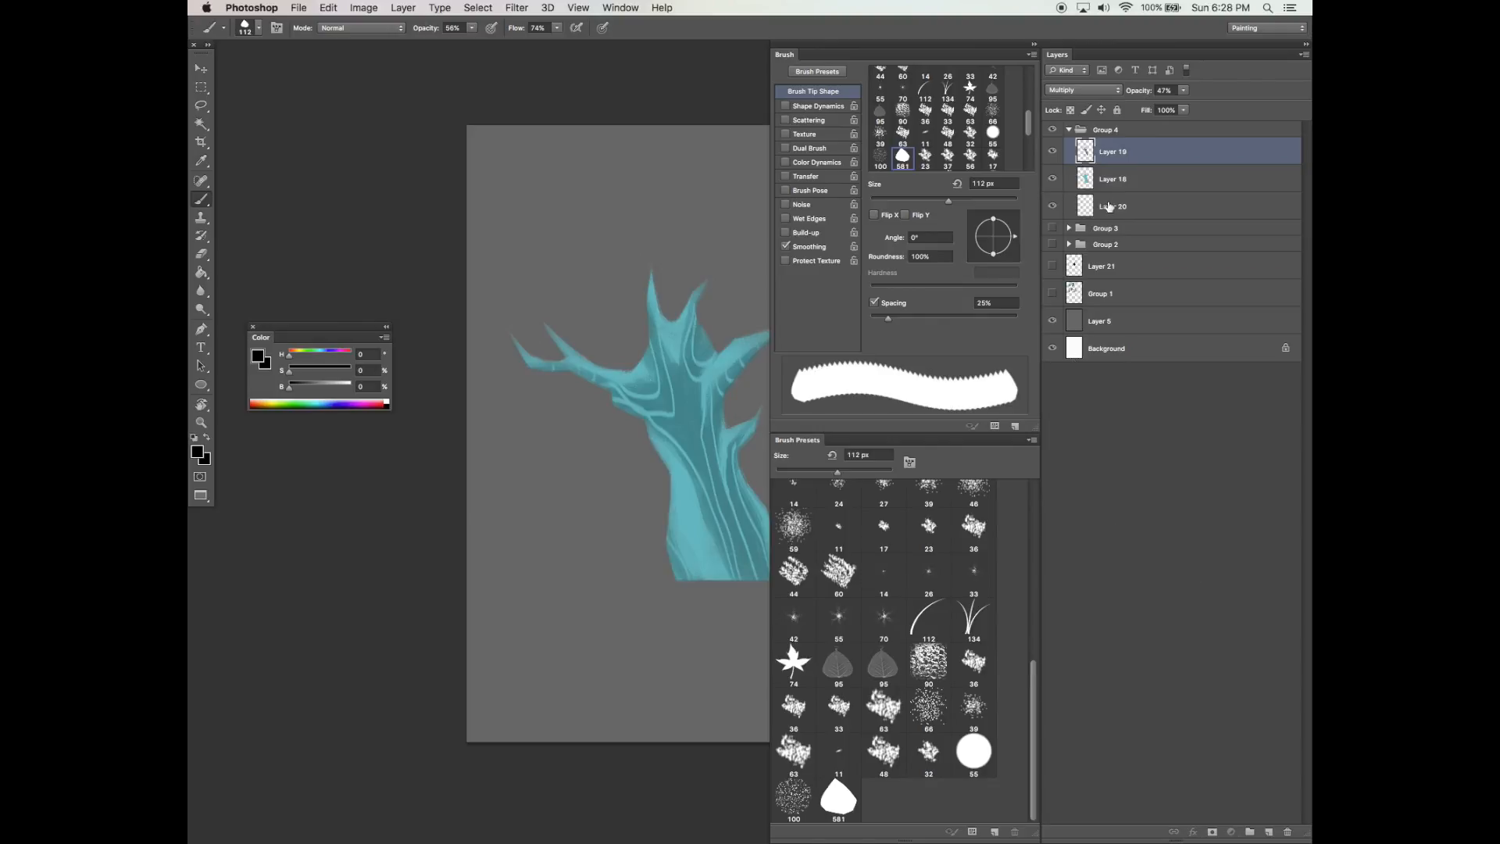
click(1109, 207)
Set the leaf brush spacing to 83% and enable Scattering at 493% on both axes with count 3 and some count jitter.
drag(899, 320, 931, 318)
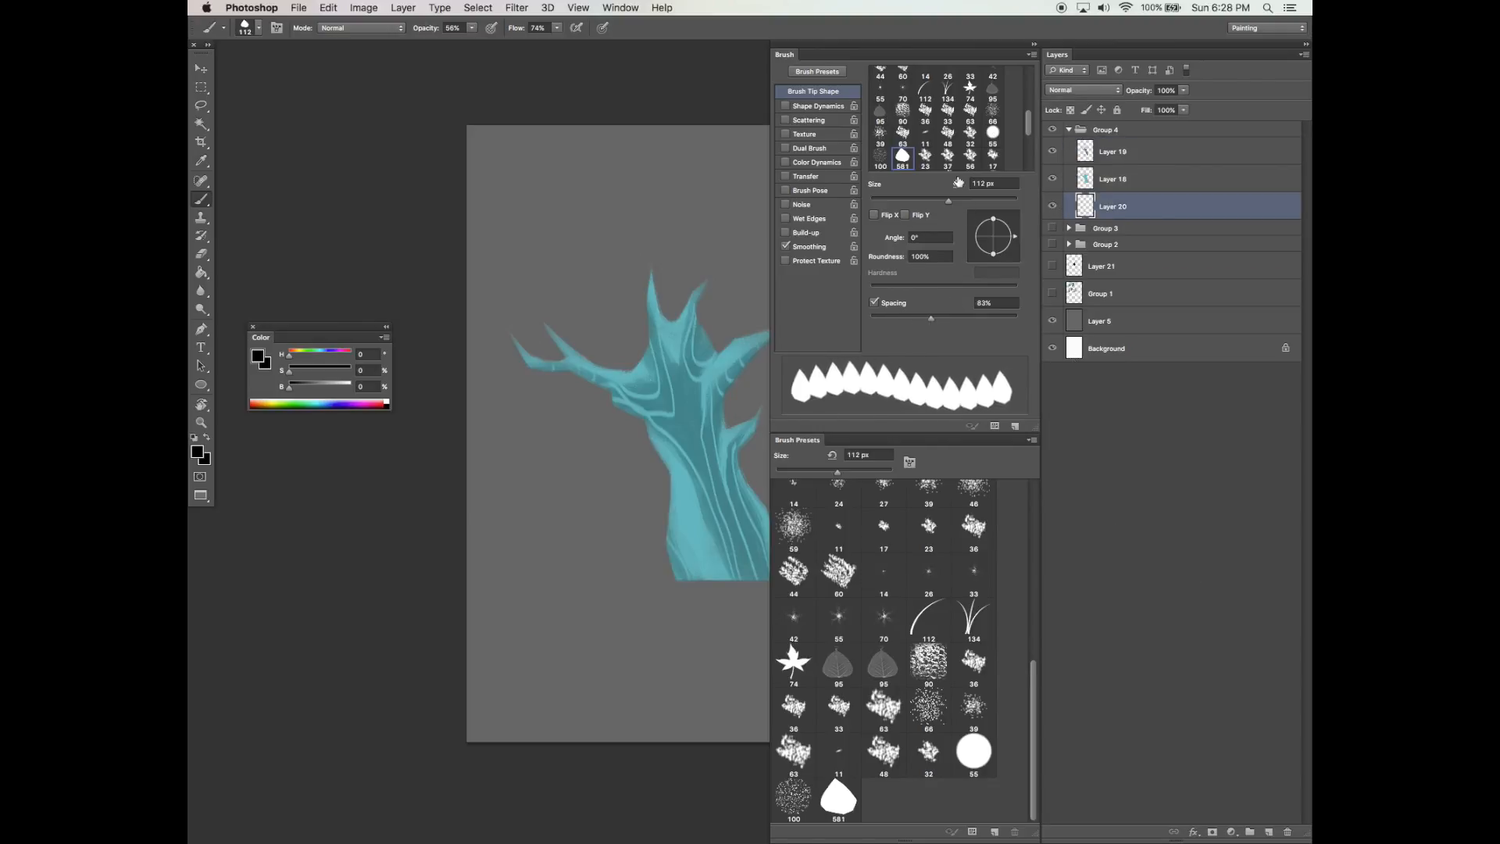
click(834, 122)
drag(887, 138, 888, 141)
drag(938, 86, 949, 89)
mouse_move(872, 169)
mouse_down()
mouse_move(930, 172)
mouse_move(891, 172)
mouse_up()
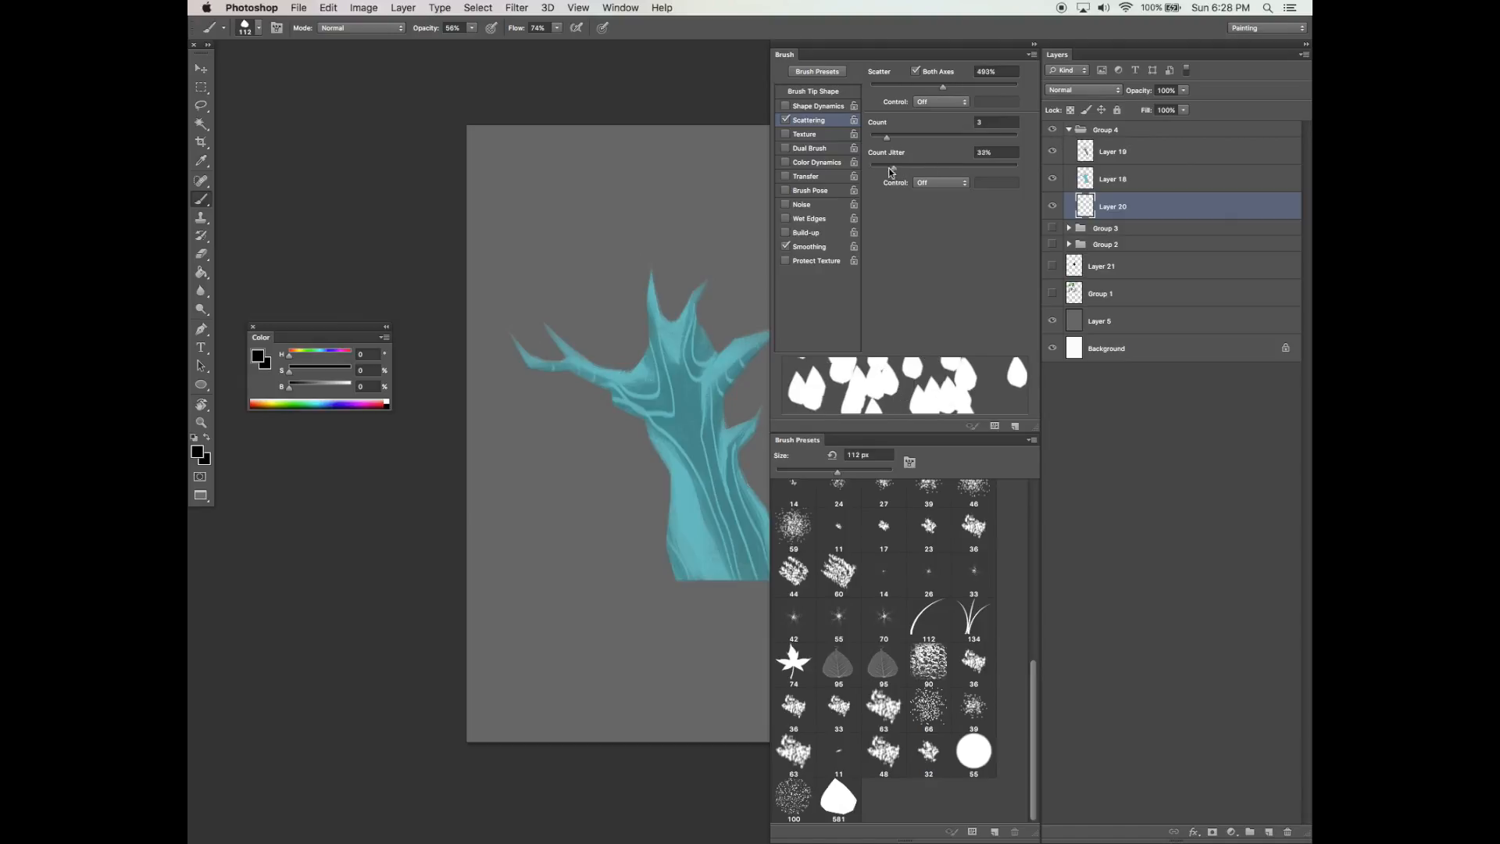
Enable Shape Dynamics for the leaf brush with a 27% minimum diameter and 42% angle jitter.
click(818, 108)
mouse_move(900, 133)
mouse_down()
mouse_move(885, 136)
mouse_move(922, 135)
mouse_move(909, 134)
mouse_up()
drag(870, 196, 932, 198)
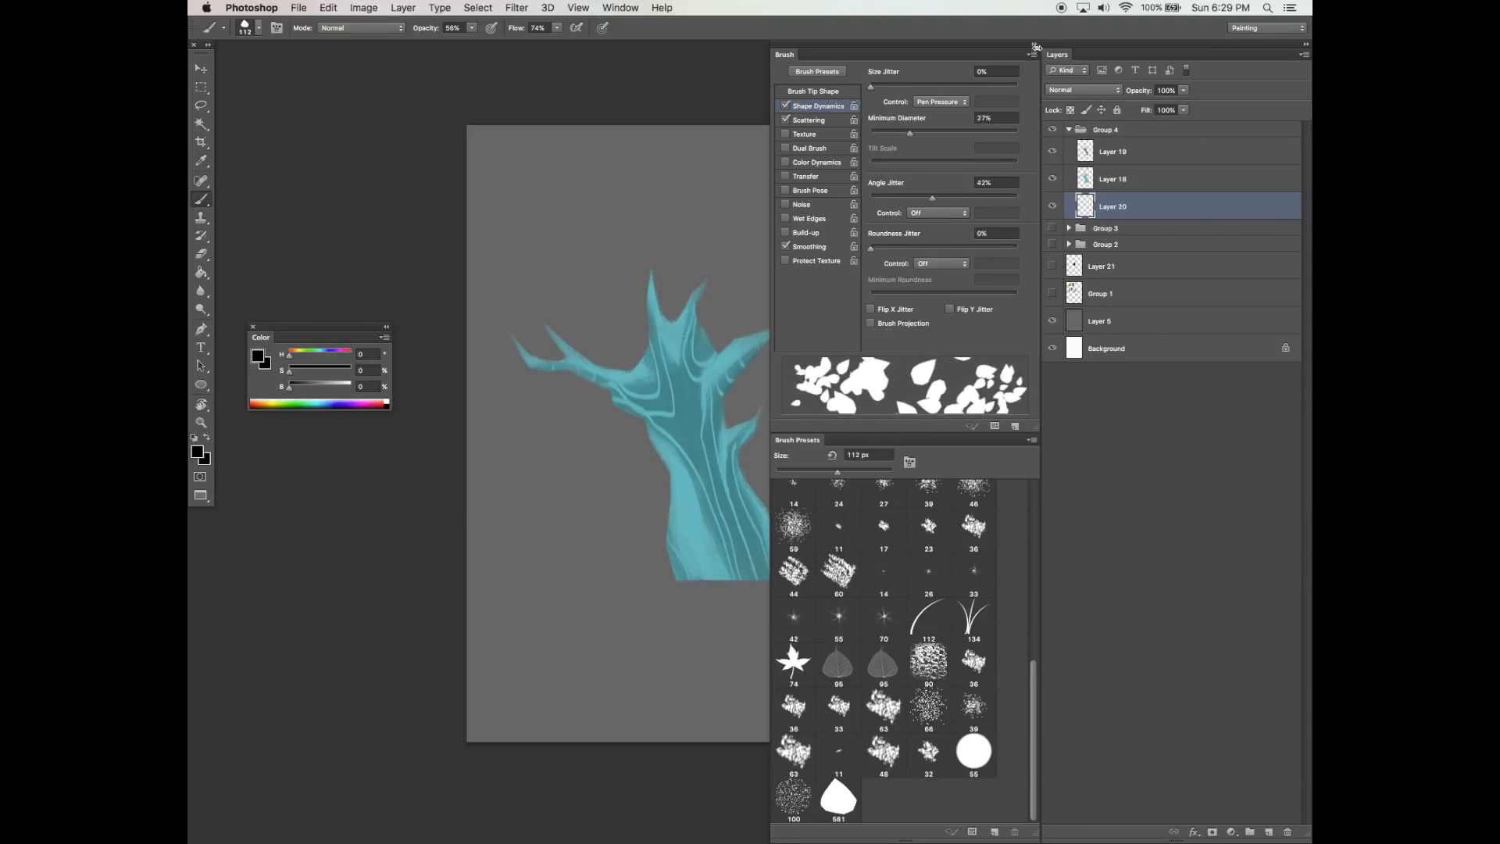
key(Tab)
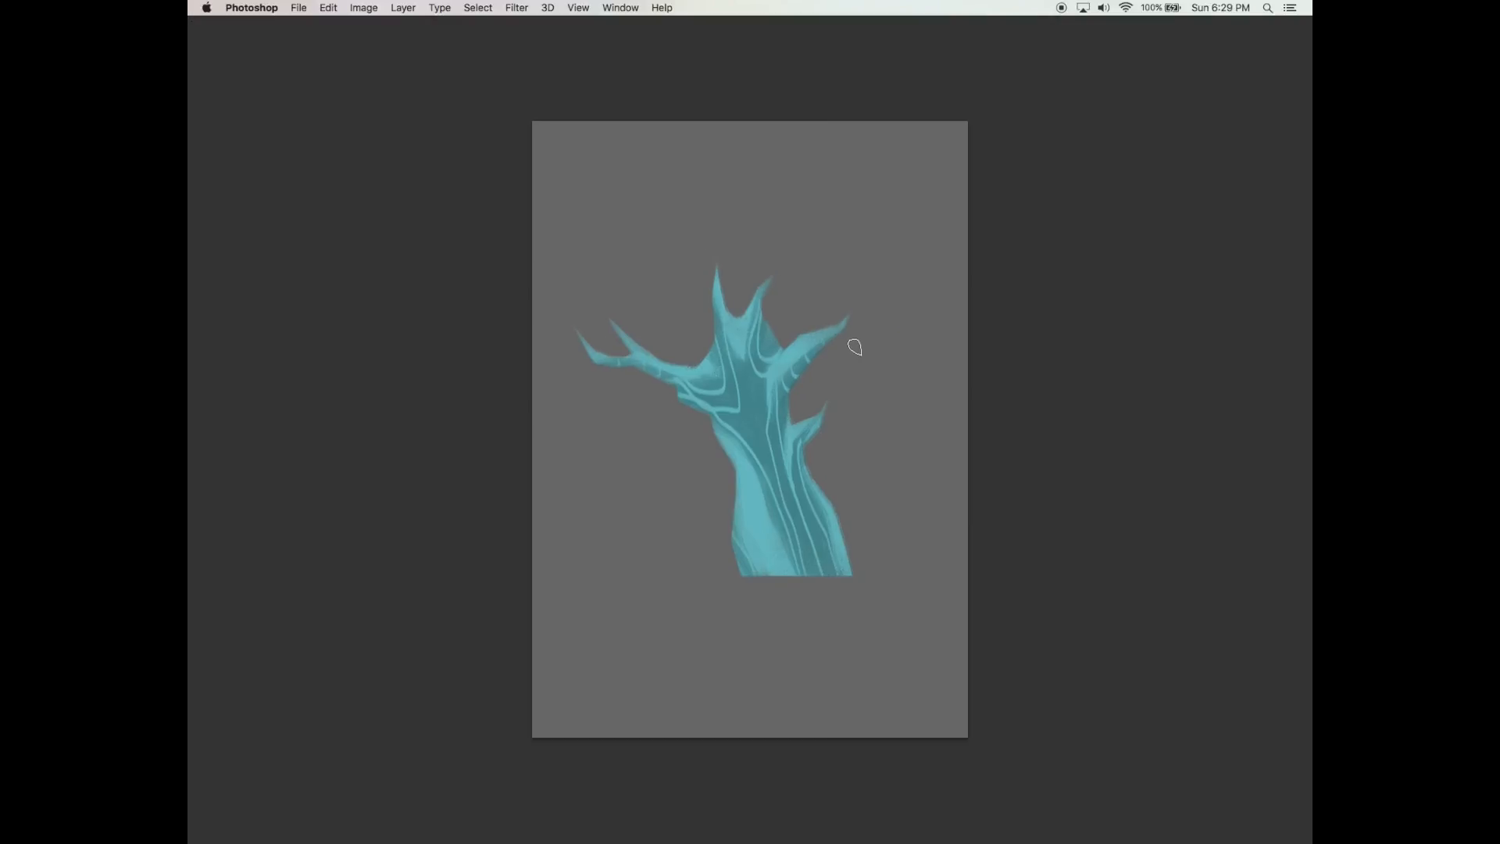
key(Tab)
Set the foliage colour to a red with hue 8 and brightness 63%, and undo a trial dab on the left branch tip.
click(312, 356)
click(330, 371)
click(341, 386)
click(339, 355)
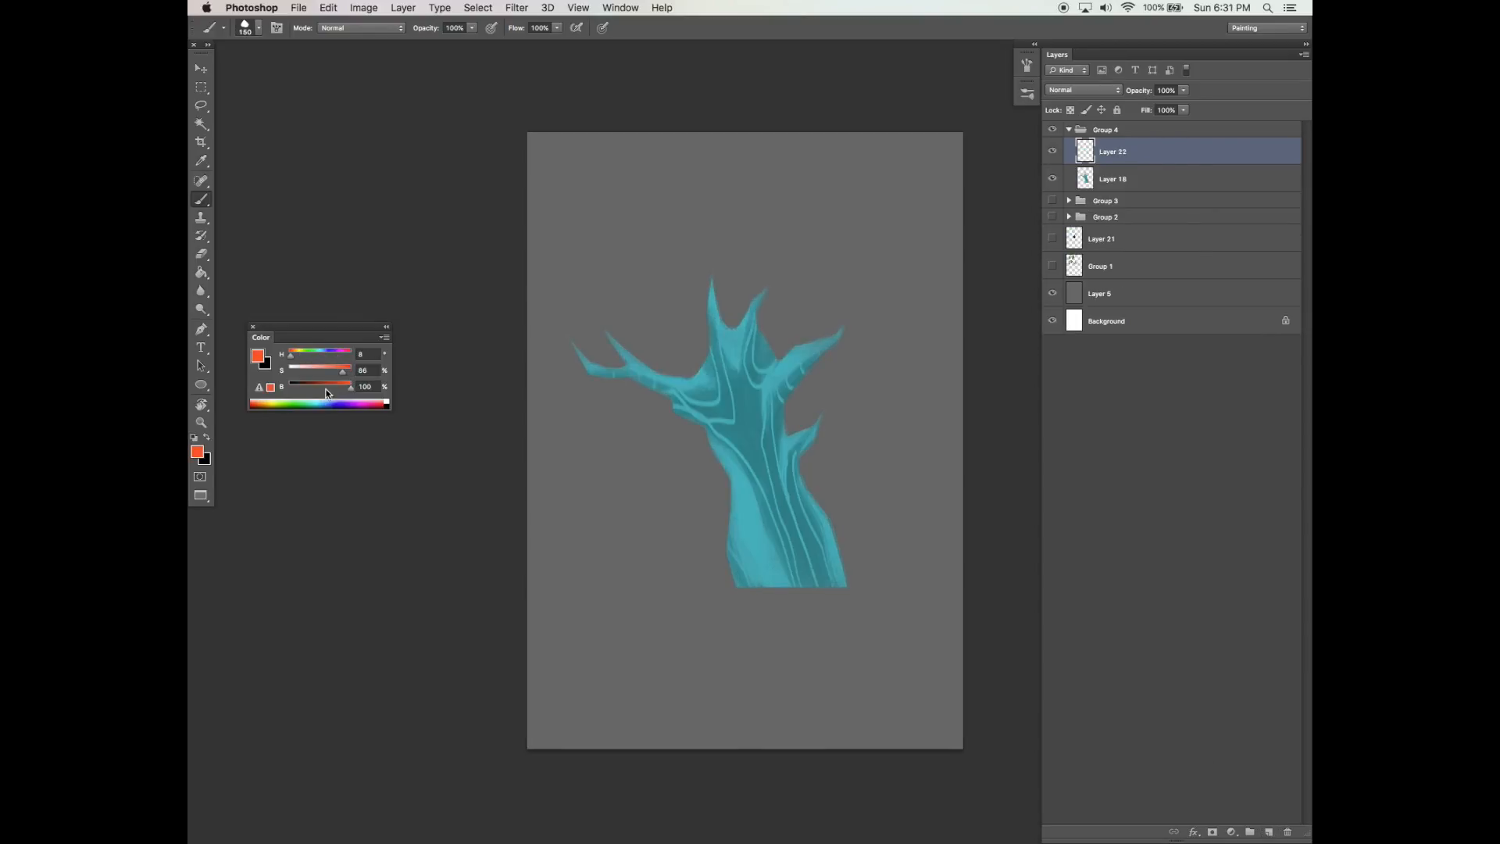
click(327, 388)
mouse_move(590, 344)
mouse_down()
mouse_move(578, 353)
mouse_move(602, 339)
mouse_move(600, 375)
mouse_up()
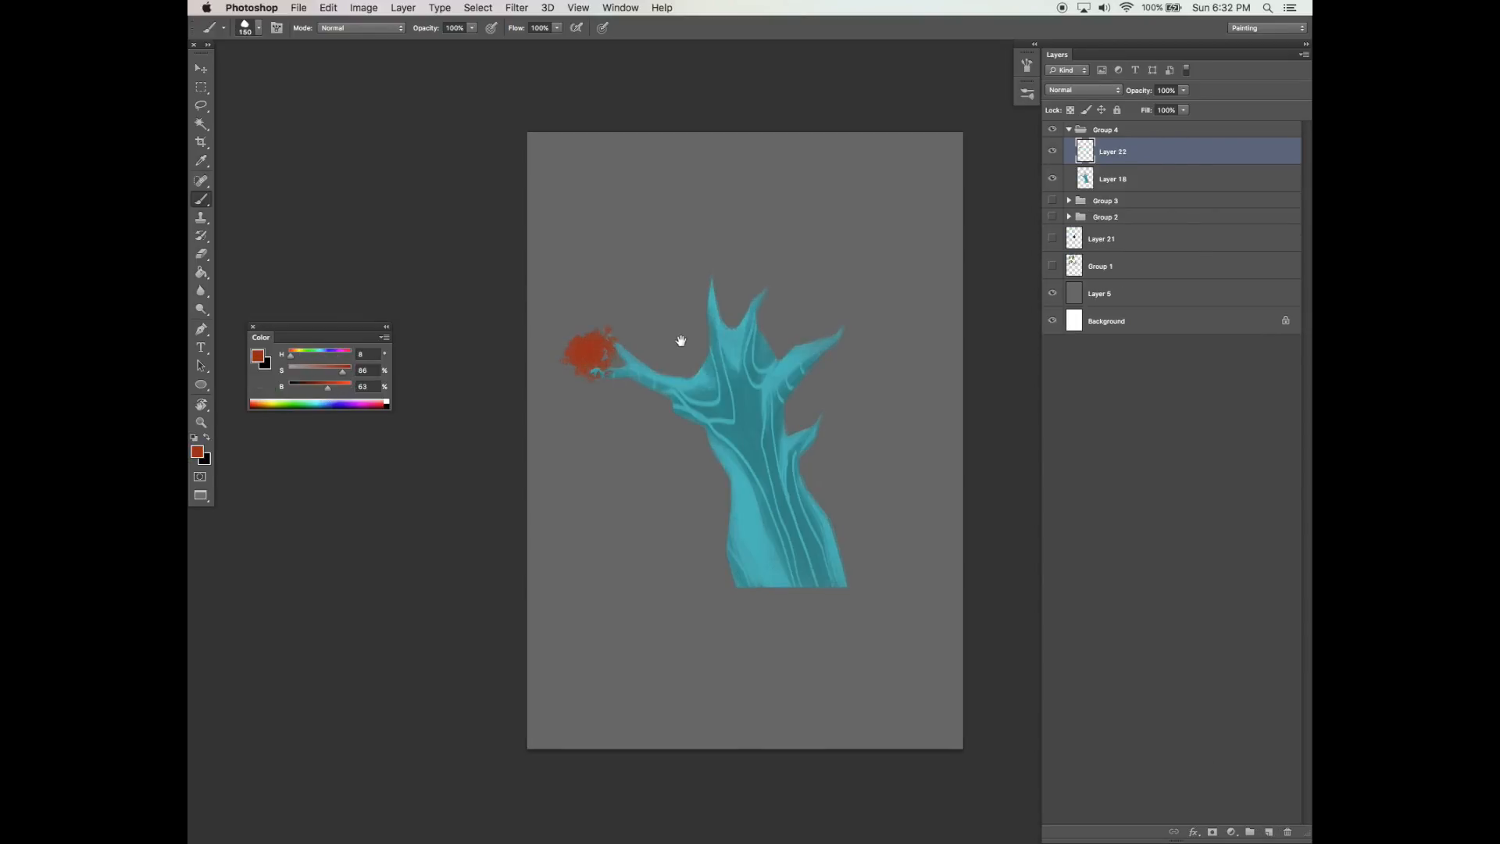
key(super+z)
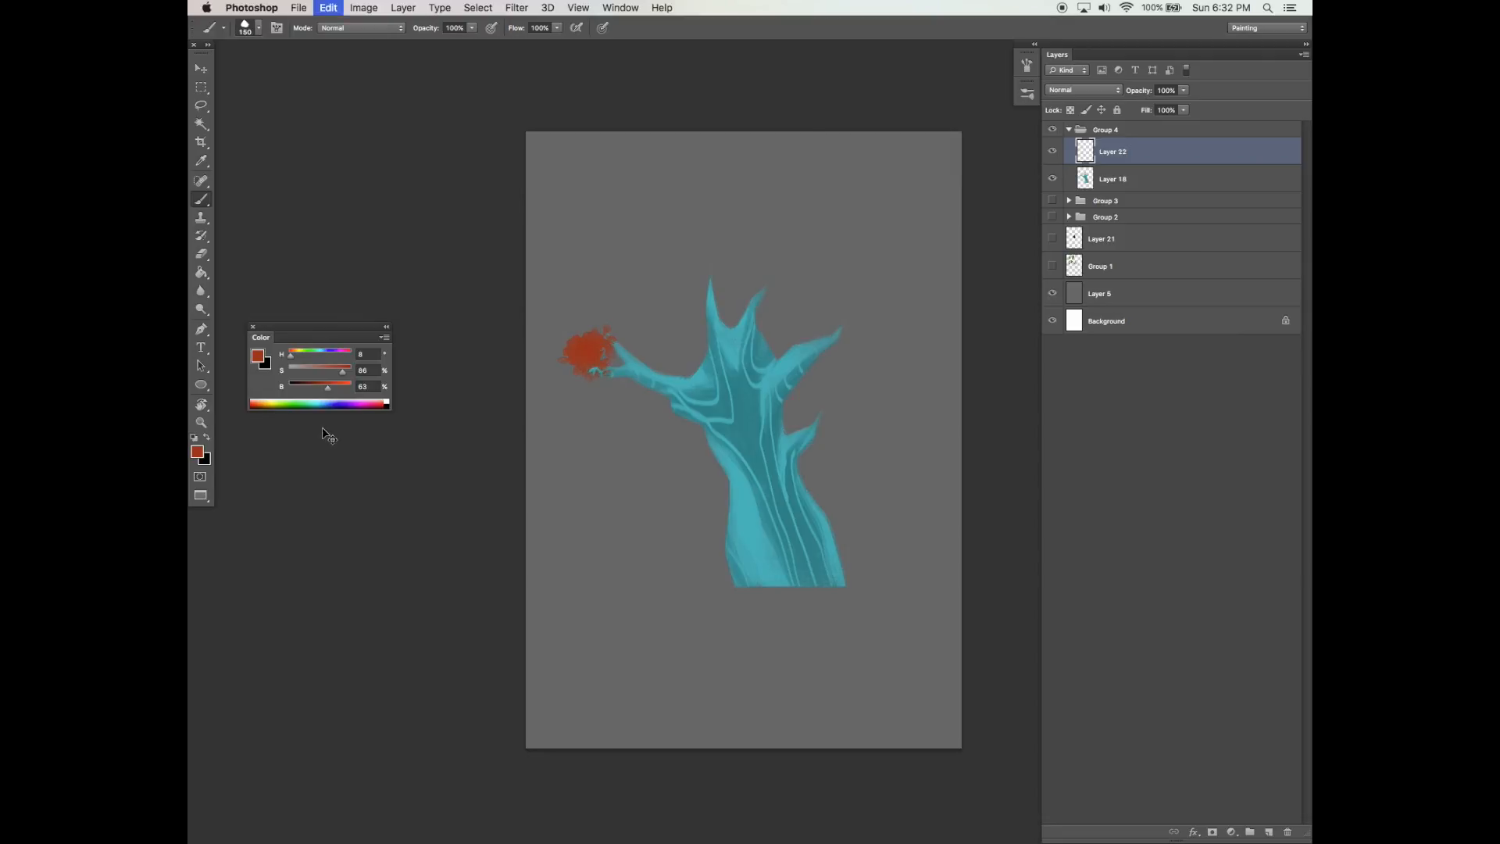
Darken the red to 57% brightness and paint a leaf cluster at the left branch tip, checking it with Layer 5 hidden.
click(323, 388)
mouse_move(582, 343)
mouse_down()
mouse_move(603, 335)
mouse_move(576, 364)
mouse_move(592, 369)
mouse_up()
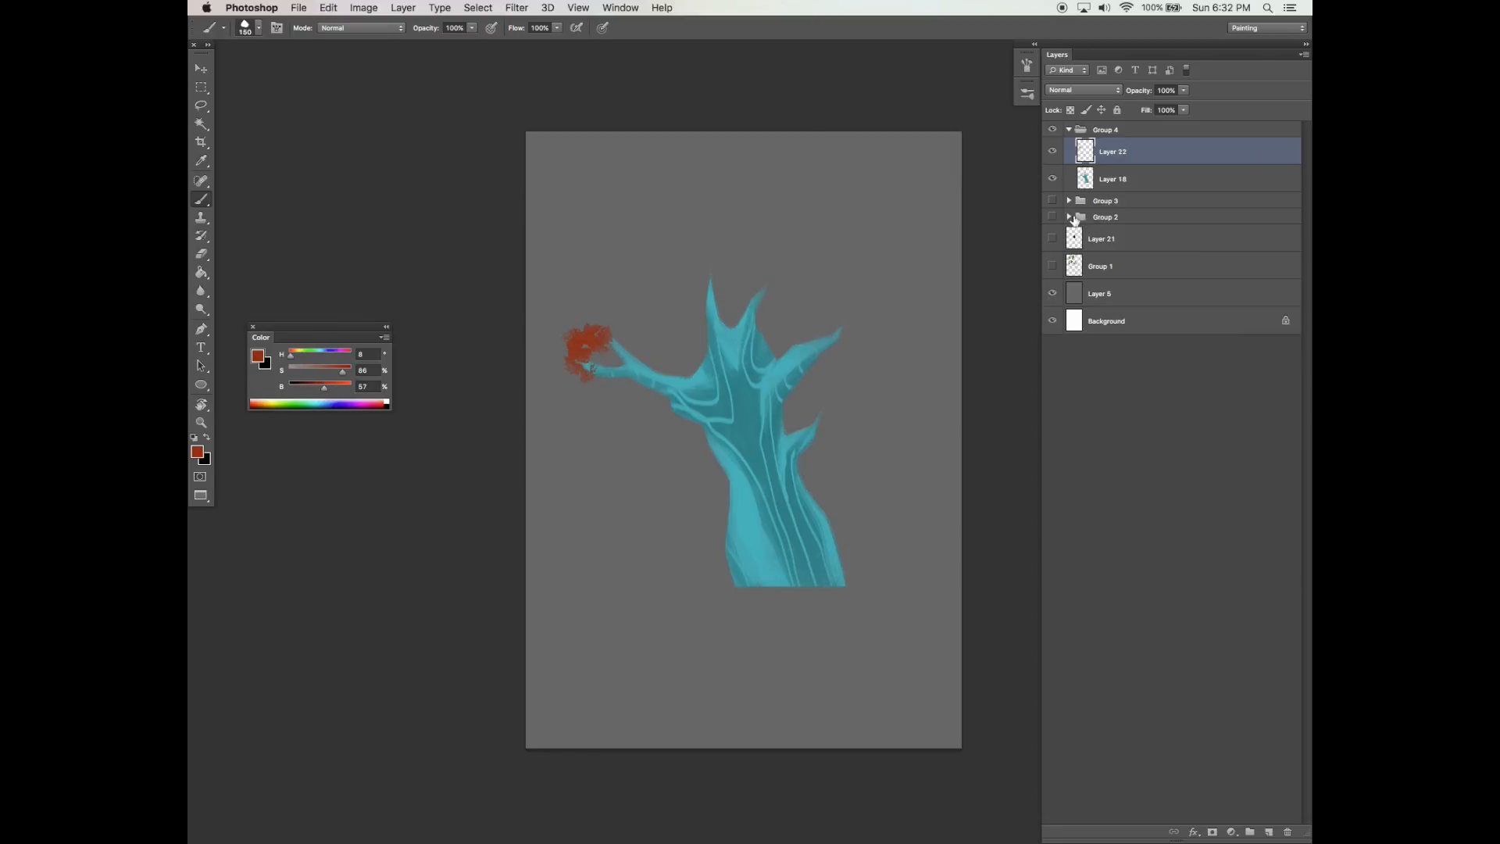
click(1056, 295)
click(1054, 290)
Paint red foliage over the crown and right branches, and move the foliage layer beneath the trunk layer.
mouse_move(582, 345)
mouse_down()
mouse_move(586, 377)
mouse_move(594, 345)
mouse_move(565, 345)
mouse_move(607, 341)
mouse_move(596, 326)
mouse_move(611, 335)
mouse_move(569, 351)
mouse_up()
mouse_move(703, 283)
mouse_down()
mouse_move(755, 281)
mouse_move(713, 252)
mouse_move(682, 284)
mouse_move(746, 258)
mouse_move(772, 295)
mouse_move(738, 290)
mouse_move(766, 271)
mouse_move(781, 293)
mouse_move(787, 274)
mouse_move(812, 284)
mouse_move(766, 288)
mouse_move(809, 315)
mouse_move(808, 280)
mouse_move(751, 244)
mouse_move(801, 254)
mouse_move(836, 277)
mouse_move(858, 318)
mouse_move(838, 331)
mouse_move(864, 348)
mouse_move(817, 273)
mouse_move(689, 271)
mouse_move(683, 253)
mouse_move(765, 220)
mouse_move(694, 245)
mouse_move(797, 213)
mouse_move(807, 184)
mouse_move(797, 213)
mouse_move(837, 280)
mouse_move(823, 235)
mouse_move(785, 237)
mouse_move(792, 224)
mouse_move(844, 259)
mouse_move(865, 321)
mouse_move(853, 275)
mouse_move(871, 349)
mouse_move(850, 371)
mouse_move(883, 353)
mouse_move(730, 228)
mouse_move(687, 234)
mouse_move(670, 274)
mouse_move(678, 235)
mouse_move(727, 213)
mouse_move(685, 223)
mouse_move(692, 303)
mouse_up()
mouse_move(823, 413)
mouse_down()
mouse_move(844, 444)
mouse_move(827, 438)
mouse_move(820, 422)
mouse_move(842, 435)
mouse_up()
drag(1143, 150, 1143, 190)
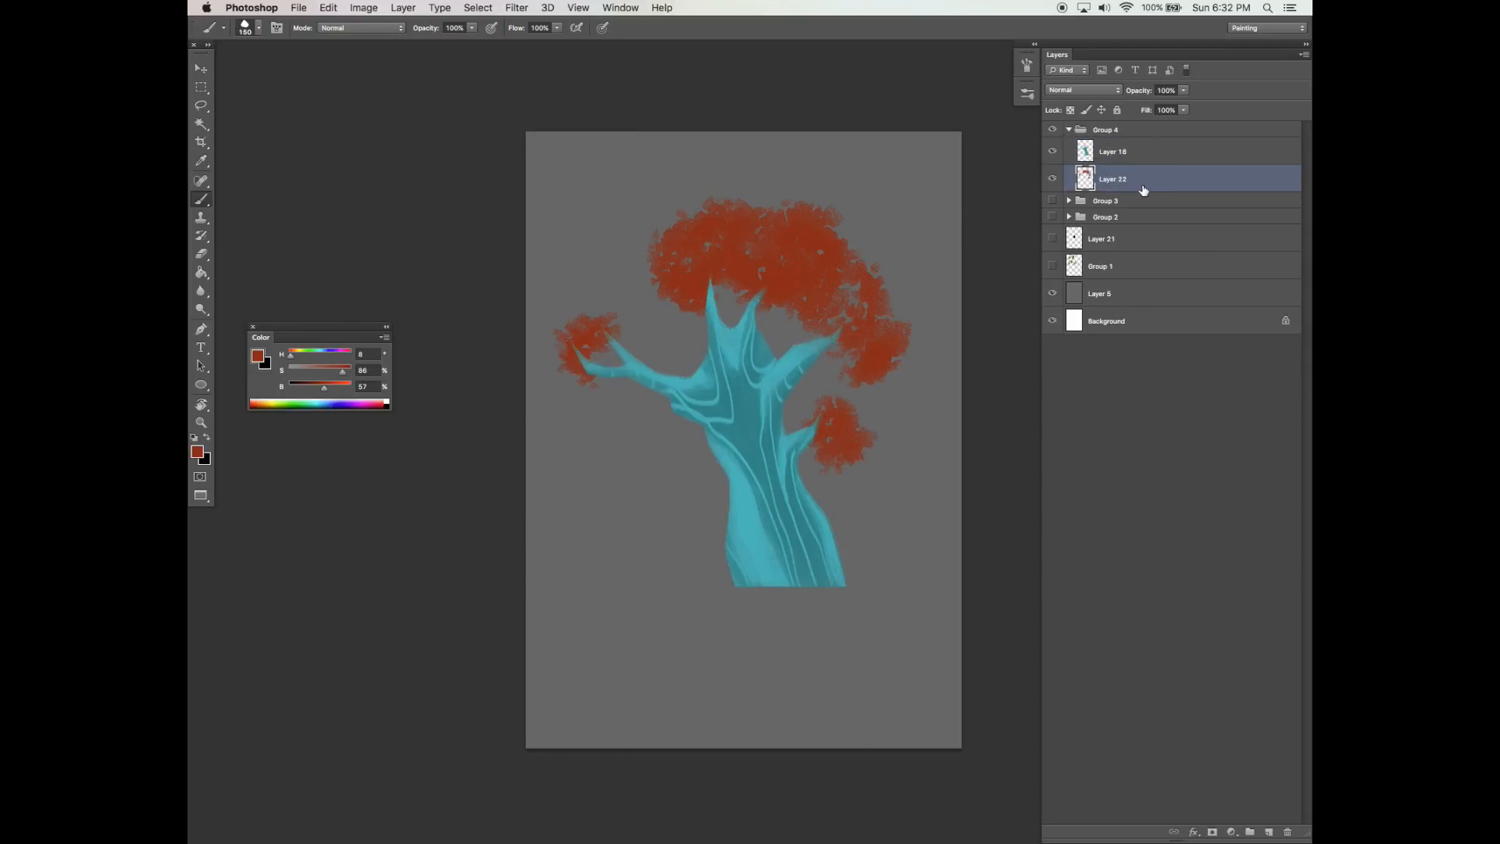
Extend the red foliage beside the lower right branch, along the crown's left edge and behind the upper branches.
drag(803, 409, 806, 440)
mouse_move(687, 284)
mouse_down()
mouse_move(652, 299)
mouse_move(727, 211)
mouse_up()
mouse_move(750, 299)
mouse_down()
mouse_move(802, 327)
mouse_move(790, 345)
mouse_move(843, 349)
mouse_move(819, 374)
mouse_up()
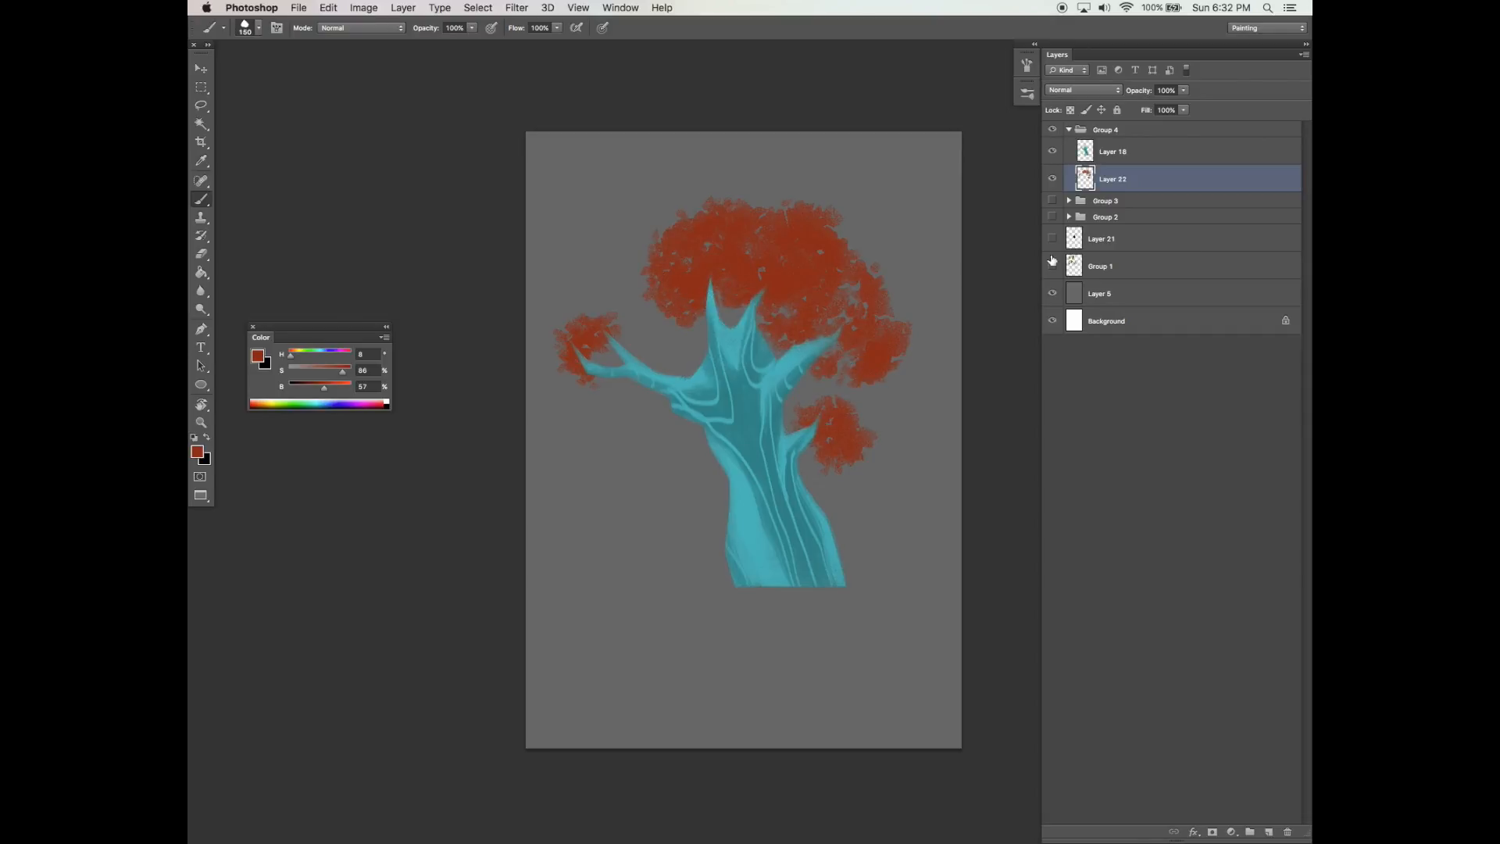
Fill the gaps in the crown and both smaller leaf clusters with solid red while Layer 5 is temporarily hidden.
click(1052, 293)
mouse_move(711, 253)
mouse_down()
mouse_move(755, 258)
mouse_move(766, 288)
mouse_move(816, 297)
mouse_move(779, 326)
mouse_move(838, 281)
mouse_move(807, 246)
mouse_move(830, 292)
mouse_move(841, 268)
mouse_move(838, 354)
mouse_move(820, 344)
mouse_move(848, 365)
mouse_move(863, 349)
mouse_move(845, 320)
mouse_up()
mouse_move(585, 334)
mouse_down()
mouse_move(574, 375)
mouse_move(588, 337)
mouse_up()
mouse_move(825, 425)
mouse_down()
mouse_move(809, 422)
mouse_move(844, 445)
mouse_move(825, 433)
mouse_up()
click(1053, 293)
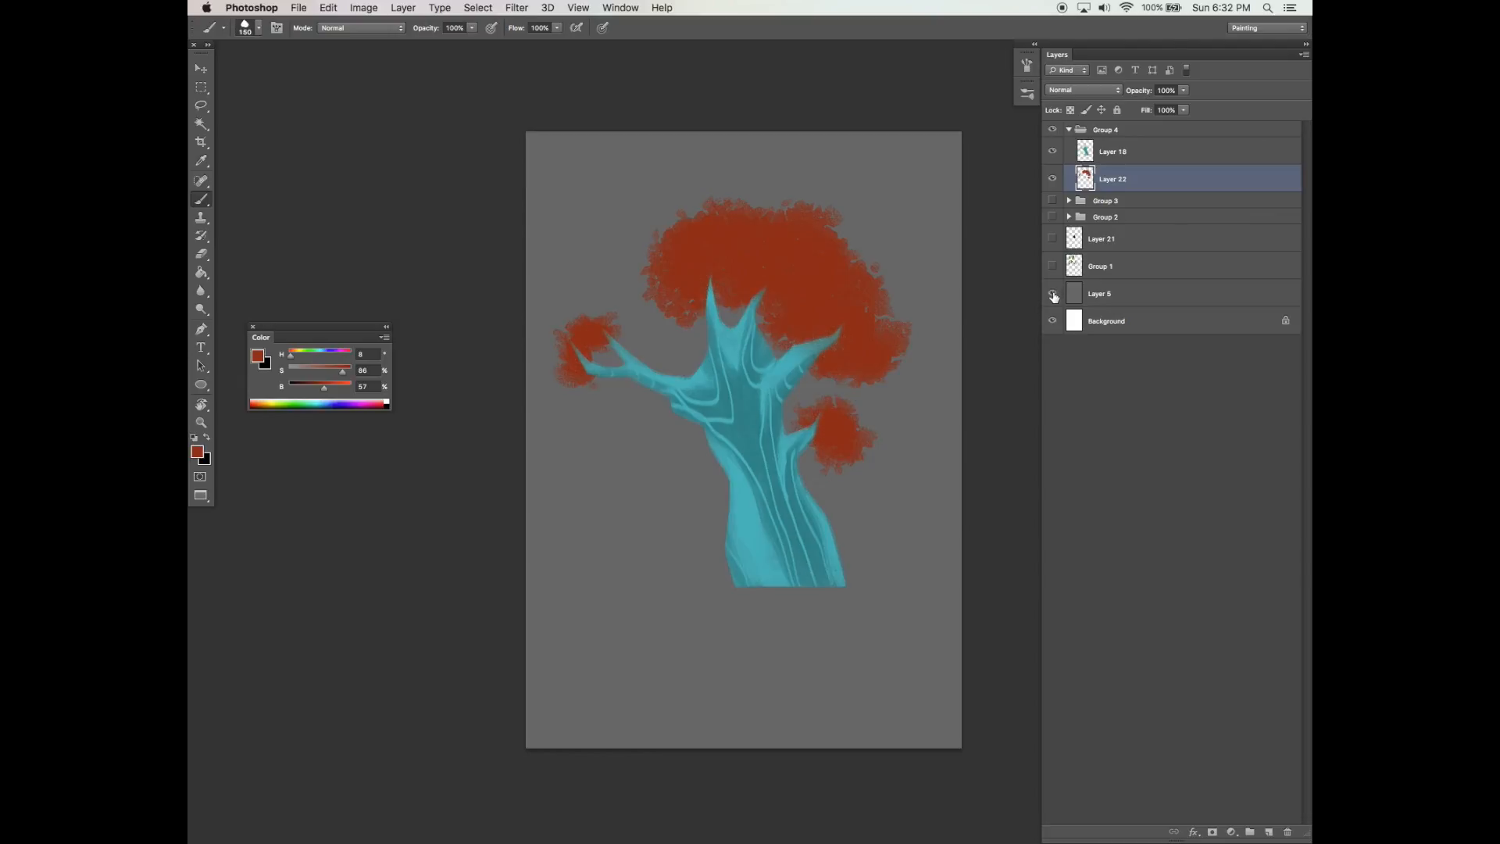
Raise the red's brightness to 77% and paint lighter leaves over the crown and both side clusters on a new layer above the base foliage.
click(1053, 294)
drag(338, 392, 338, 391)
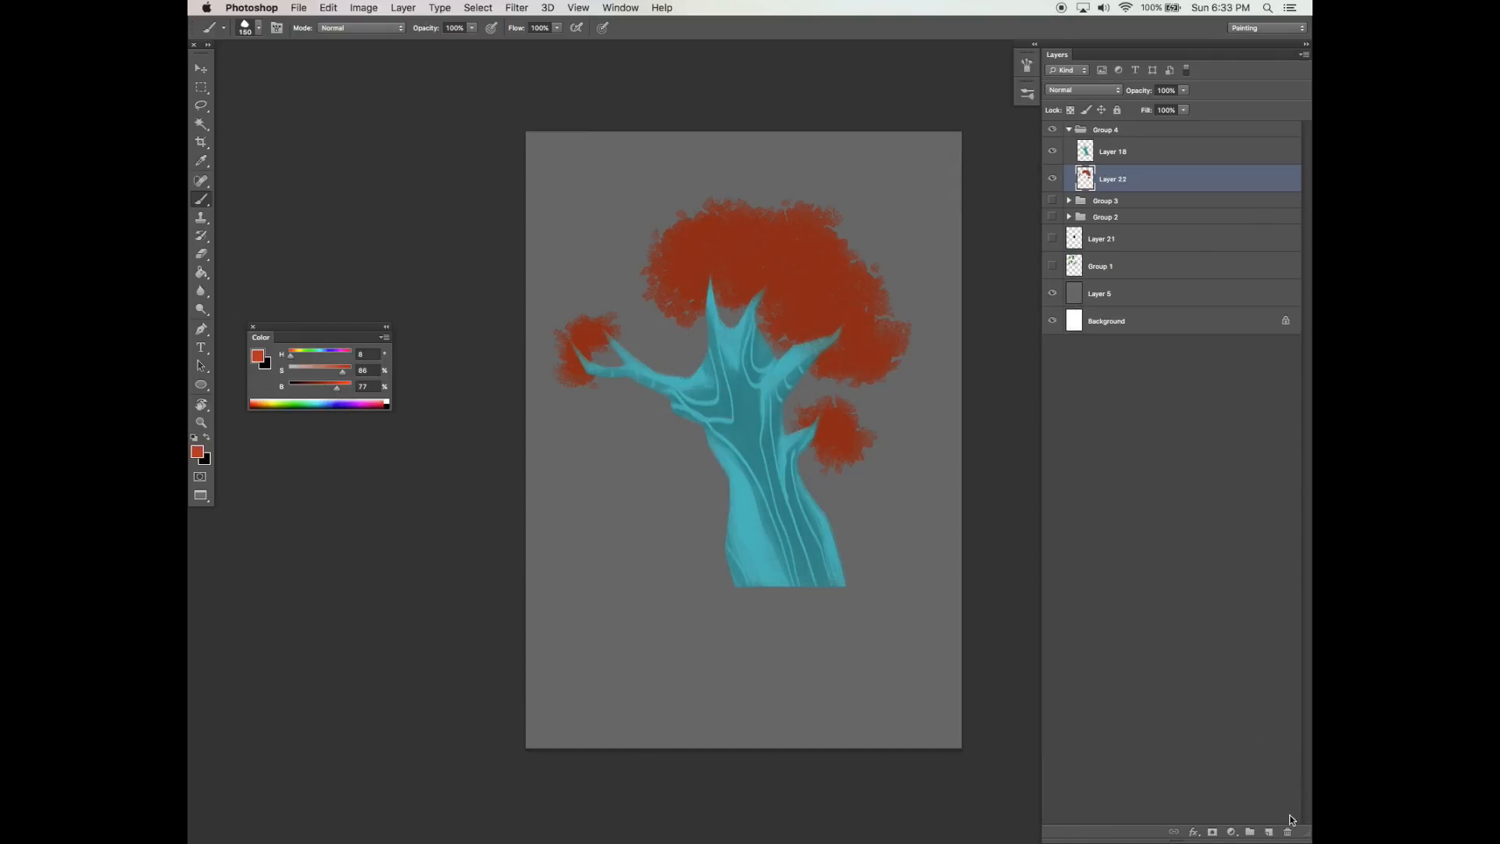
click(1269, 831)
mouse_move(574, 337)
mouse_down()
mouse_move(596, 329)
mouse_move(569, 344)
mouse_up()
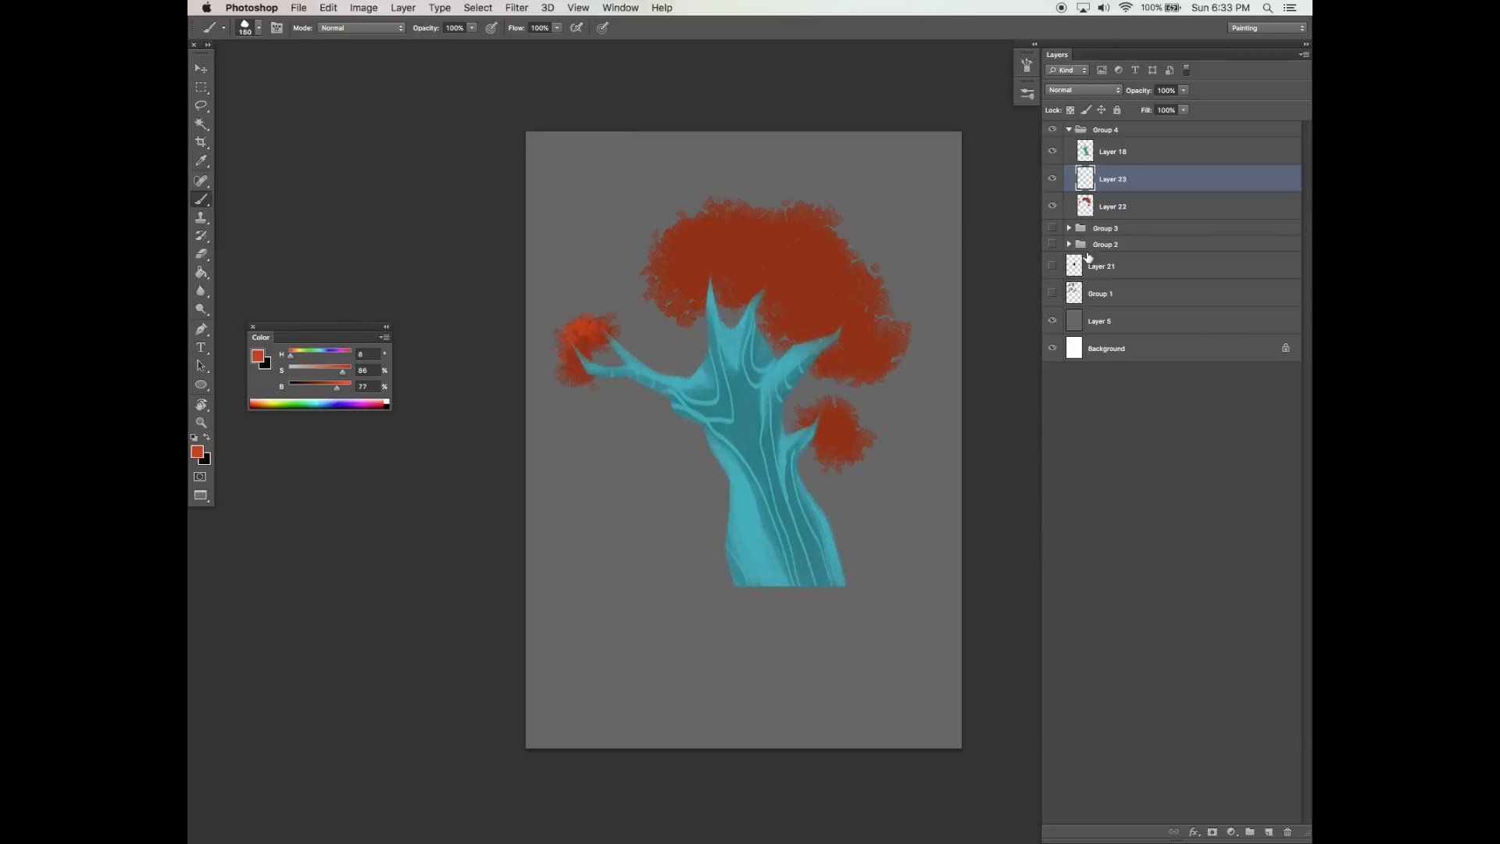
click(1055, 319)
click(1054, 320)
mouse_move(683, 234)
mouse_down()
mouse_move(731, 239)
mouse_move(721, 220)
mouse_move(756, 259)
mouse_move(681, 273)
mouse_move(675, 288)
mouse_move(779, 209)
mouse_move(744, 223)
mouse_move(794, 222)
mouse_move(804, 247)
mouse_move(736, 228)
mouse_move(755, 214)
mouse_move(729, 239)
mouse_move(788, 254)
mouse_move(734, 251)
mouse_move(763, 260)
mouse_move(659, 289)
mouse_move(655, 265)
mouse_move(689, 294)
mouse_move(828, 238)
mouse_move(828, 294)
mouse_move(849, 278)
mouse_move(806, 249)
mouse_move(870, 296)
mouse_move(887, 346)
mouse_move(850, 379)
mouse_move(897, 326)
mouse_move(729, 480)
mouse_move(845, 392)
mouse_move(823, 409)
mouse_move(857, 443)
mouse_move(816, 443)
mouse_move(835, 456)
mouse_move(888, 438)
mouse_up()
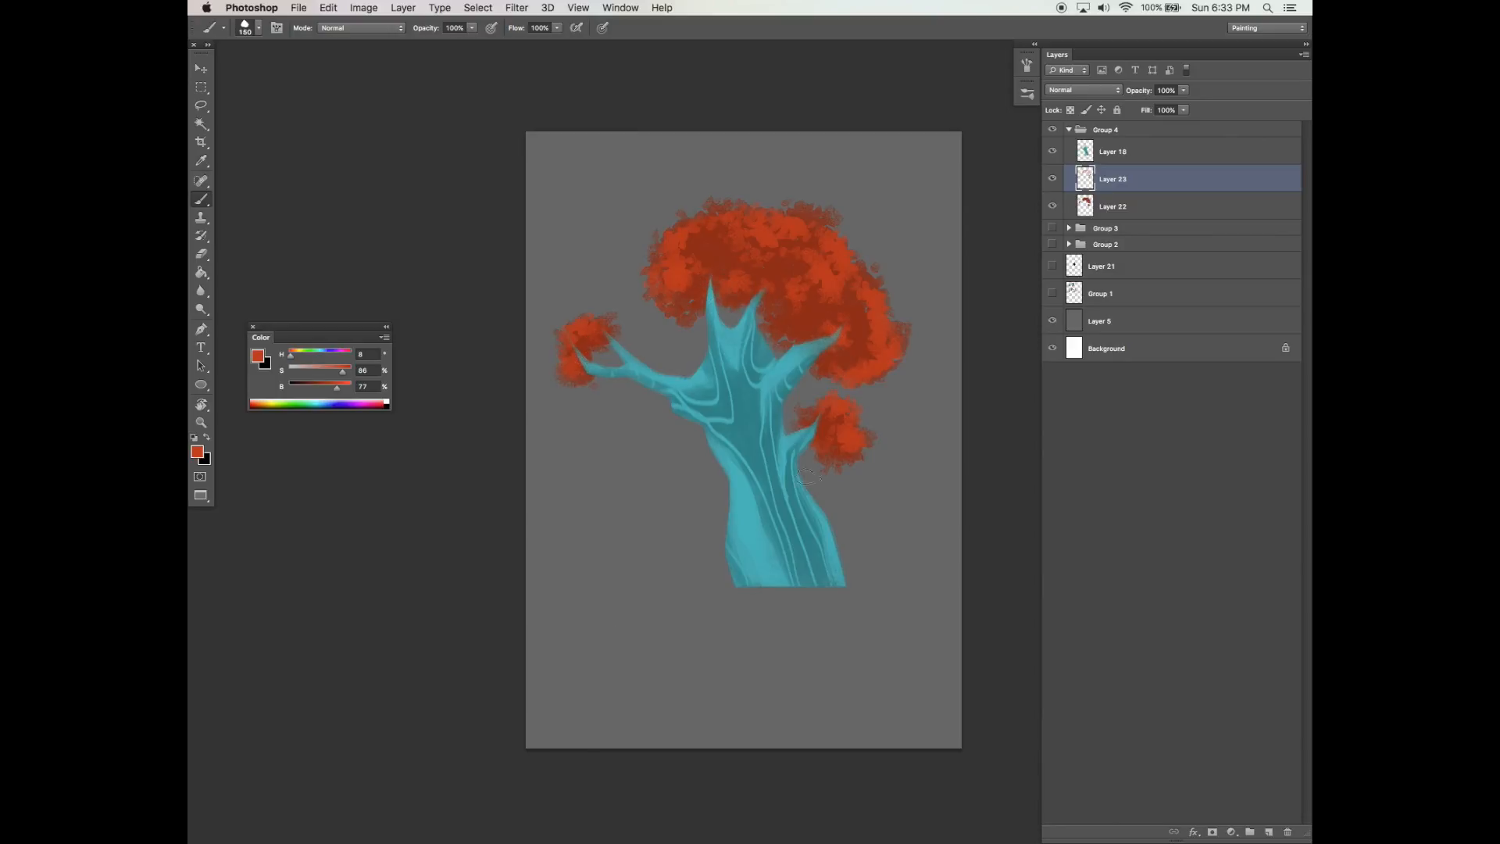
Add a layer directly above the base foliage and paint dark red shadows, saturation 65% and brightness 34%, under the crown and side clusters.
click(1106, 209)
click(1269, 831)
click(1052, 348)
click(1052, 348)
alt+click(812, 313)
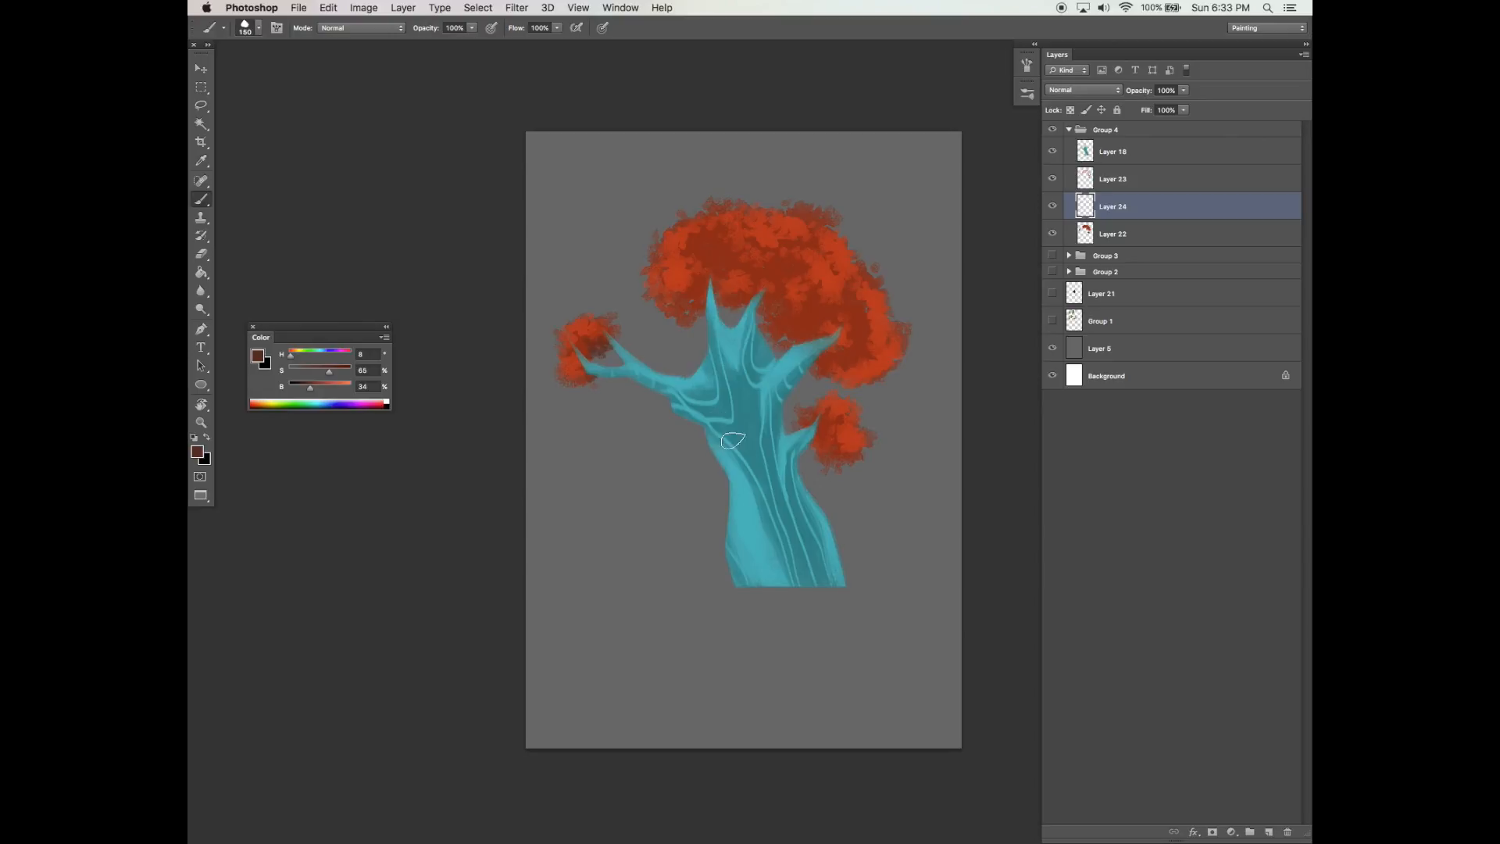
mouse_move(686, 309)
mouse_down()
mouse_move(729, 281)
mouse_move(681, 307)
mouse_move(686, 322)
mouse_move(776, 299)
mouse_move(701, 321)
mouse_move(757, 317)
mouse_move(807, 347)
mouse_move(834, 336)
mouse_move(776, 340)
mouse_move(774, 312)
mouse_move(804, 302)
mouse_move(779, 306)
mouse_move(799, 275)
mouse_up()
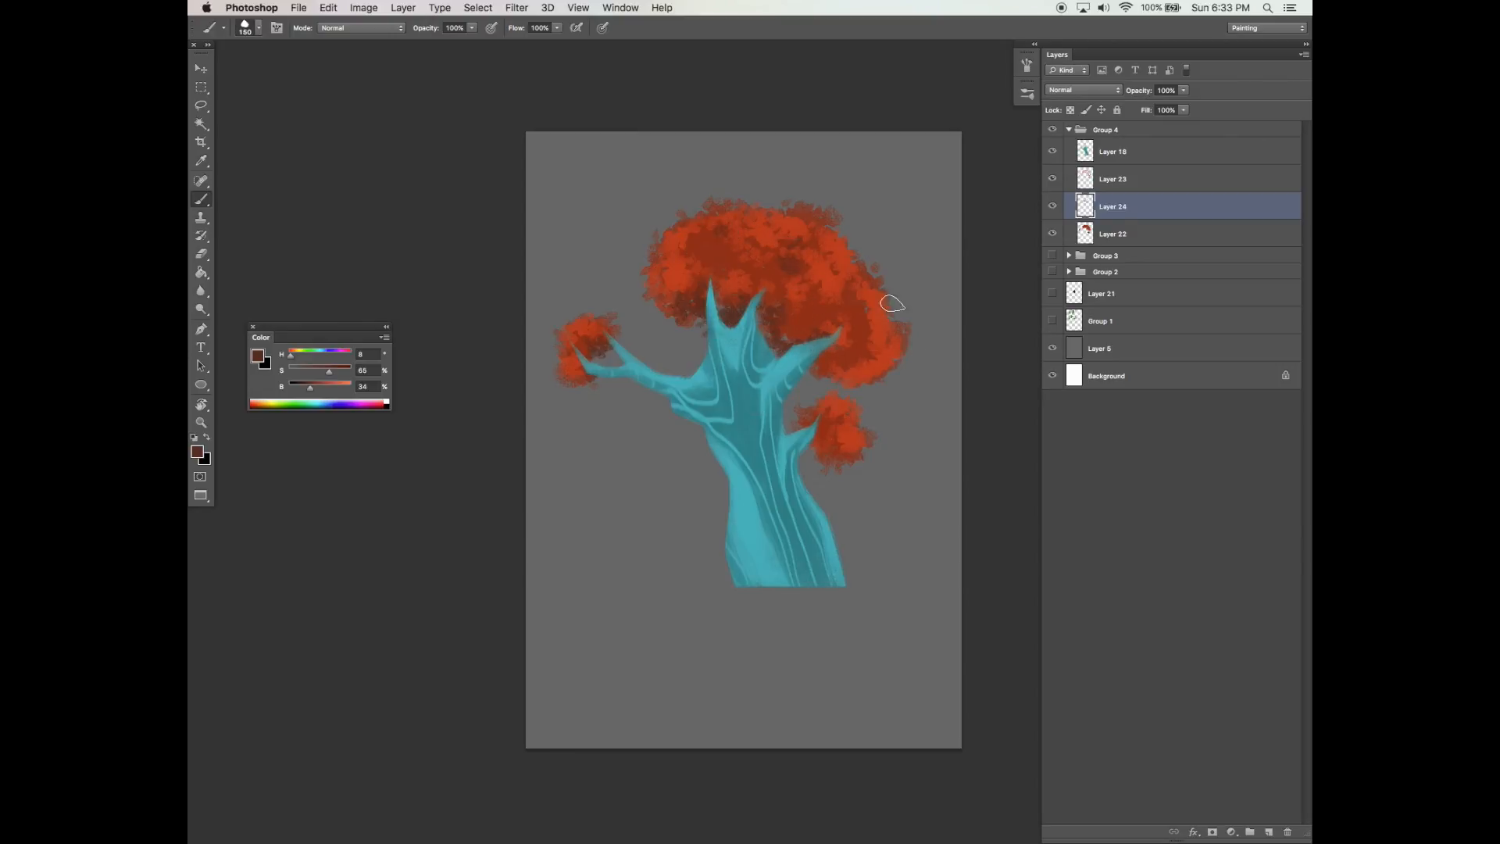
mouse_move(809, 370)
mouse_down()
mouse_move(794, 326)
mouse_move(861, 340)
mouse_move(809, 436)
mouse_move(839, 431)
mouse_move(810, 446)
mouse_move(831, 418)
mouse_move(821, 463)
mouse_move(849, 445)
mouse_up()
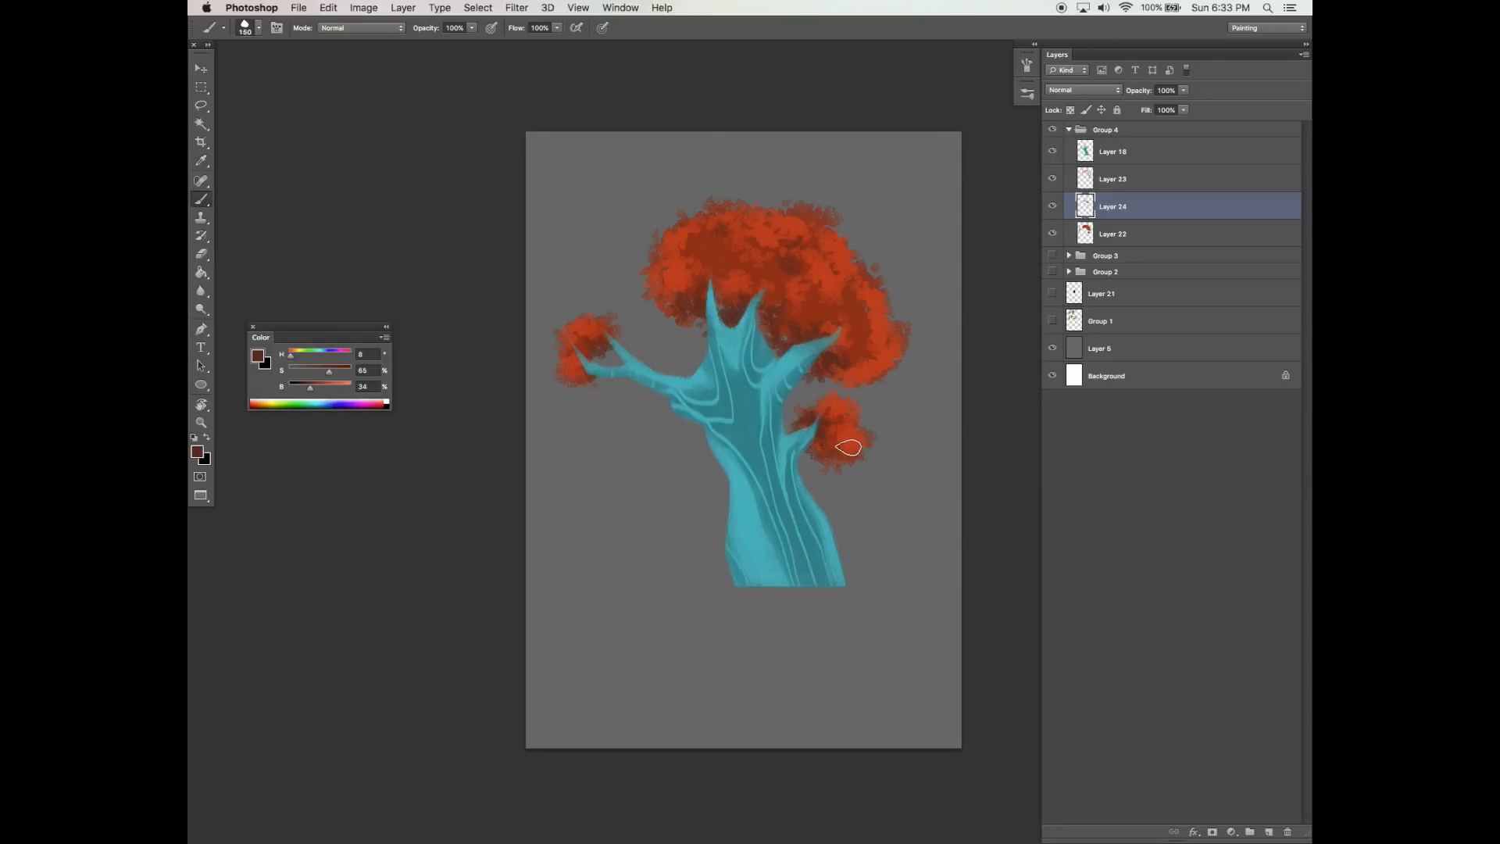
drag(835, 464, 842, 449)
drag(576, 374, 582, 383)
On a new layer above the trunk, paint leaf clusters in the sampled bright red over the lower left stub and the upper right branch.
click(1119, 156)
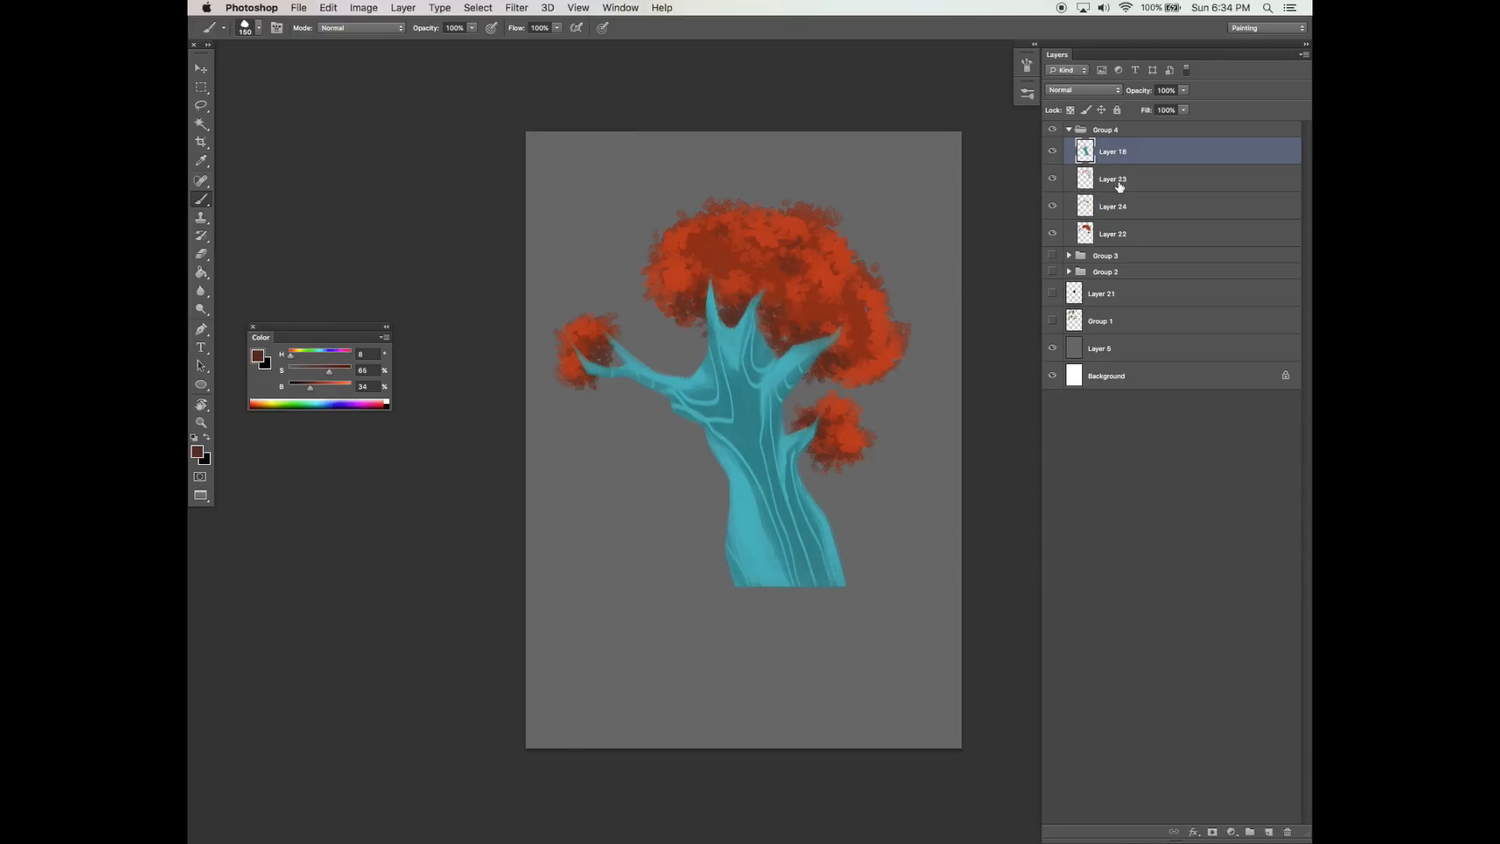
key(ctrl+shift+alt+n)
click(1109, 209)
alt+click(762, 234)
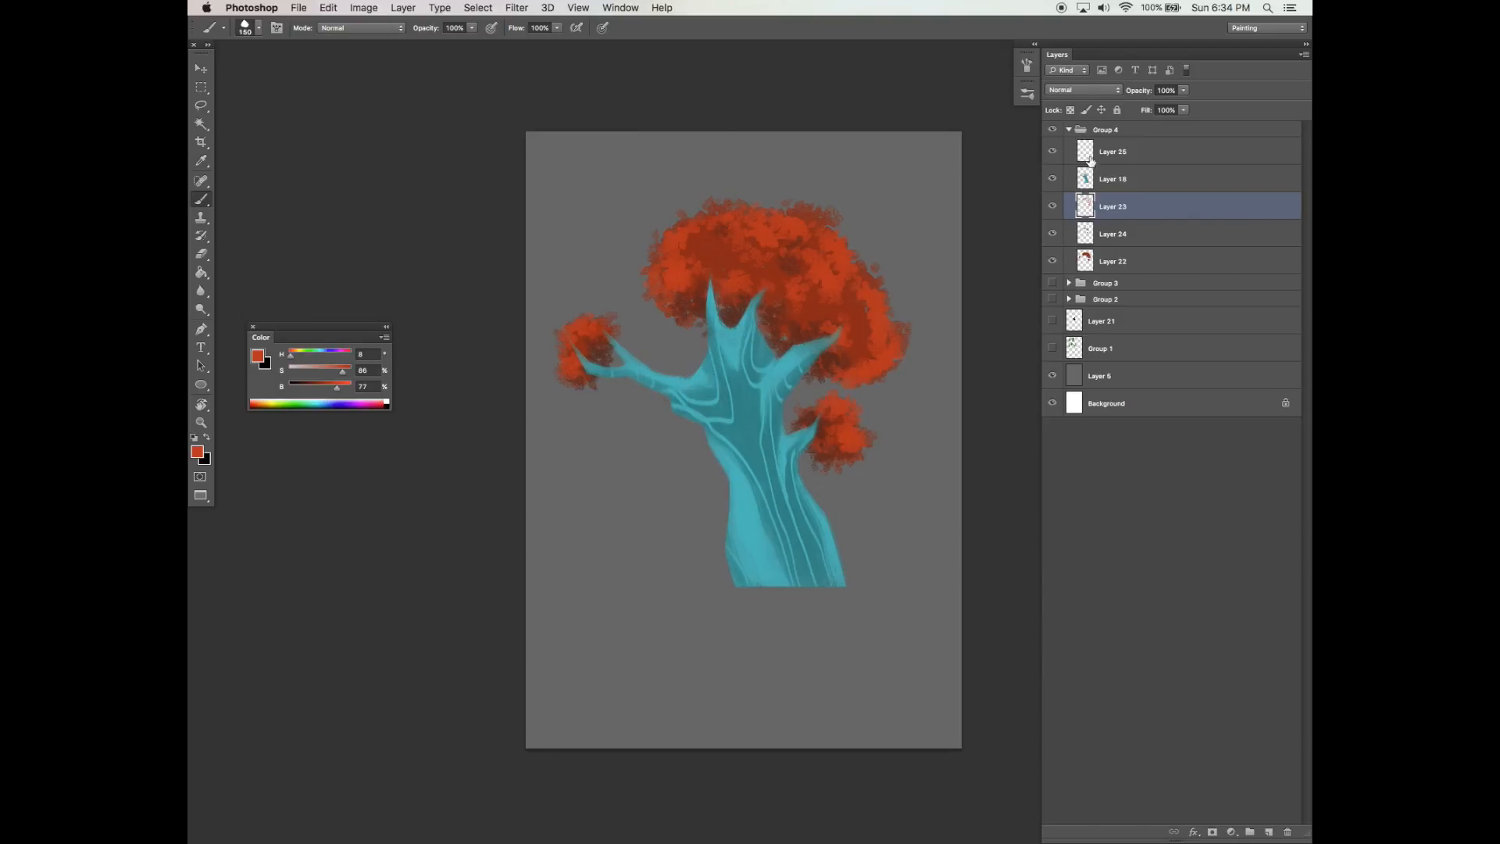
click(1092, 161)
mouse_move(671, 402)
mouse_down()
mouse_move(691, 391)
mouse_move(658, 412)
mouse_move(699, 406)
mouse_move(683, 426)
mouse_up()
drag(792, 339, 824, 340)
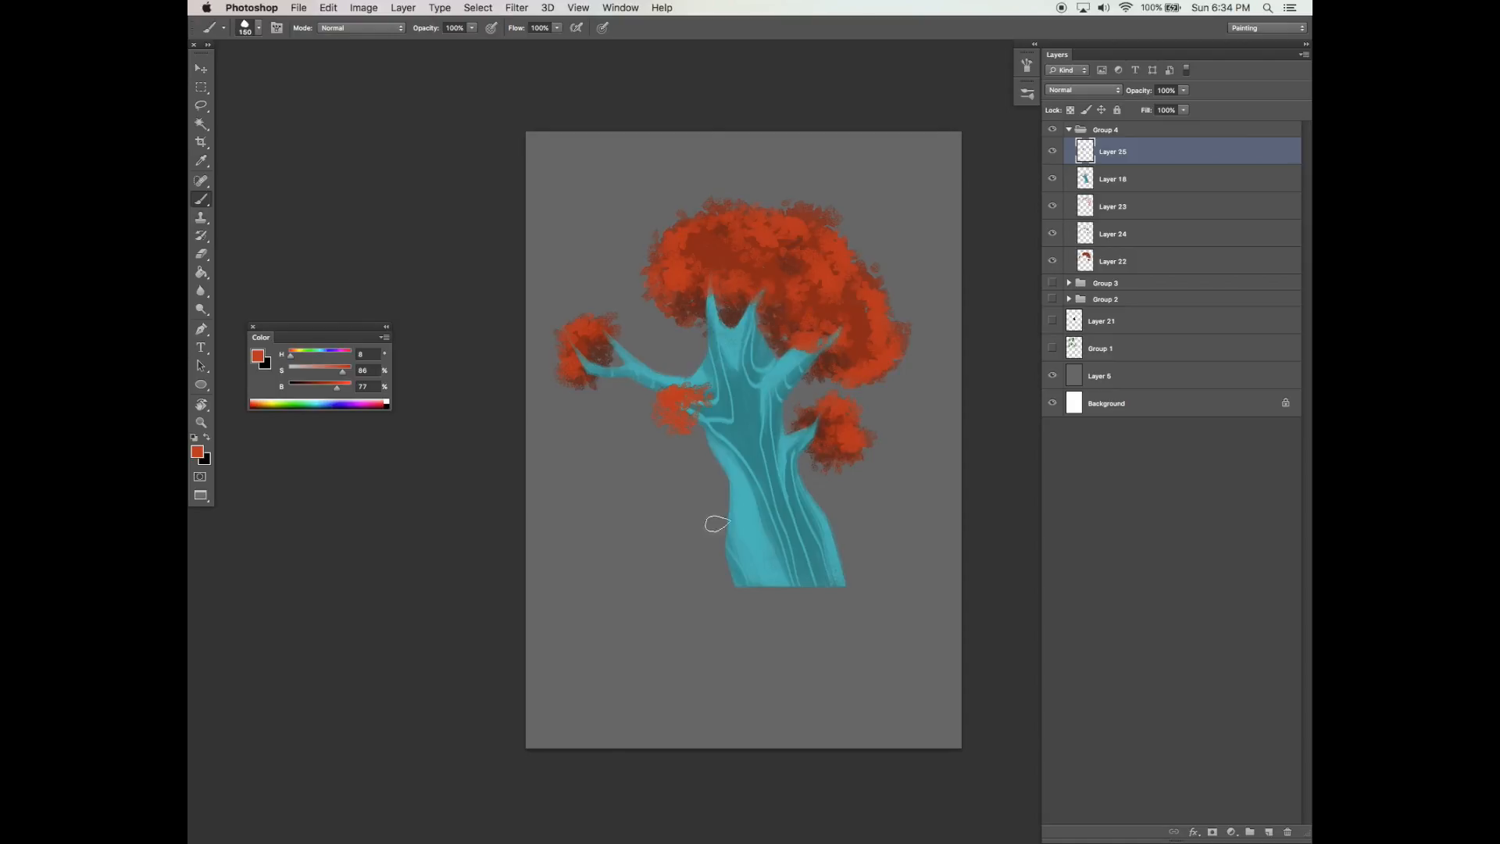
On a new top layer, dab salmon leaf highlights, starting at 57% saturation and 99% brightness, on the left clusters and the crown's left side.
click(351, 386)
click(324, 368)
click(1268, 832)
drag(670, 388, 670, 414)
drag(565, 352, 580, 358)
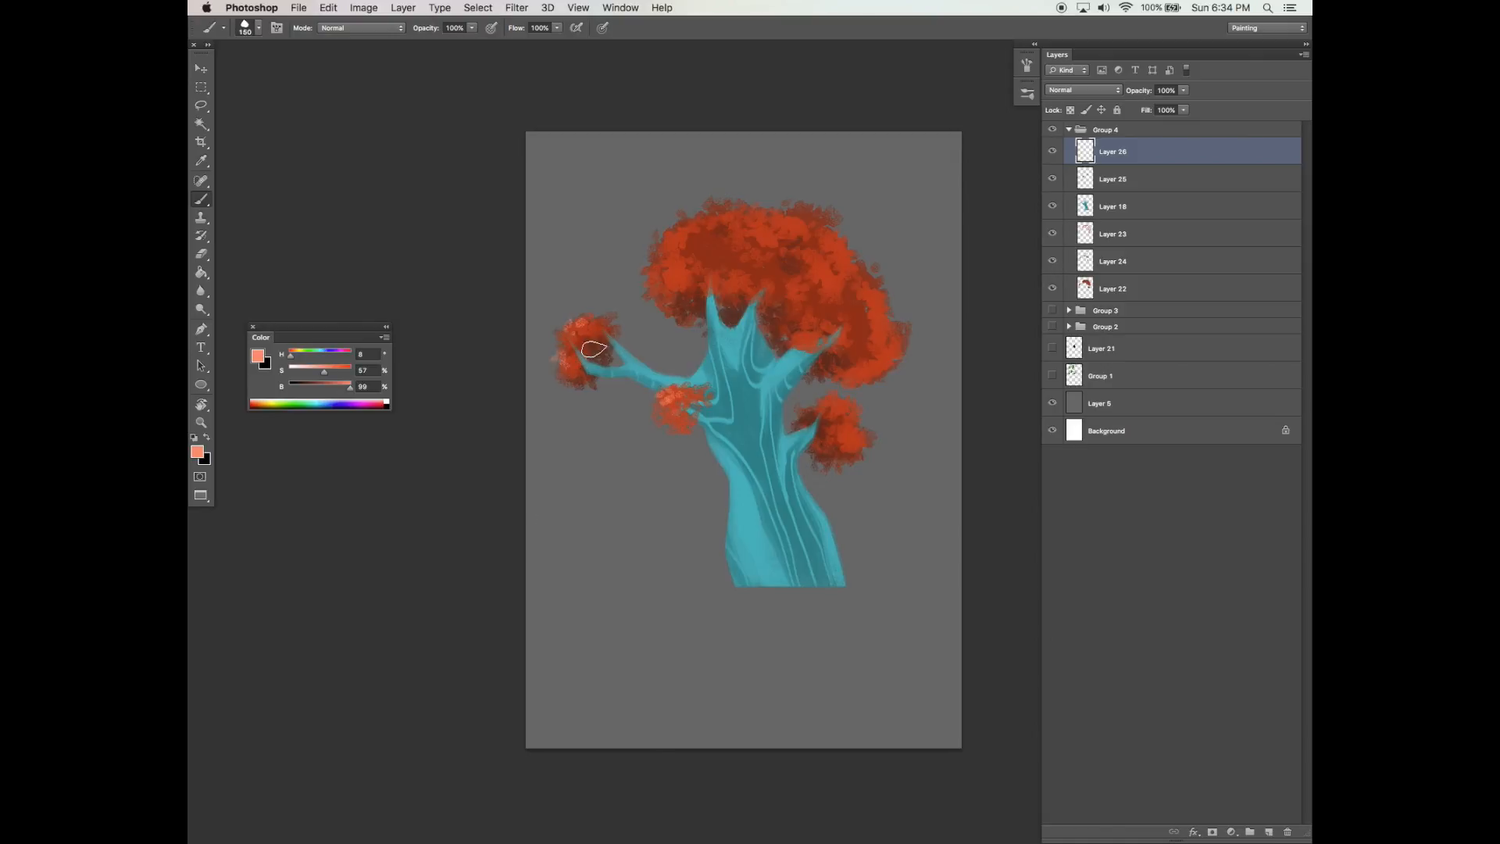
drag(671, 235, 665, 258)
drag(331, 373, 336, 372)
mouse_move(687, 234)
mouse_down()
mouse_move(668, 273)
mouse_move(696, 244)
mouse_up()
Raise the highlight colour's saturation to 88% and paint bright orange leaves across the crown.
drag(337, 368, 341, 394)
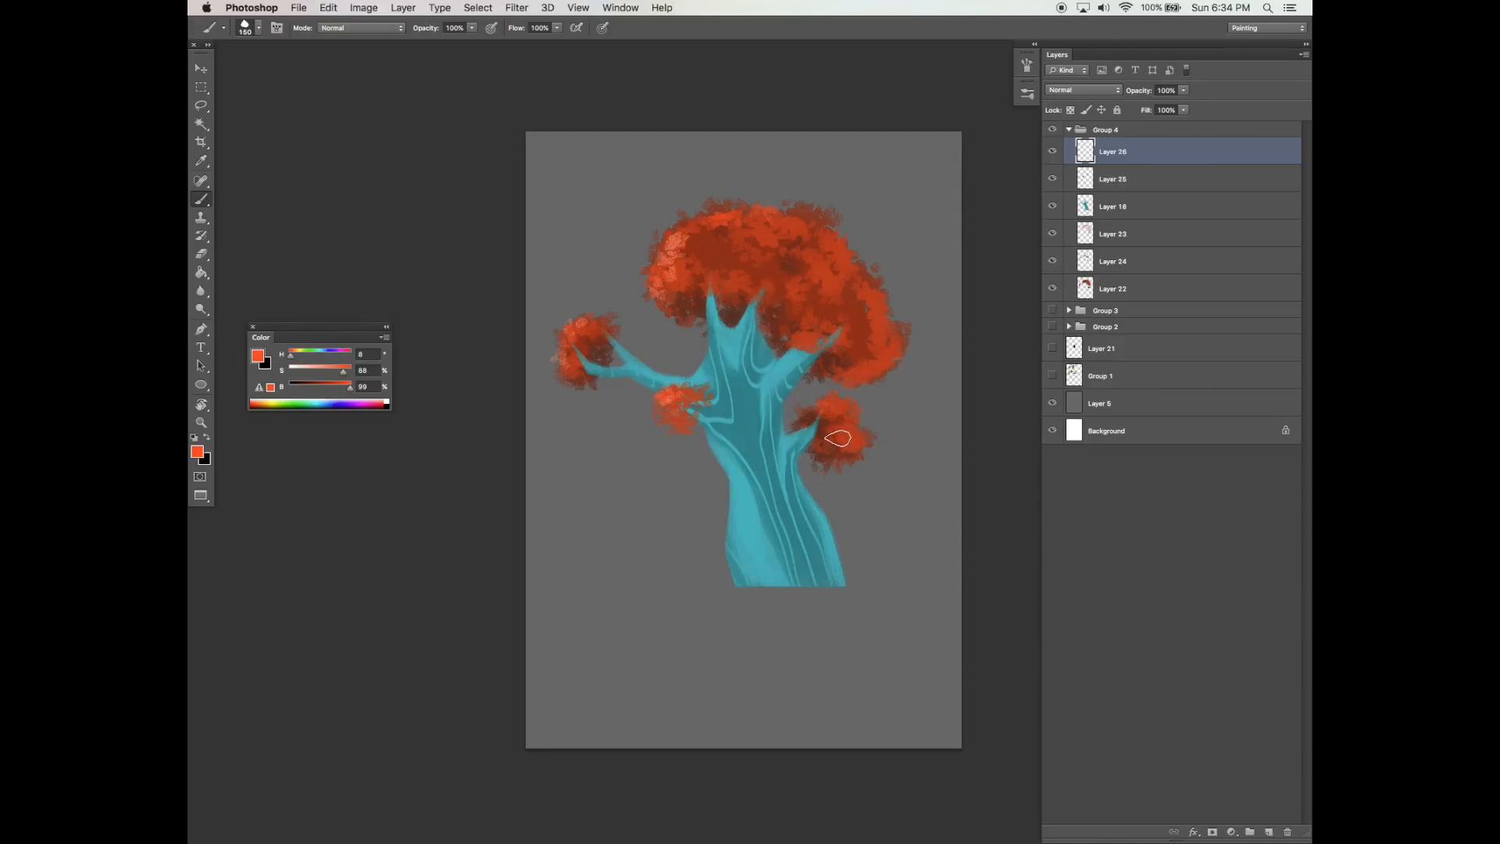
scroll(866, 433, left, 1)
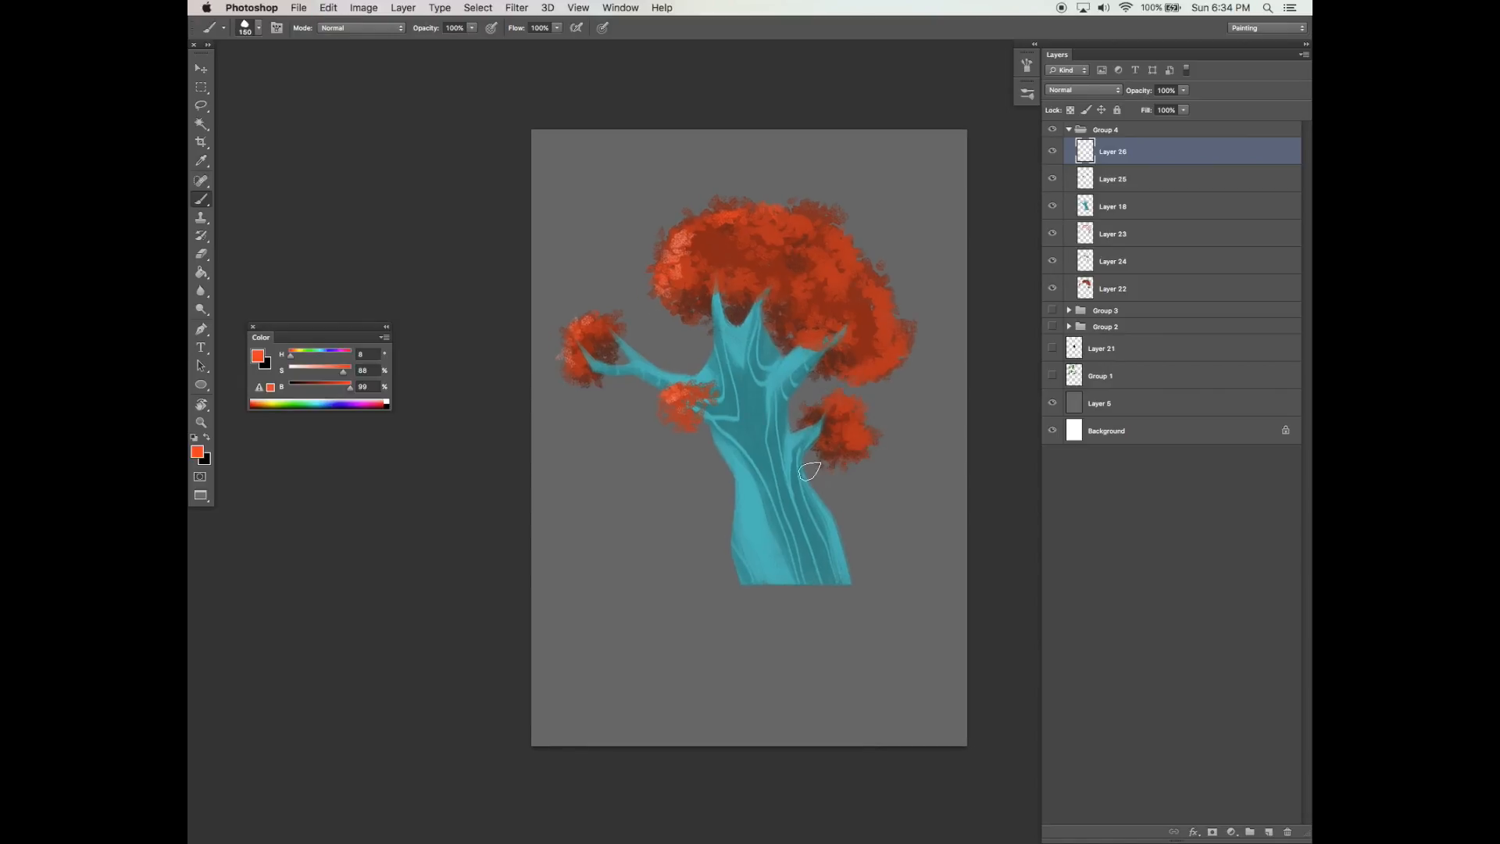
mouse_move(702, 268)
mouse_down()
mouse_move(673, 255)
mouse_move(729, 273)
mouse_move(706, 282)
mouse_move(763, 229)
mouse_move(795, 265)
mouse_up()
scroll(878, 563, right, 1)
key(e)
scroll(844, 391, down, 1)
key(b)
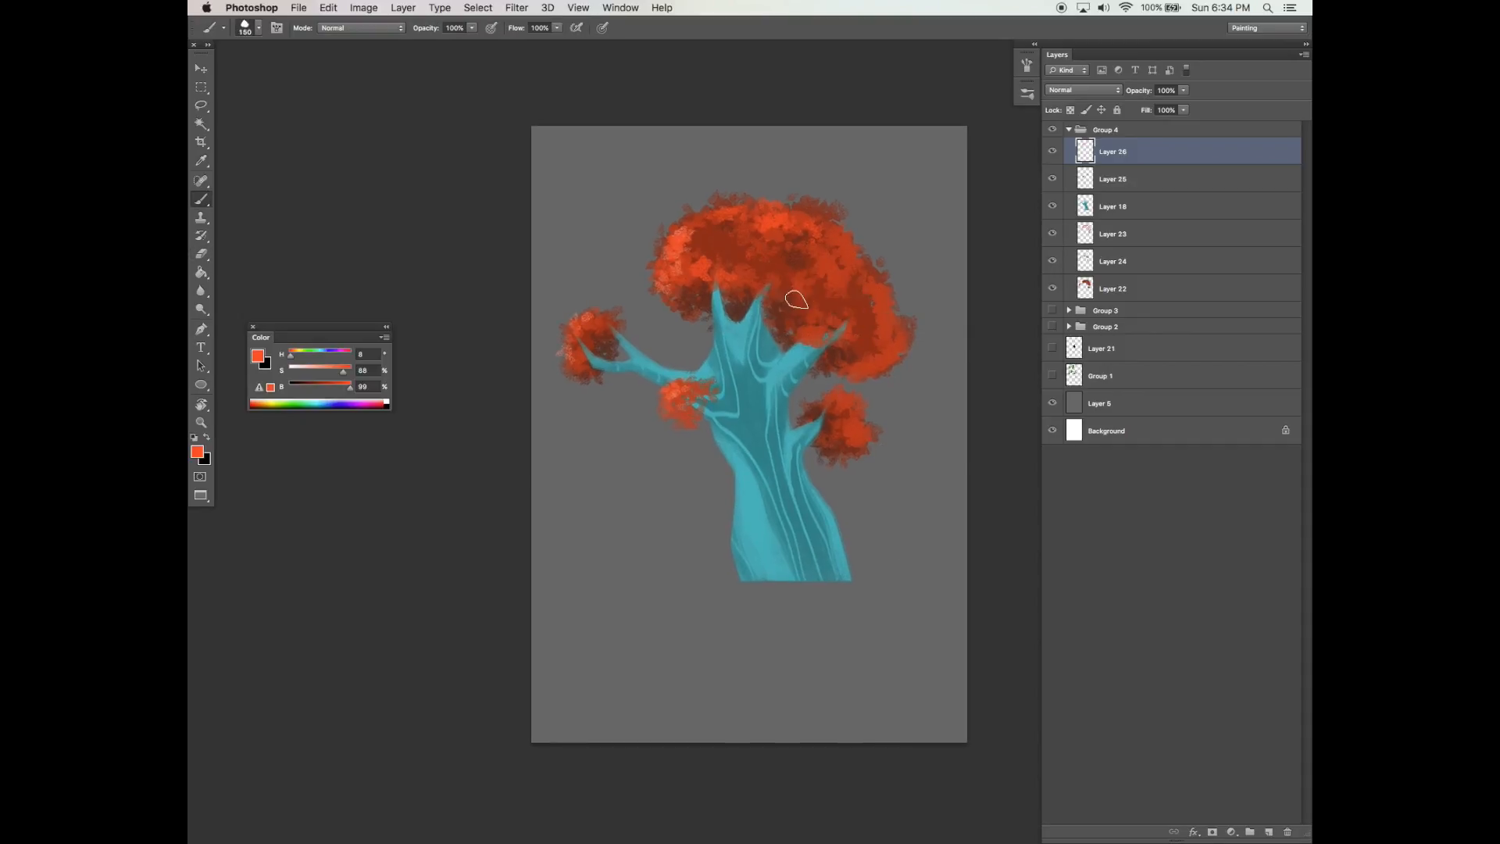
Load the trunk layer's outline as a selection and add a new layer directly above the trunk.
scroll(875, 525, down, 1)
click(1085, 206)
super+click(1086, 206)
click(1269, 831)
Choose a grainy texture tip for the brush's Dual Brush setting and enlarge its size.
click(1028, 72)
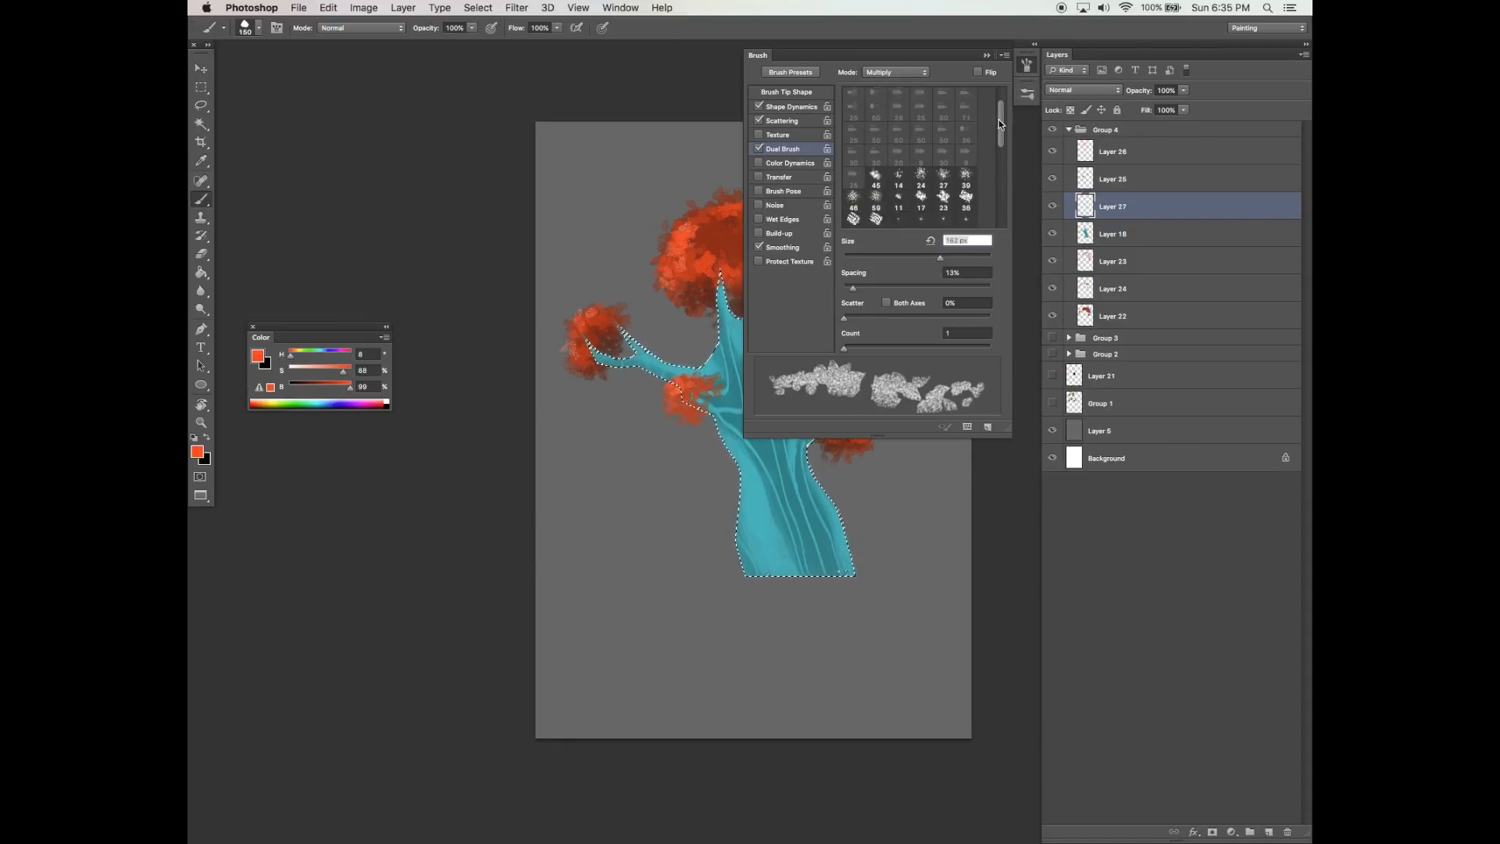
click(758, 121)
click(759, 121)
click(759, 148)
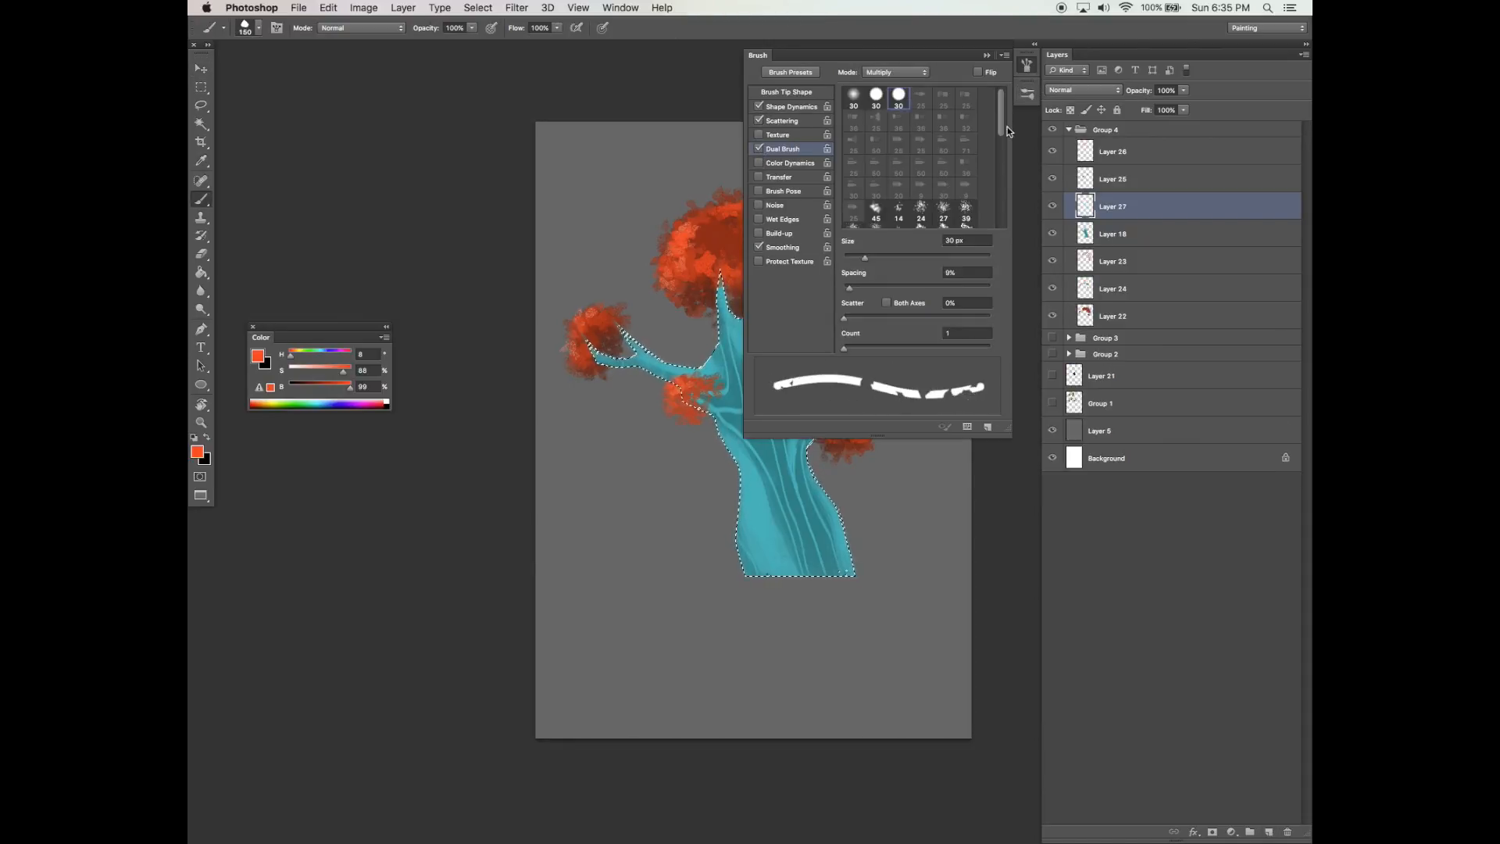
scroll(999, 145, down, 3)
drag(999, 153, 999, 186)
click(854, 167)
drag(918, 257, 945, 256)
Turn off Shape Dynamics and Scattering, and replace the leaf tip with an enlarged hard round brush tip.
click(759, 106)
click(760, 120)
click(786, 92)
scroll(1005, 96, up, 5)
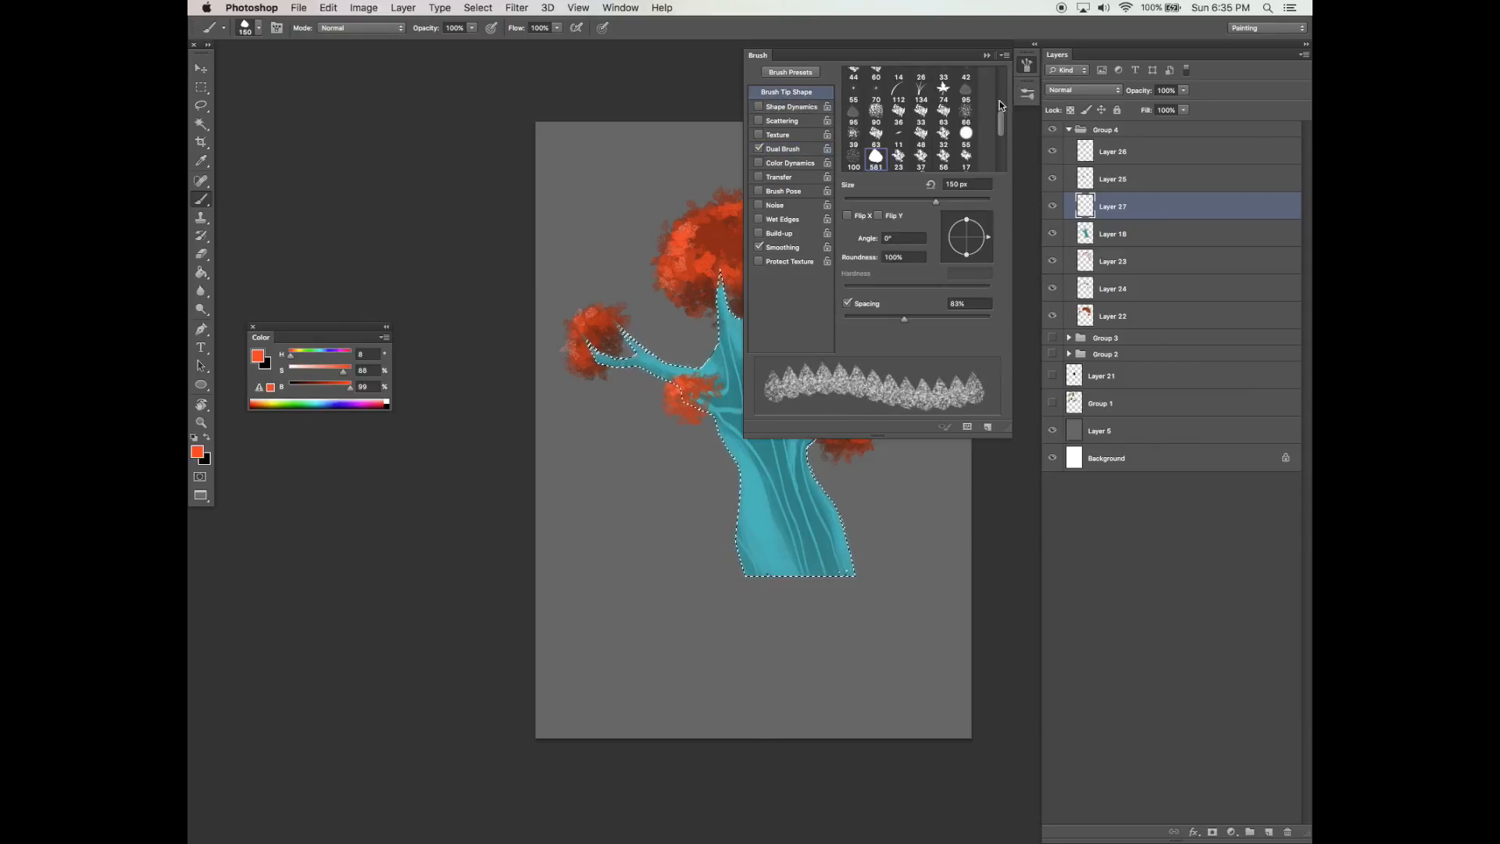
click(898, 74)
drag(865, 202, 908, 200)
click(1026, 65)
Set the new layer to Multiply and try black speckled shading between the upper branches with the selection edges hidden.
key(super+h)
drag(304, 392, 288, 390)
click(1085, 91)
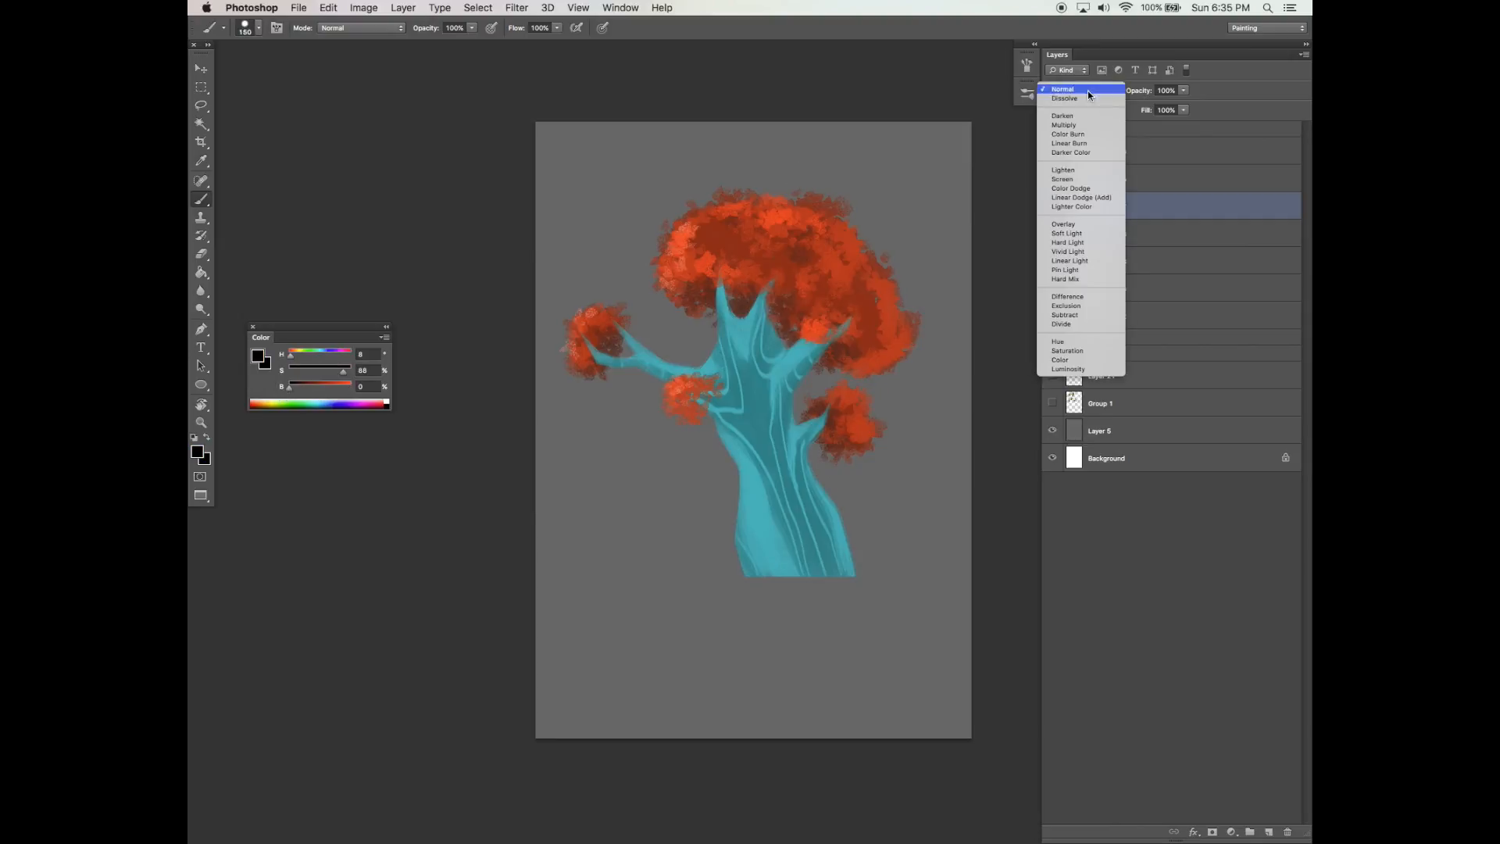
click(1074, 125)
key(bracketright)
key(bracketright)
drag(741, 300, 764, 250)
Refine the dual brush texture, set the brush to 63% opacity and 70% flow, and shade between the upper branches again.
click(1027, 65)
click(933, 206)
click(789, 148)
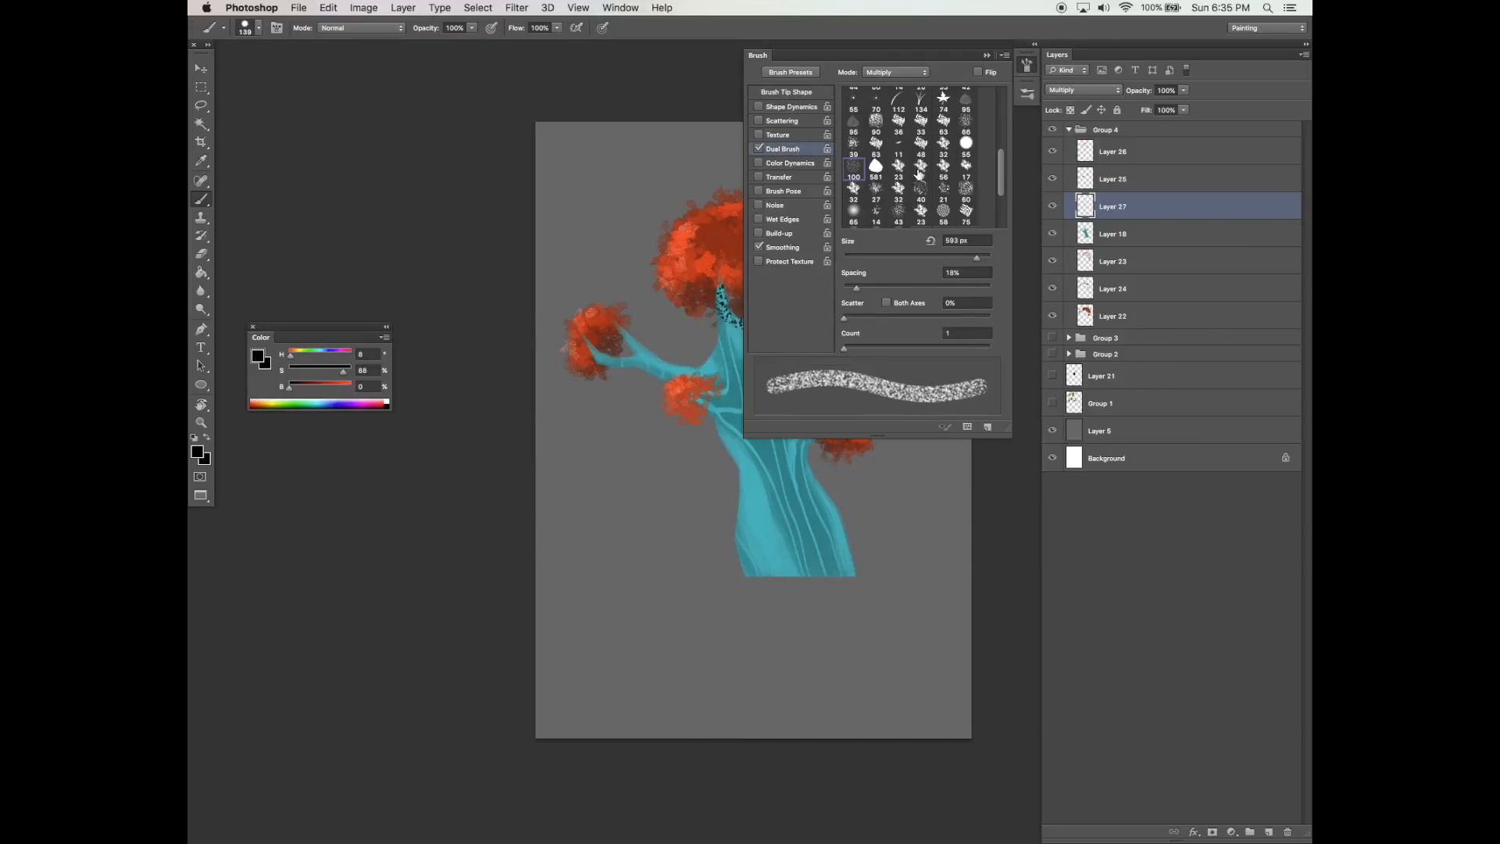
click(880, 159)
click(987, 56)
click(471, 29)
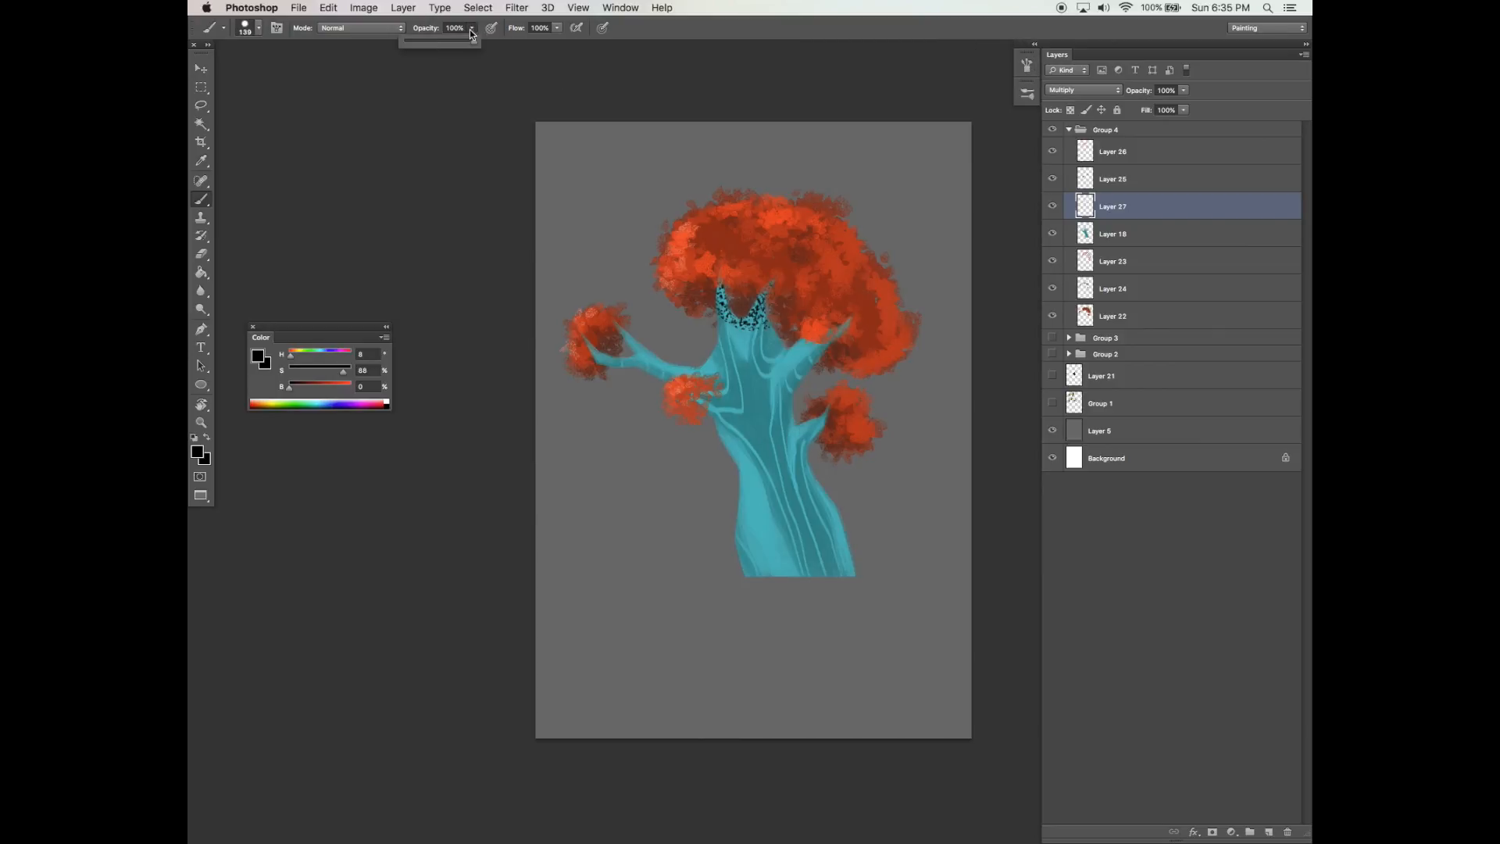
click(557, 28)
key(super+d)
mouse_move(732, 290)
mouse_down()
mouse_move(744, 322)
mouse_move(730, 288)
mouse_move(755, 269)
mouse_move(722, 290)
mouse_up()
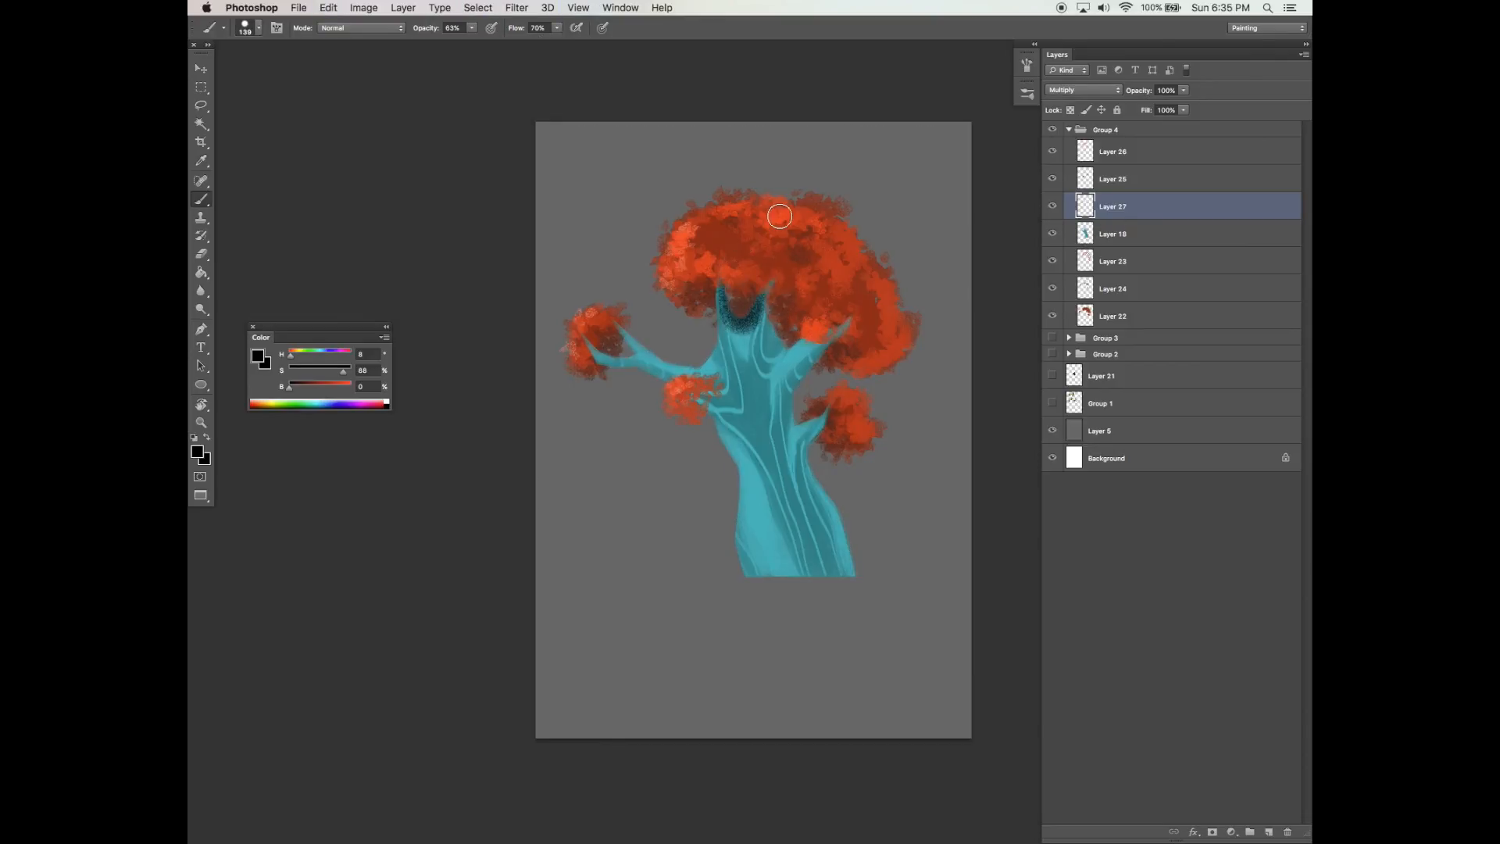
Lower the shading layer's opacity to 57% and erase excess shadow around the upper branches.
drag(1158, 109, 1154, 105)
key(e)
drag(726, 295, 720, 340)
Reduce the brush size and paint shadows along the left branch and beside the lower left stub, erasing the excess near the fork.
key(bracketleft)
key(bracketleft)
key(bracketleft)
key(bracketleft)
key(bracketleft)
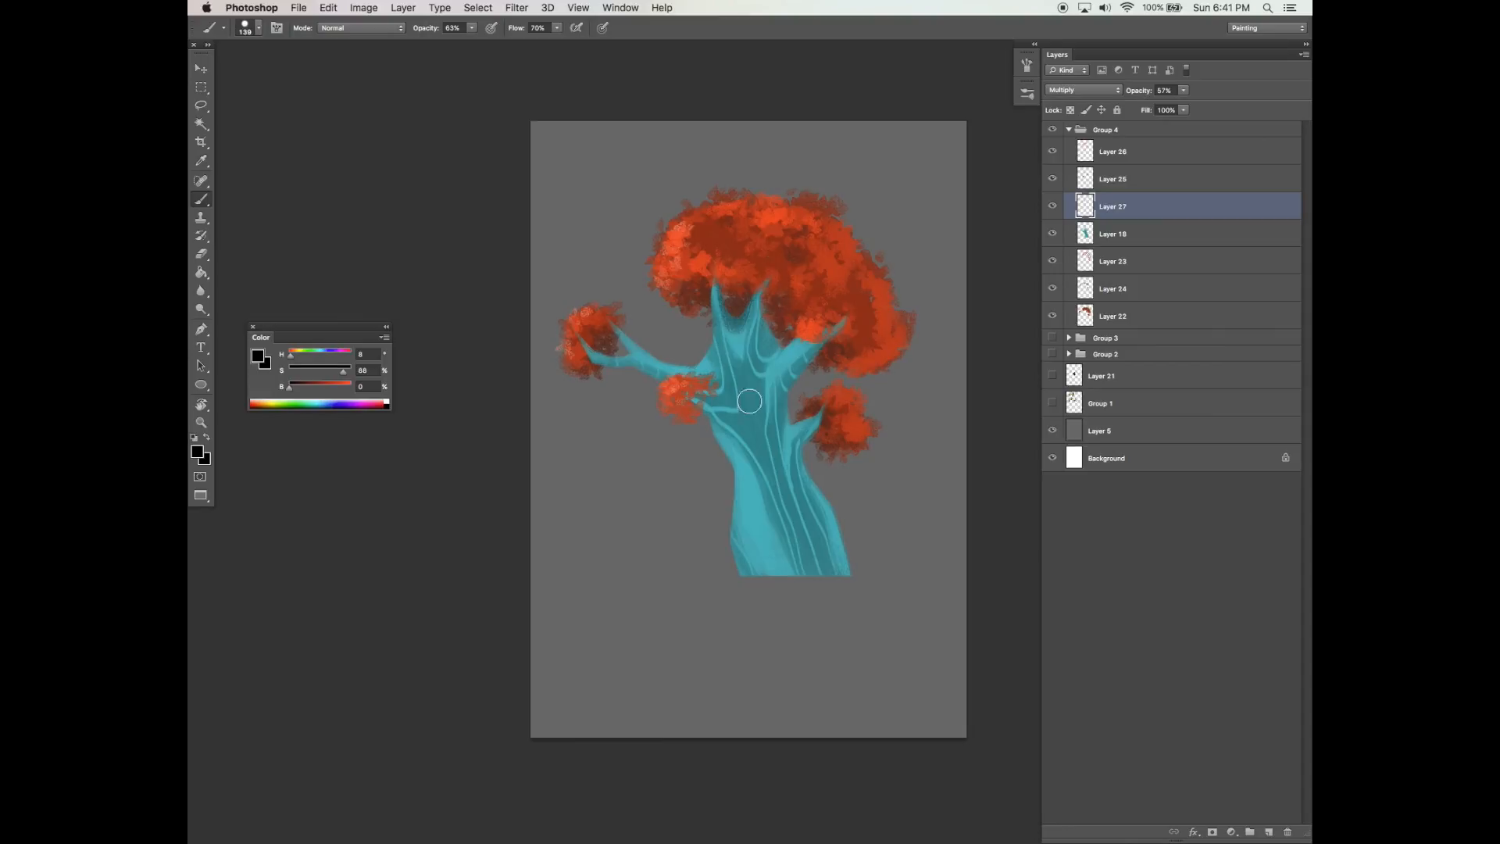
key(bracketleft)
key(bracketleft)
key(bracketleft)
key(e)
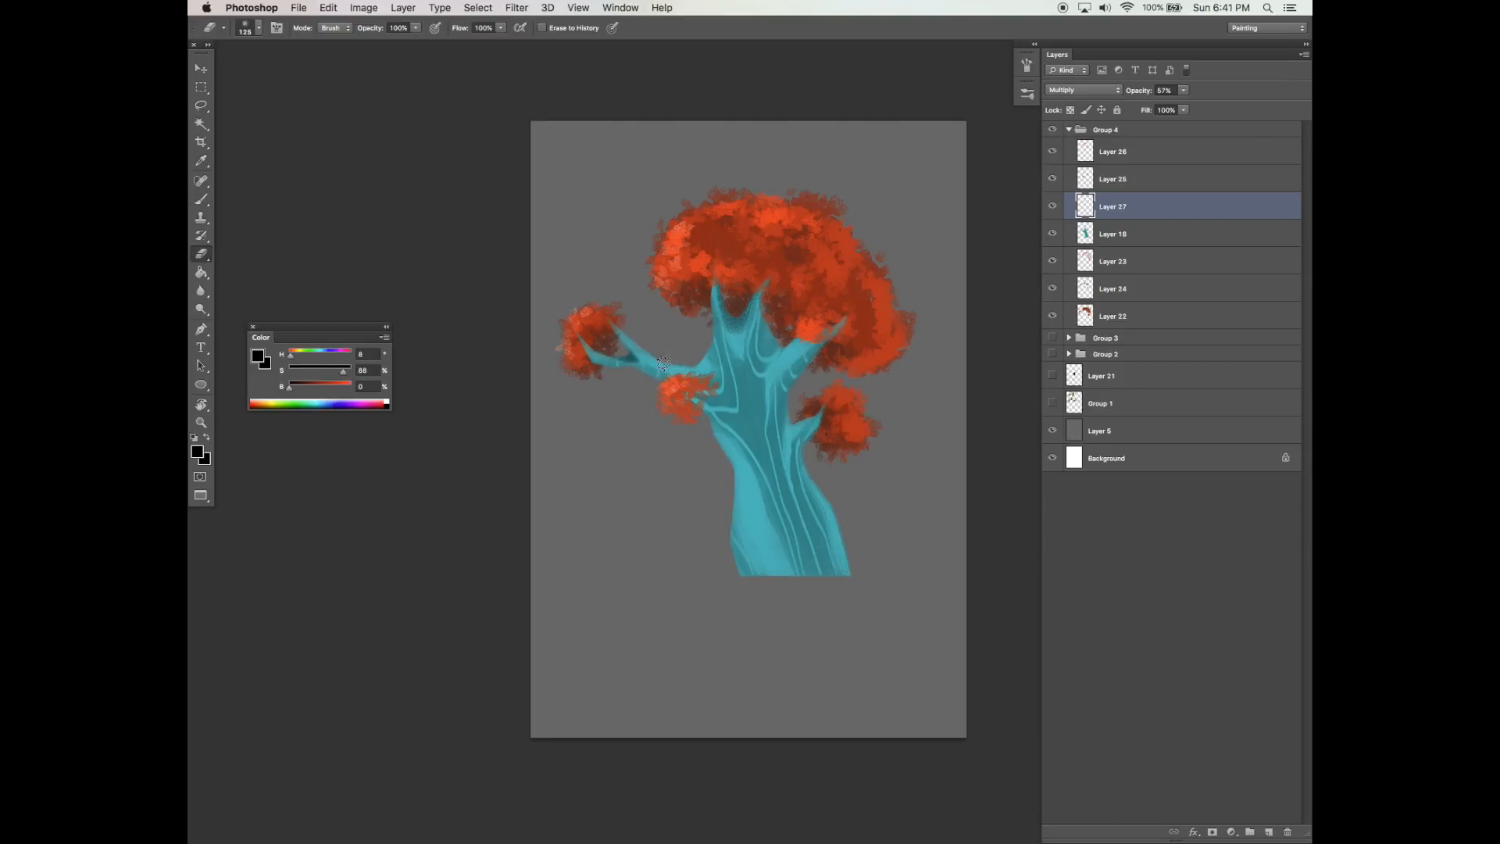
key(b)
key(e)
drag(640, 350, 617, 328)
key(b)
key(e)
key(b)
drag(621, 358, 707, 396)
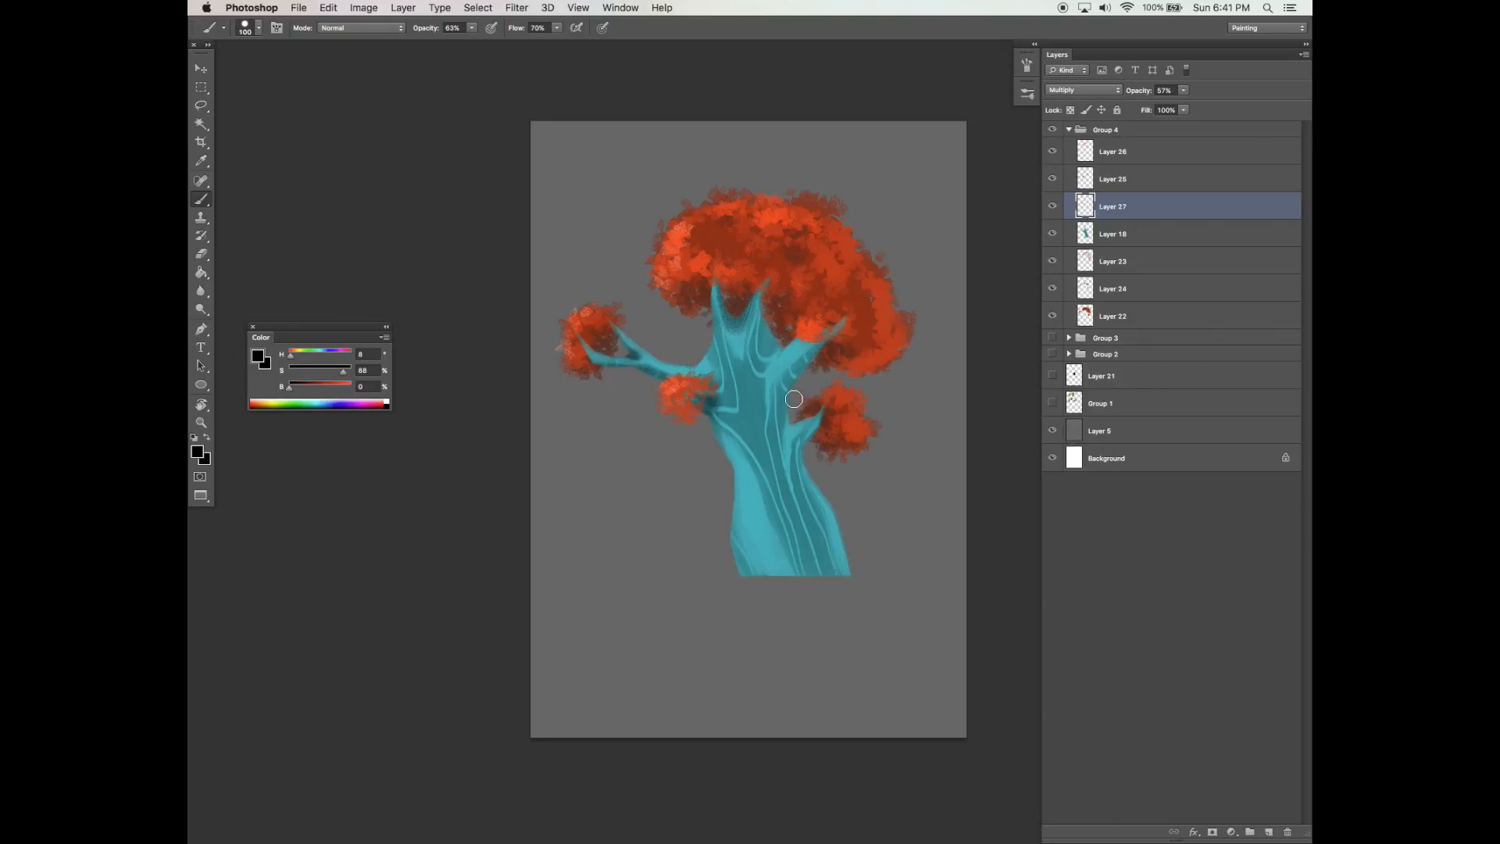
Paint grainy dark shading along the right branch, the trunk's right side and its lower left edge with a larger brush.
mouse_move(793, 336)
mouse_down()
mouse_move(776, 294)
mouse_move(789, 299)
mouse_move(765, 356)
mouse_move(795, 273)
mouse_move(763, 360)
mouse_move(772, 319)
mouse_move(766, 461)
mouse_move(772, 487)
mouse_move(778, 420)
mouse_move(793, 492)
mouse_move(789, 382)
mouse_move(806, 364)
mouse_move(772, 396)
mouse_move(856, 312)
mouse_move(786, 447)
mouse_move(791, 482)
mouse_move(817, 434)
mouse_move(798, 442)
mouse_move(841, 392)
mouse_move(779, 467)
mouse_move(793, 458)
mouse_move(812, 488)
mouse_move(814, 561)
mouse_move(776, 581)
mouse_move(807, 502)
mouse_move(826, 564)
mouse_move(725, 497)
mouse_move(778, 596)
mouse_up()
key(bracketleft)
key(bracketright)
key(bracketright)
drag(720, 485, 797, 598)
drag(872, 552, 863, 543)
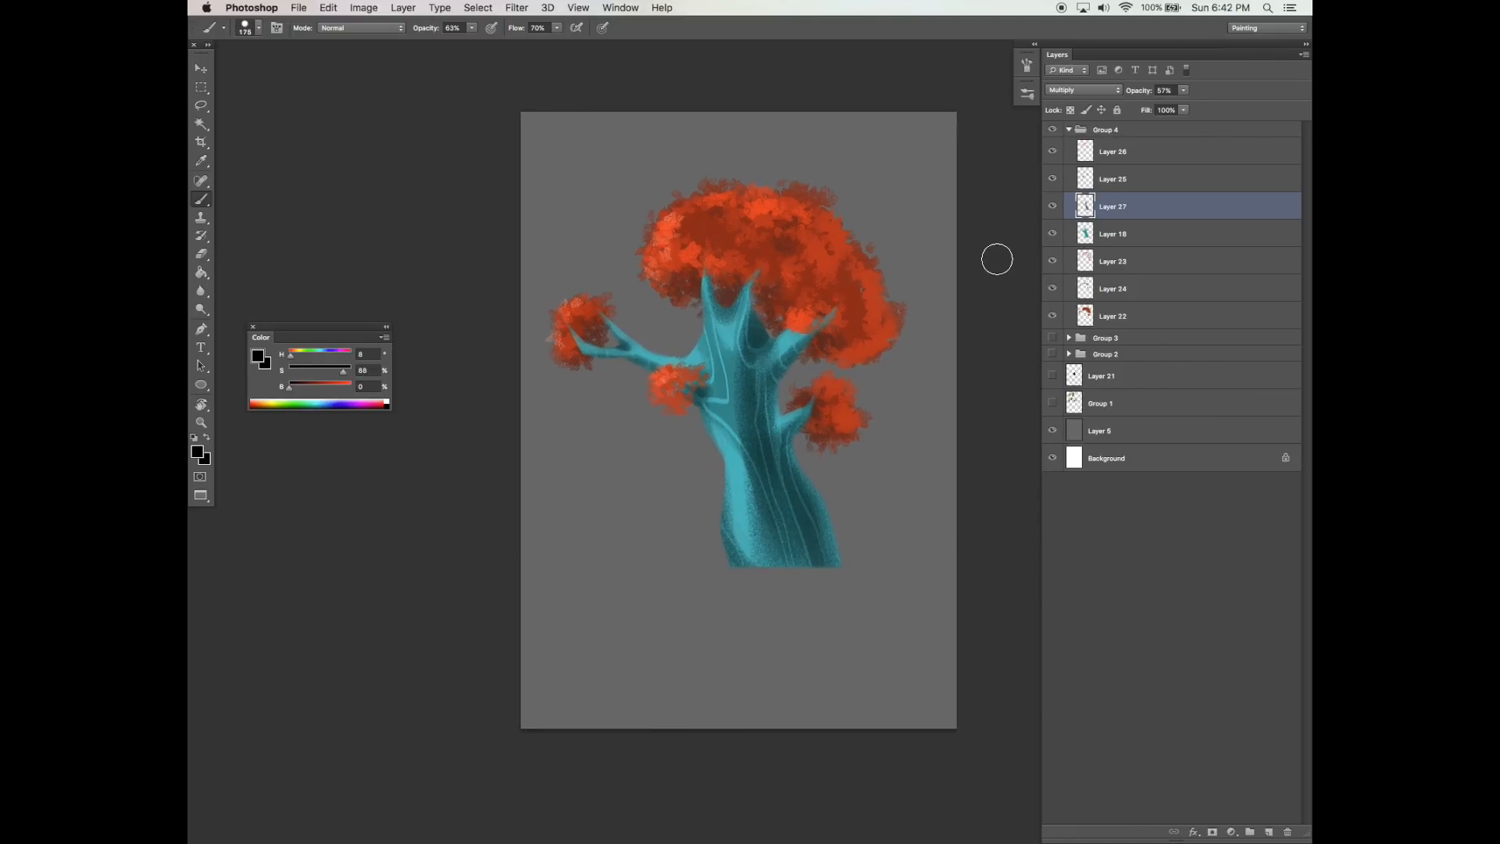
mouse_move(730, 368)
mouse_down()
mouse_move(736, 455)
mouse_move(704, 428)
mouse_move(750, 442)
mouse_move(716, 421)
mouse_move(758, 417)
mouse_up()
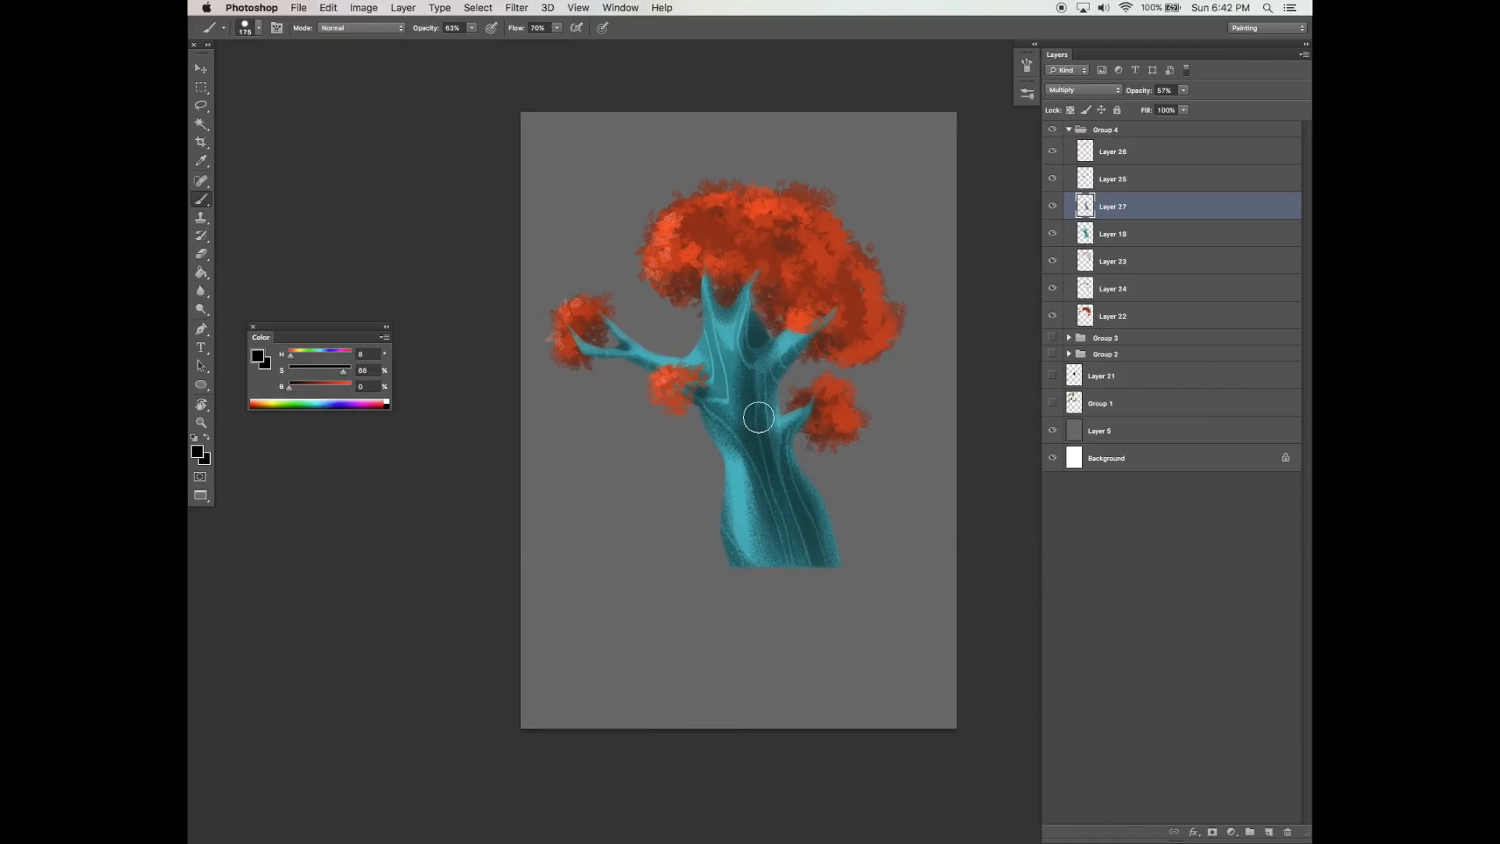
Try to erase some of the shading on the trunk beside the lower left stub.
key(e)
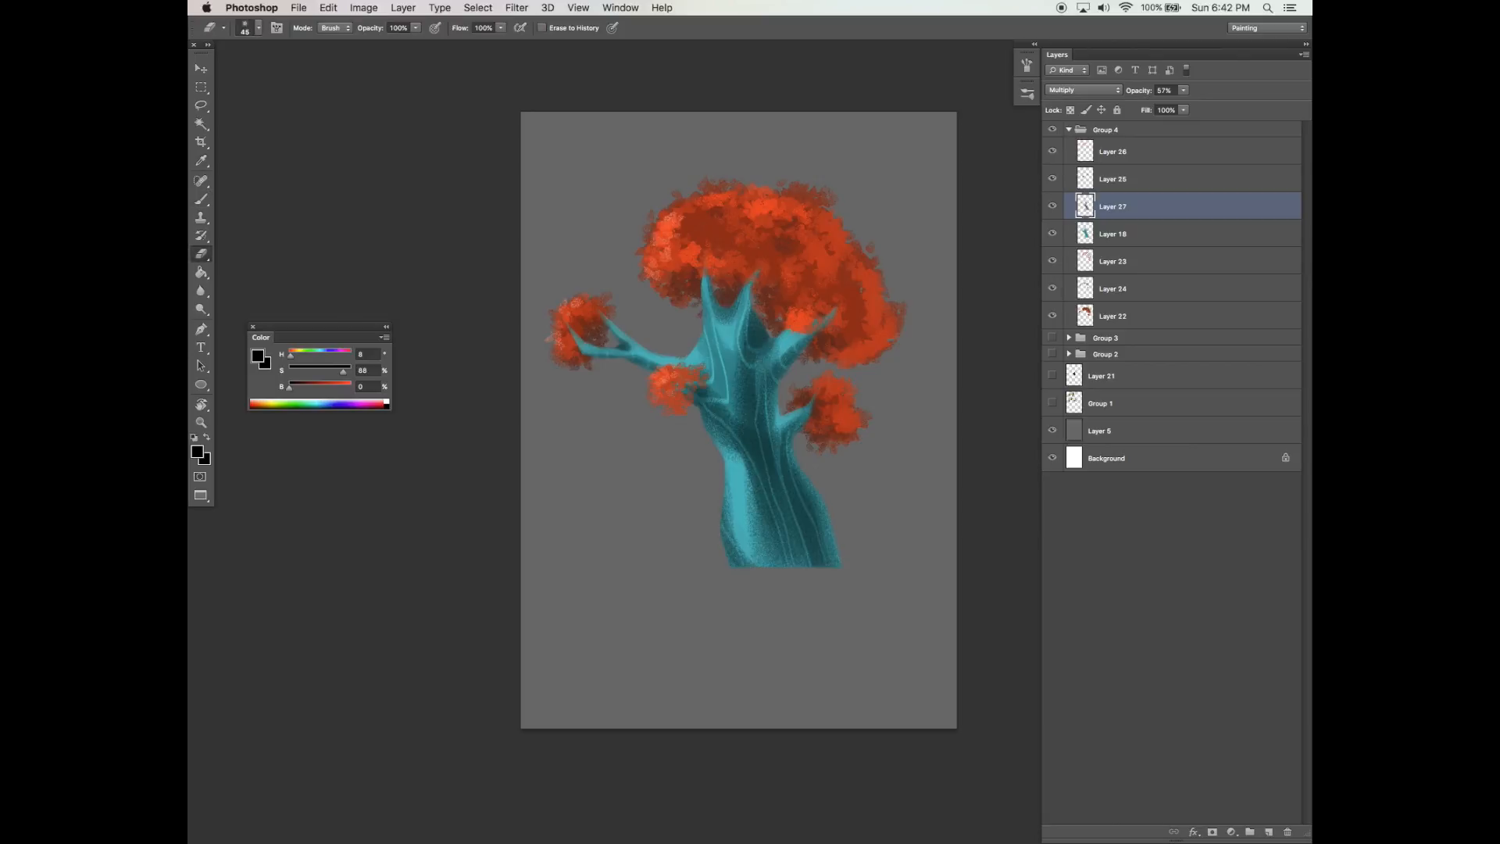
click(417, 28)
click(967, 81)
drag(717, 385, 730, 404)
key(super+z)
Shape the eraser as a 187 px soft round tip angled at -67° with 36% roundness.
scroll(848, 306, right, 3)
click(1027, 65)
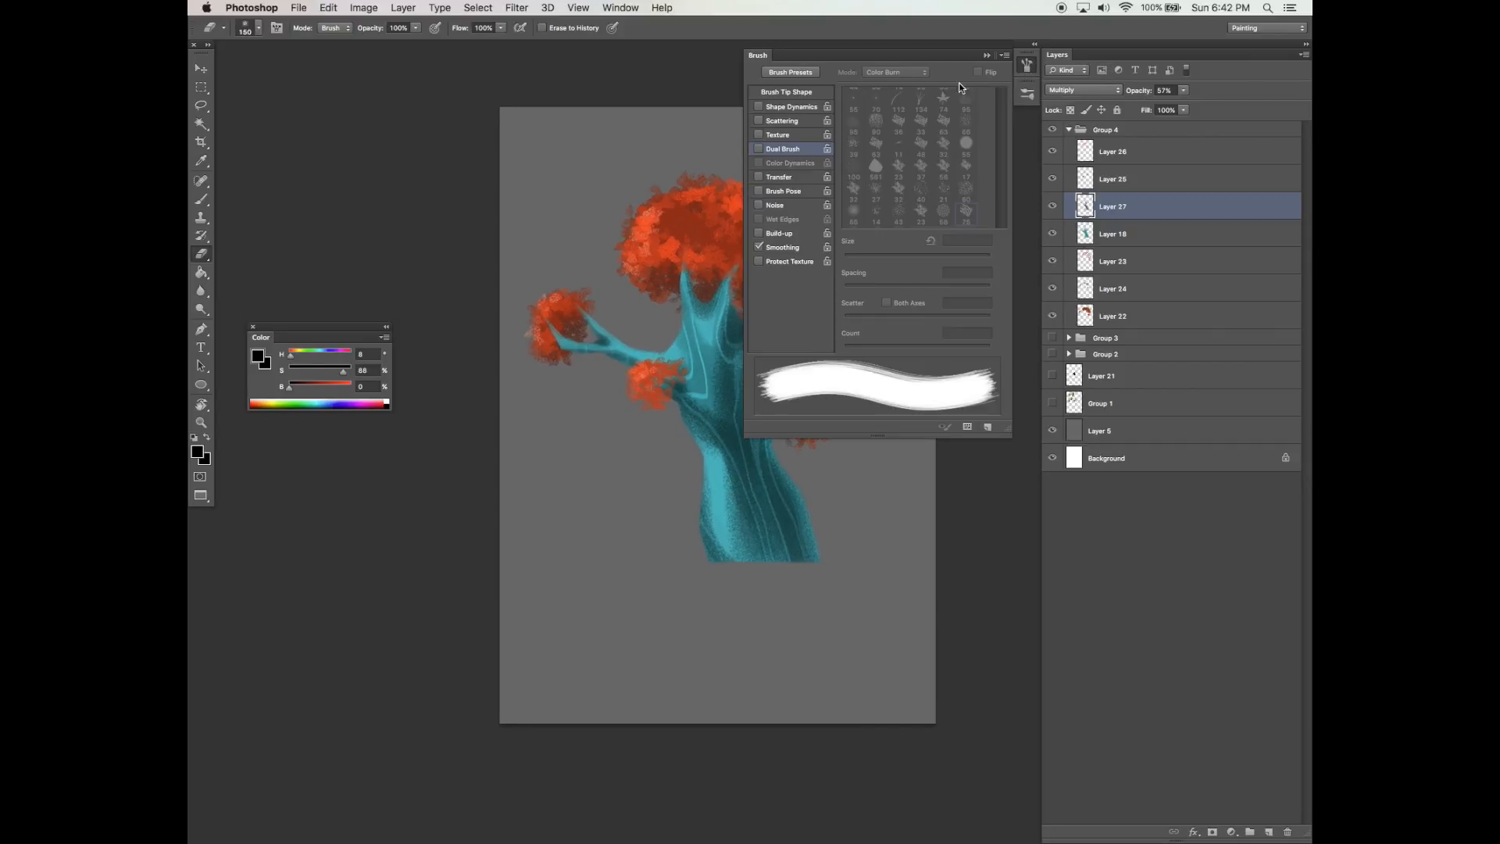
click(791, 93)
click(854, 77)
drag(967, 221, 975, 257)
click(948, 200)
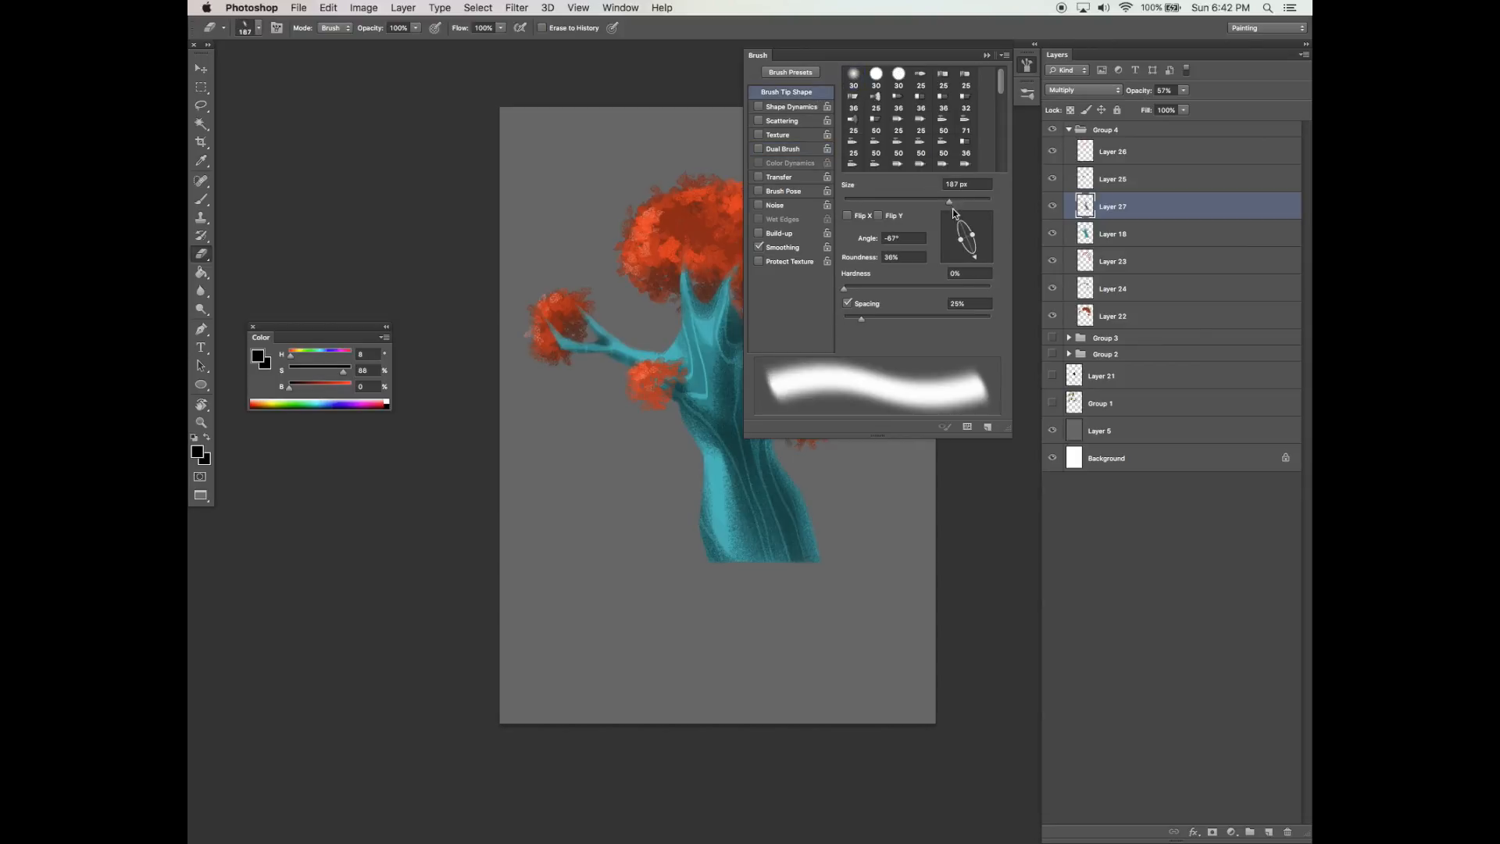
click(987, 56)
Set the eraser's opacity to 53% and lighten the shading near the left stub and along the trunk's right edge.
key(bracketright)
click(417, 29)
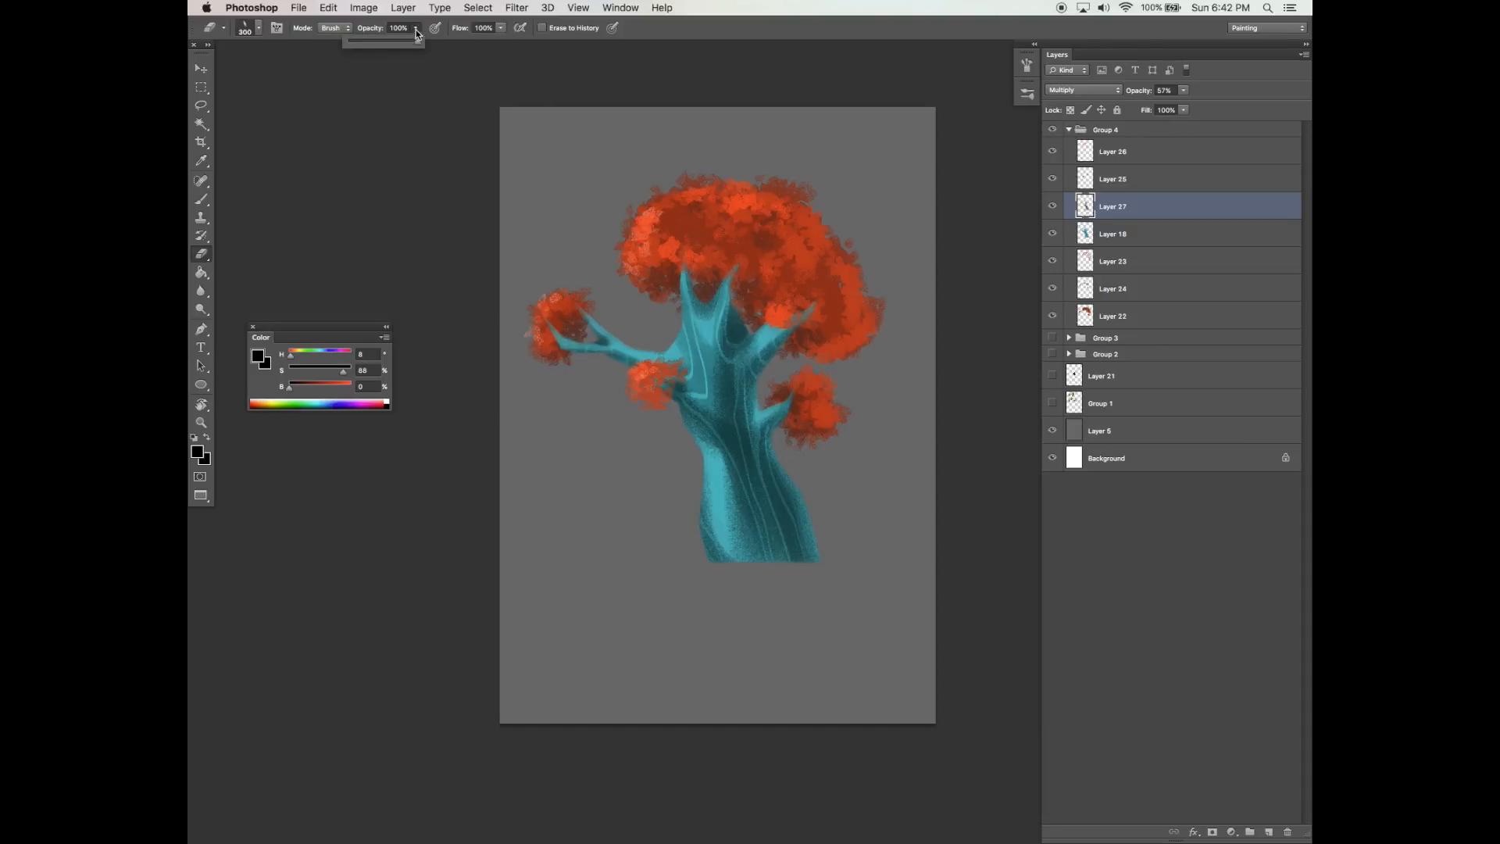
drag(386, 40, 386, 40)
drag(714, 400, 714, 375)
key(bracketleft)
drag(785, 438, 822, 595)
Enlarge the eraser and soften the shading down the trunk's left side and in the middle of the trunk.
key(bracketright)
key(bracketright)
key(bracketright)
key(bracketright)
key(bracketright)
mouse_move(698, 434)
mouse_down()
mouse_move(724, 481)
mouse_move(728, 516)
mouse_move(707, 453)
mouse_move(722, 573)
mouse_up()
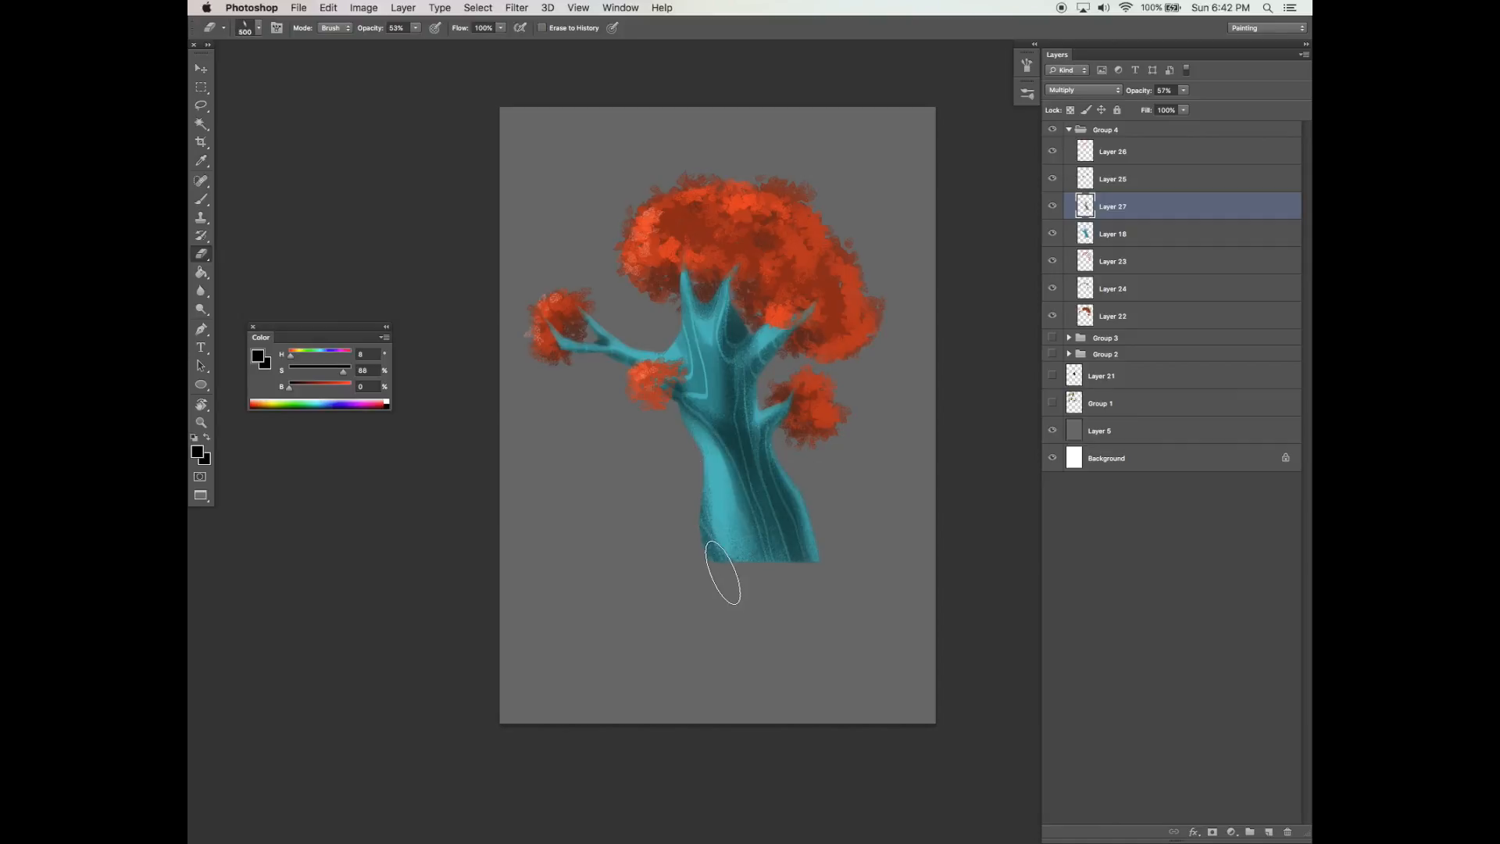
key(bracketright)
key(bracketright)
key(bracketright)
click(744, 438)
Check the whole tree against the white background by temporarily hiding Layer 5.
key(v)
key(super+minus)
click(1053, 431)
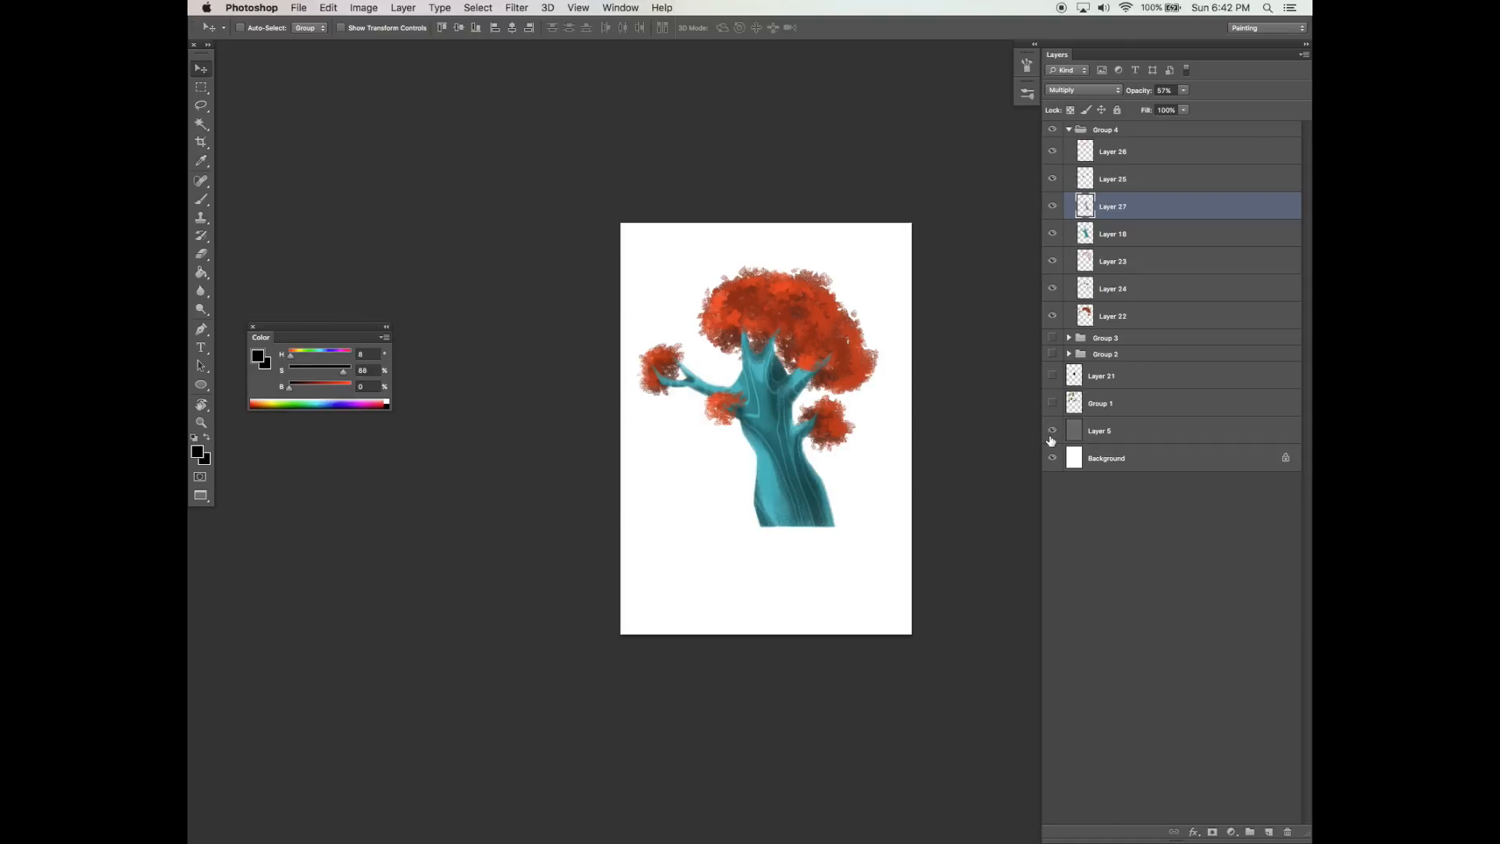
click(1051, 431)
key(super+plus)
Load the trunk outline as a selection, add a layer above the shading, and flatten the round brush tip into an angled ellipse.
key(b)
super+click(1085, 233)
click(1268, 832)
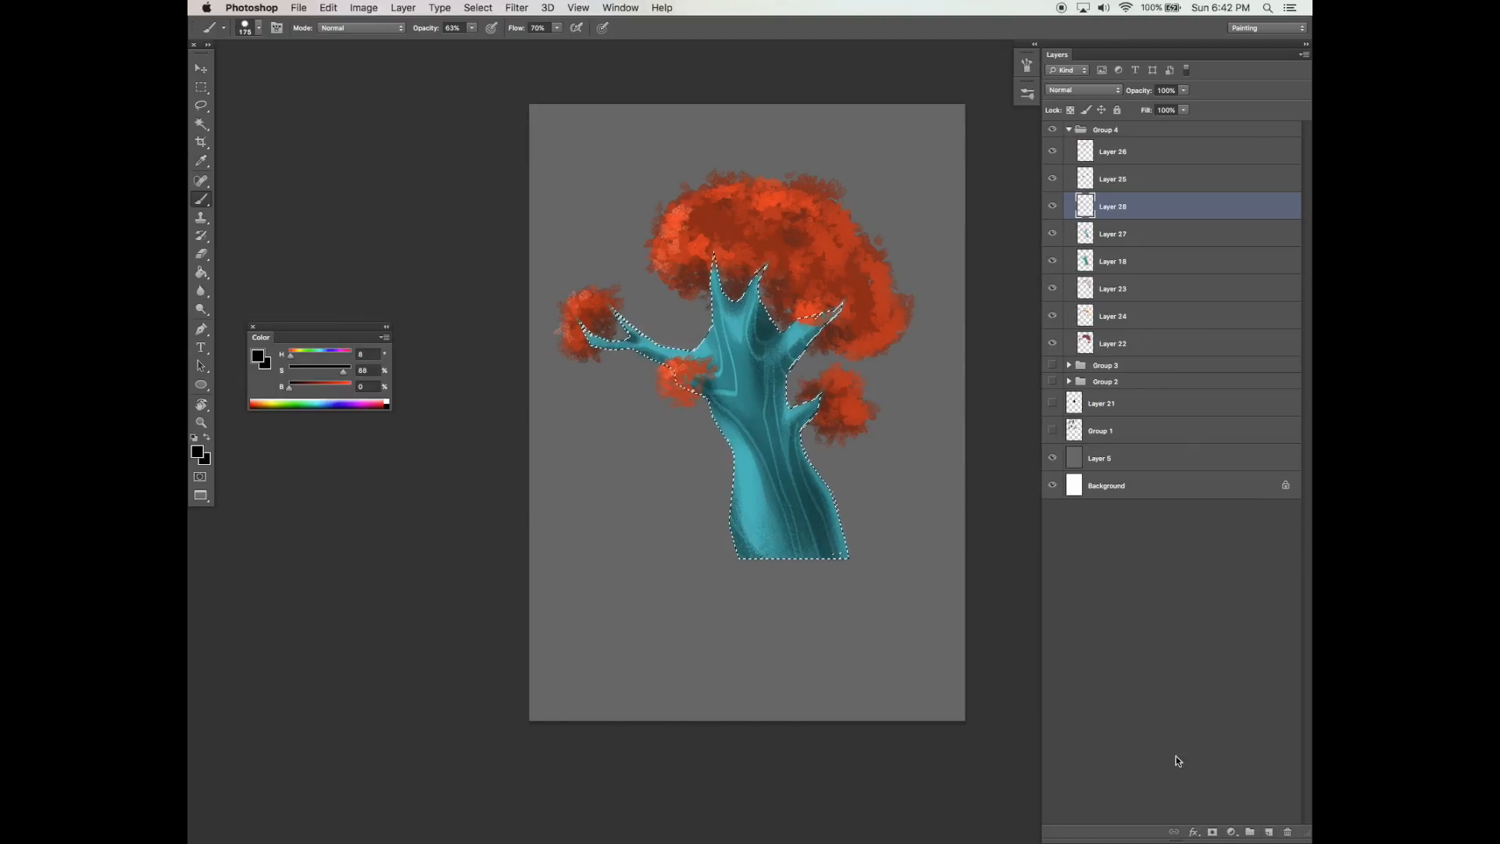
click(1026, 64)
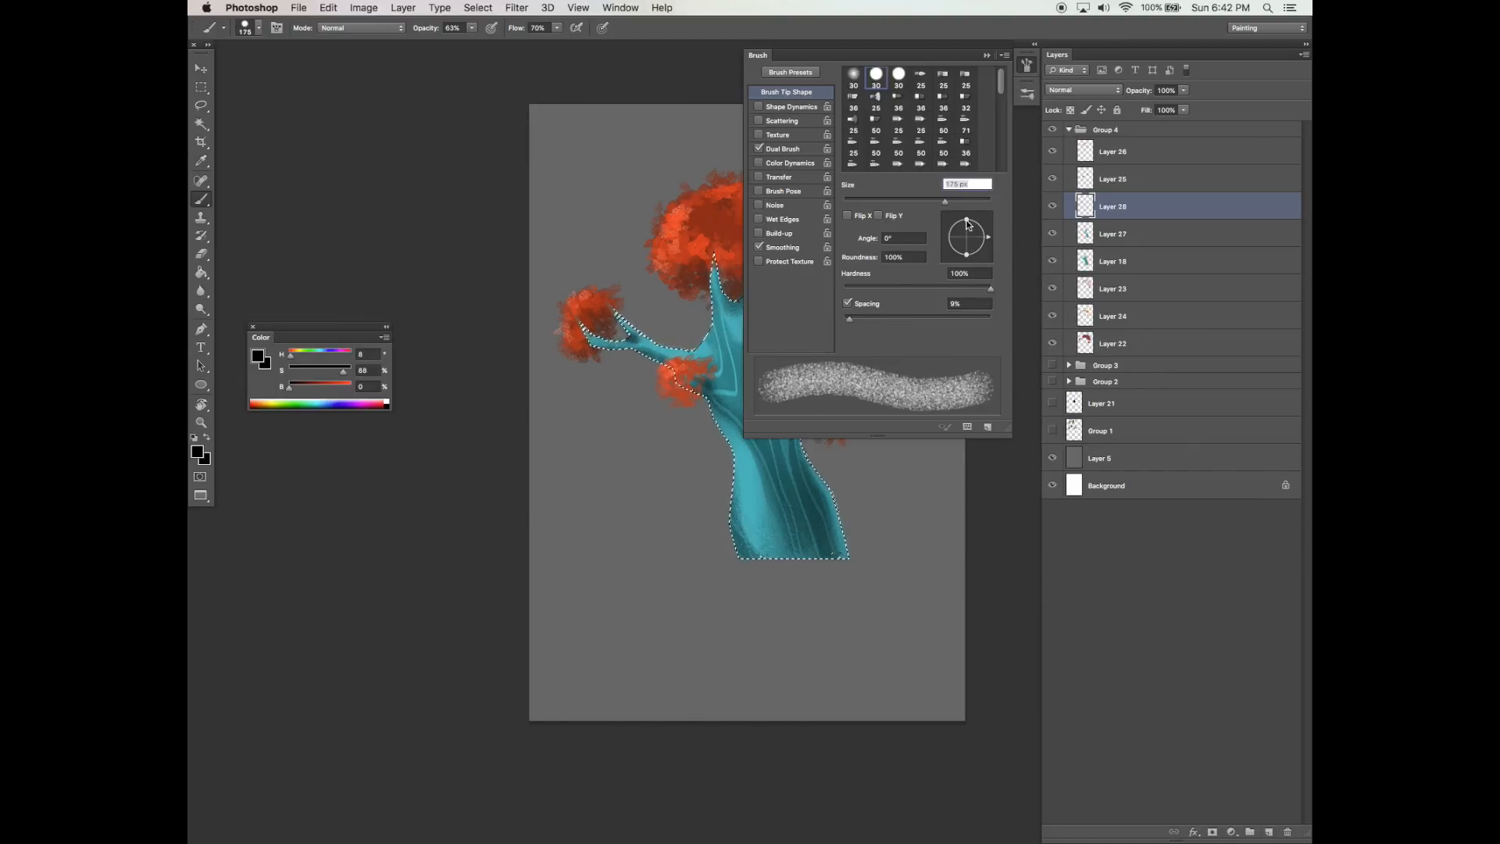
drag(966, 221, 978, 234)
click(1026, 65)
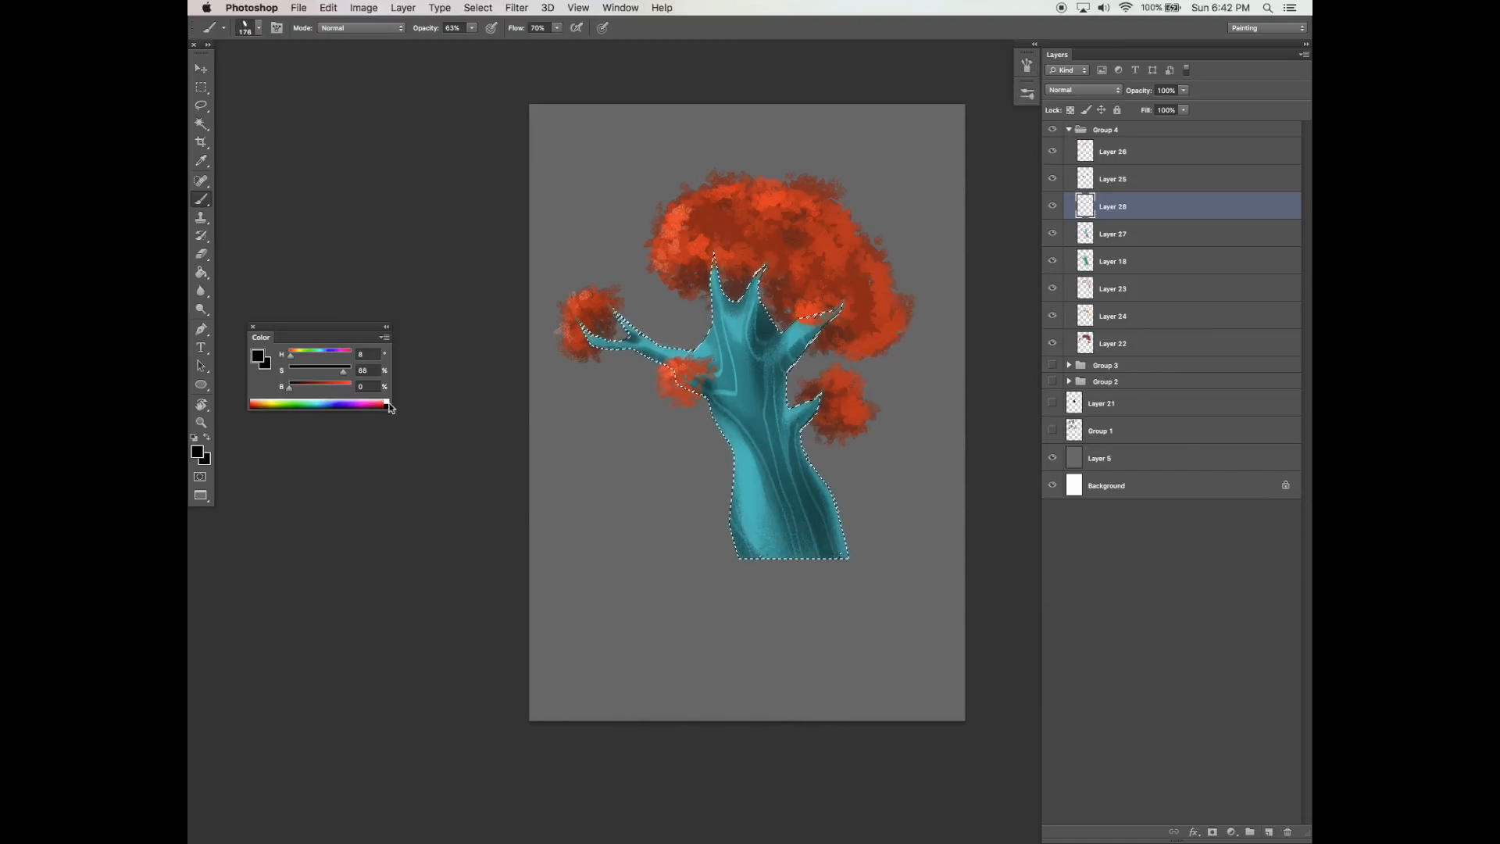
Set the new layer's blend mode to Overlay, hide the selection edges, and choose white as the paint colour.
click(1084, 90)
click(1061, 210)
key(super+h)
drag(748, 497, 786, 558)
click(388, 400)
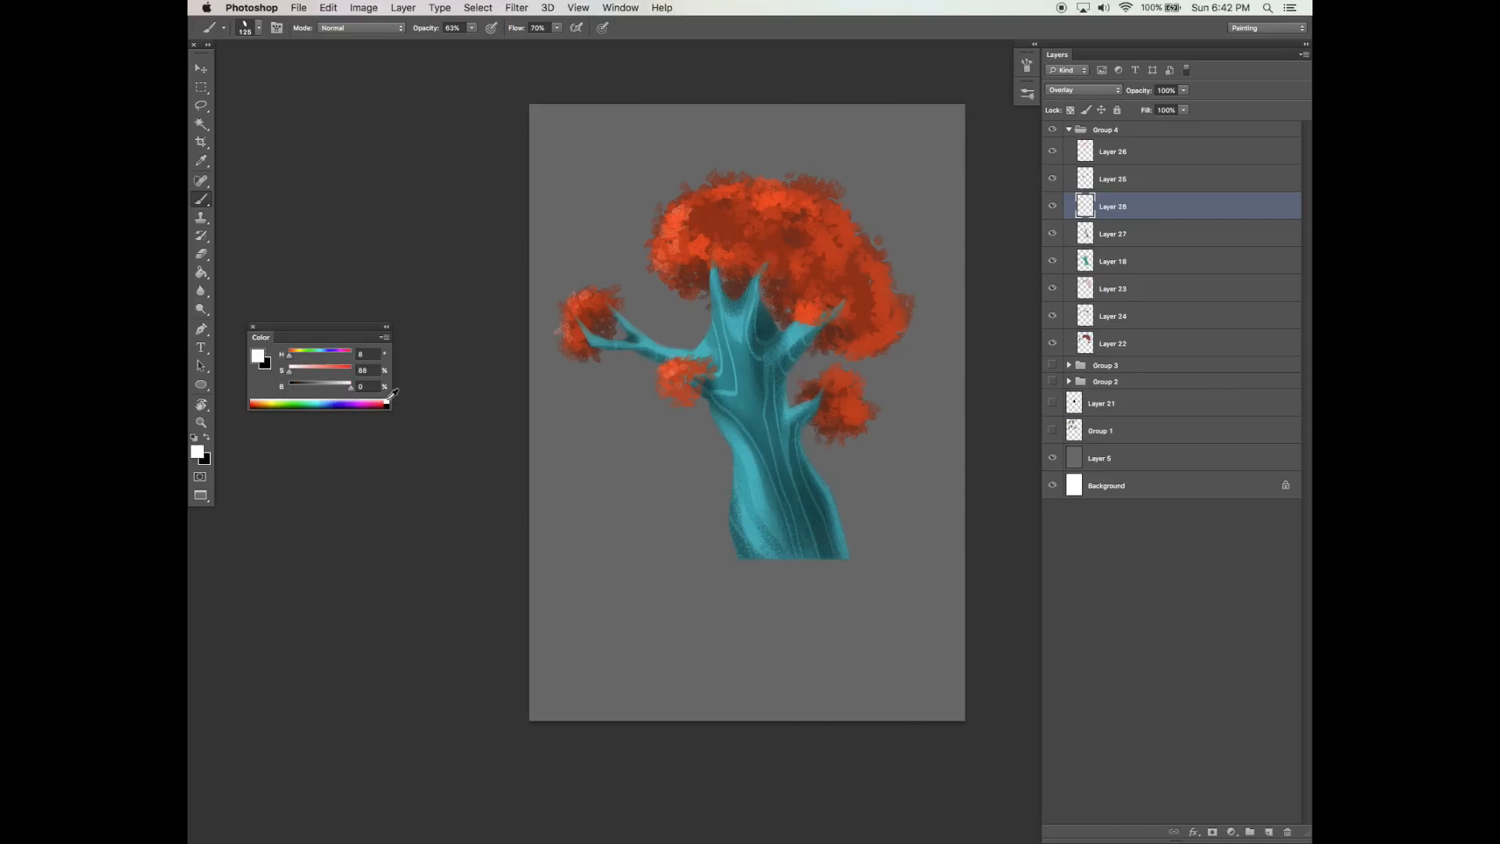
Undo the last stroke and paint white highlights down the trunk's lower left side.
key(super+z)
drag(742, 466, 803, 580)
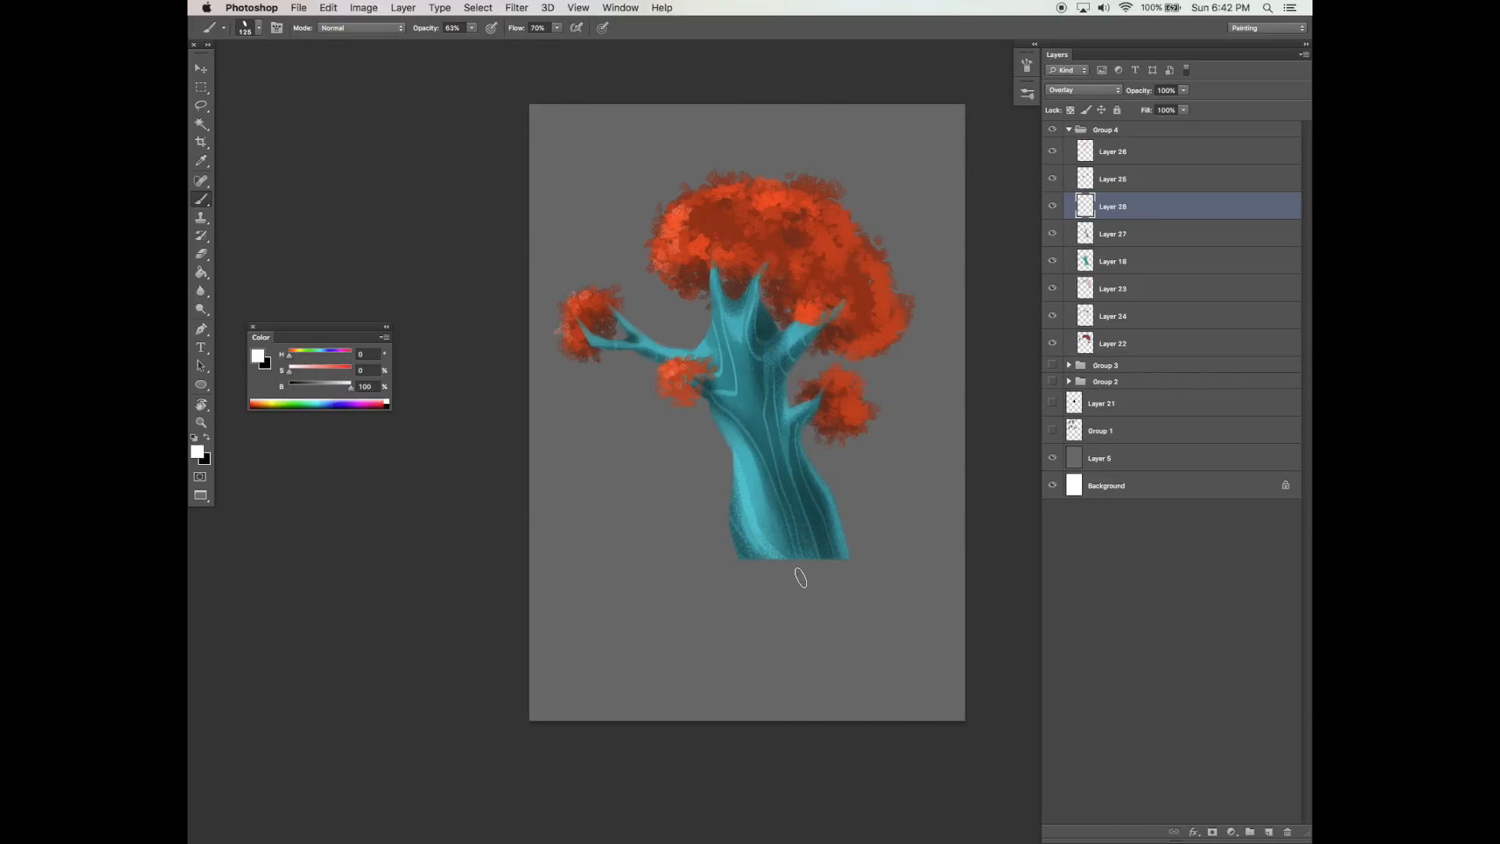
mouse_move(725, 437)
mouse_down()
mouse_move(747, 503)
mouse_move(797, 570)
mouse_move(722, 436)
mouse_move(750, 513)
mouse_move(792, 567)
mouse_up()
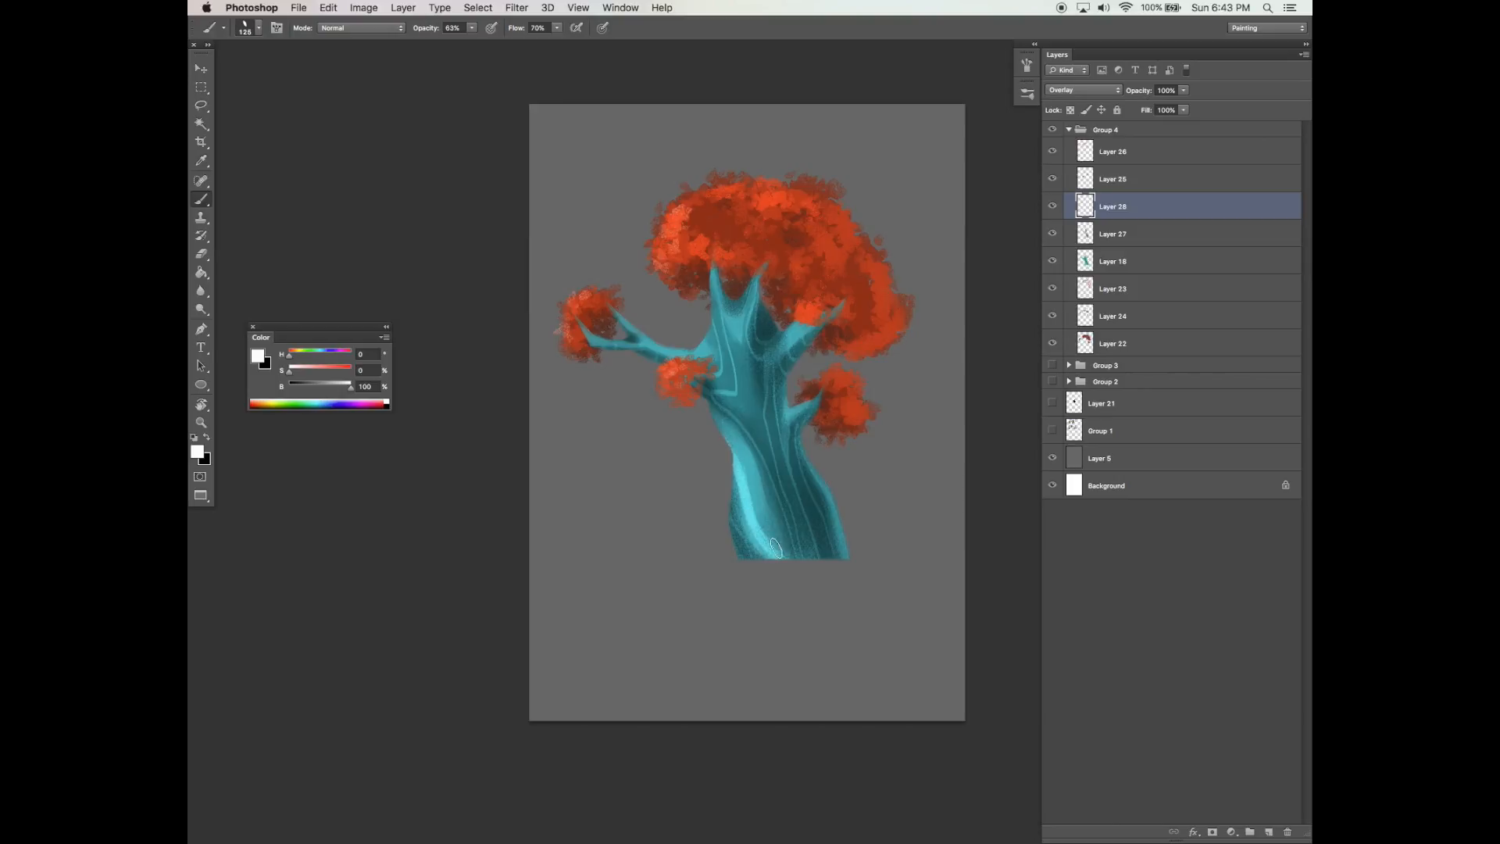
Give the eraser the 59 px spatter tip and break up the highlight down the trunk's lower left side.
key(e)
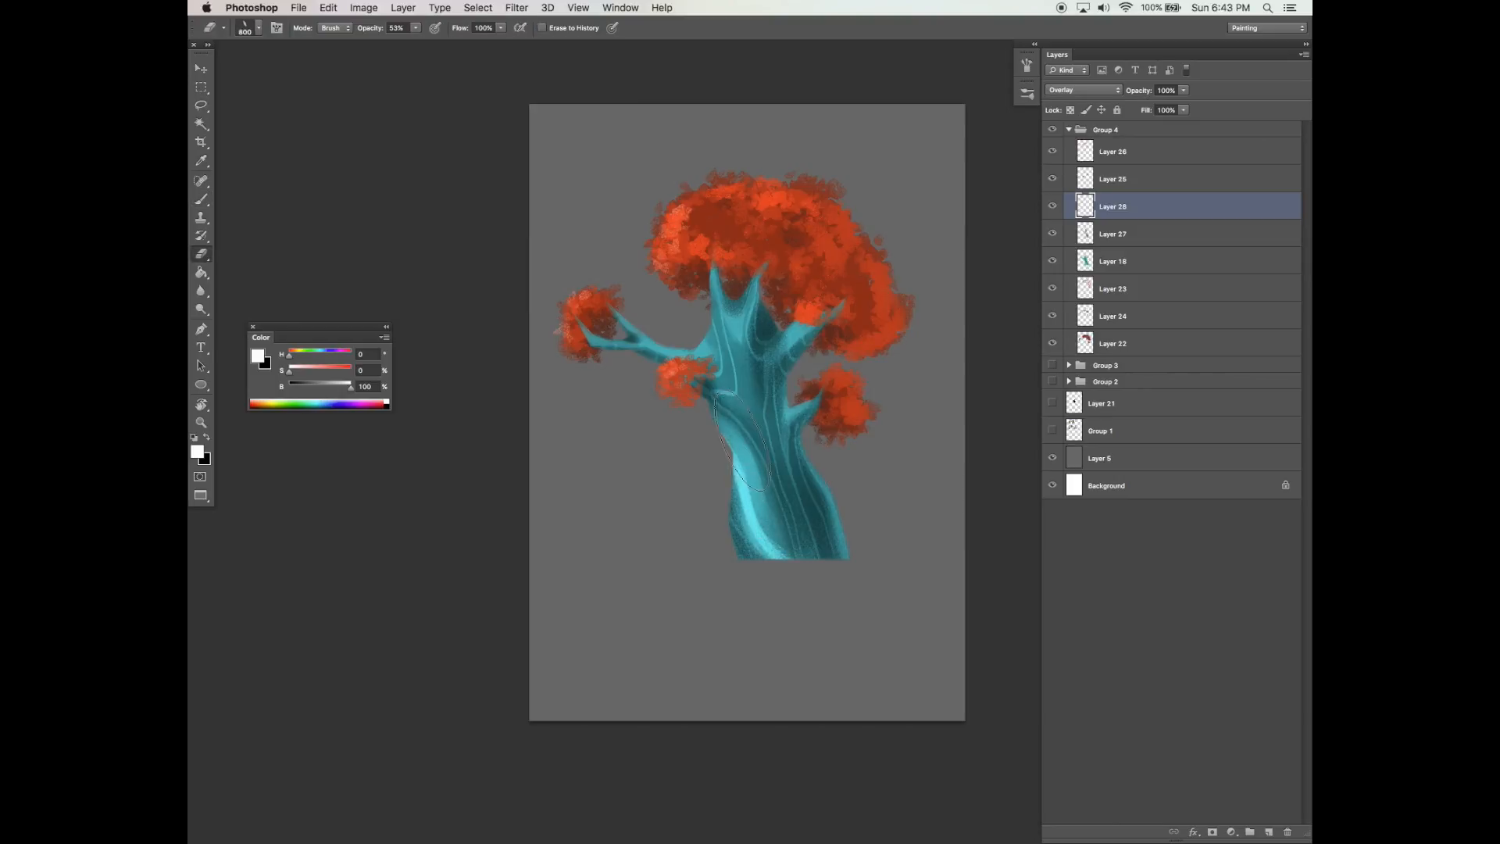
click(1026, 65)
click(1027, 93)
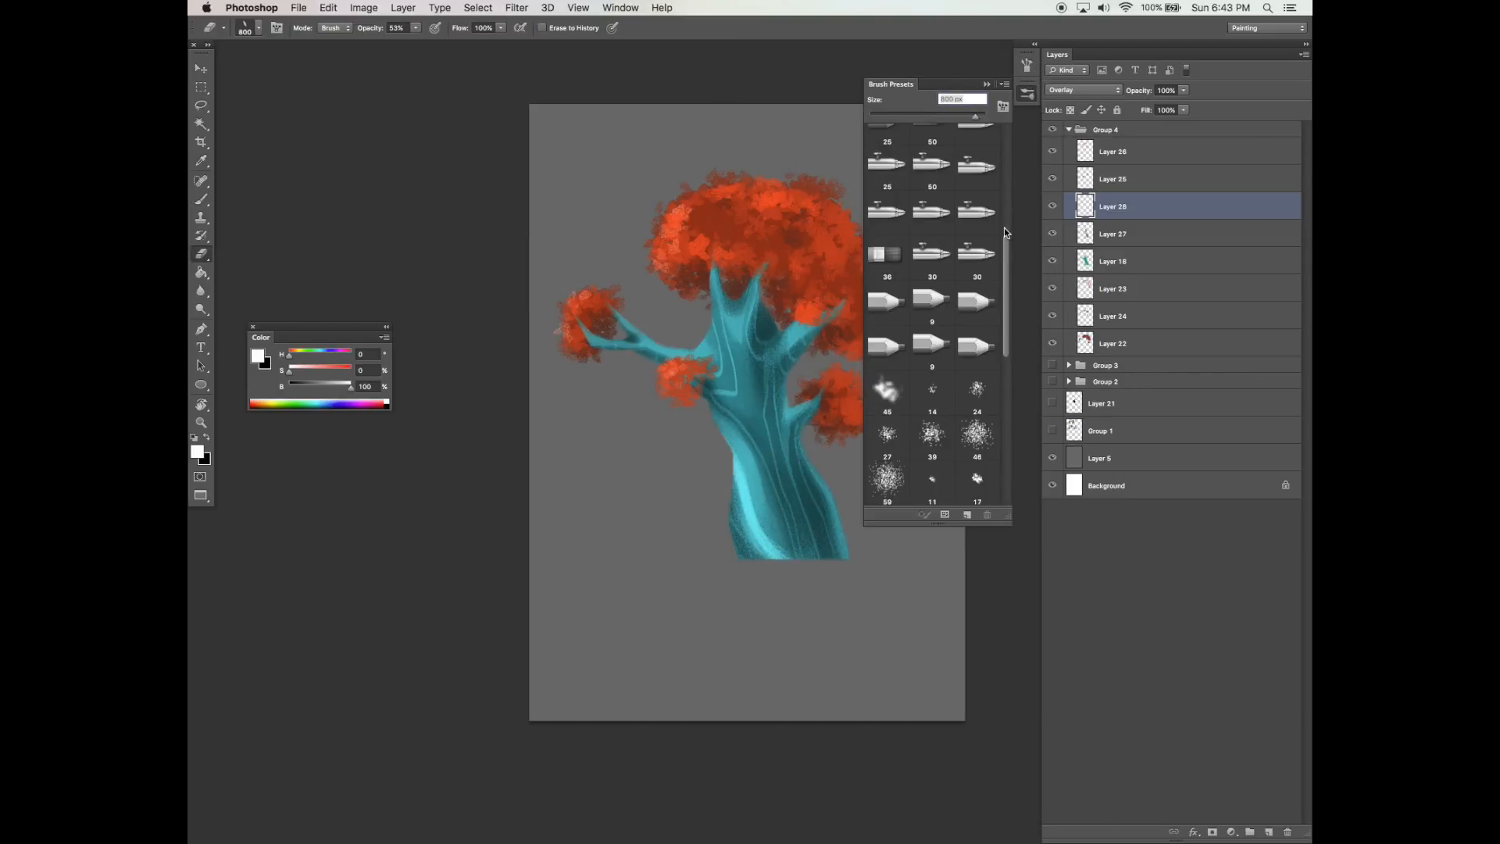
click(889, 476)
click(989, 86)
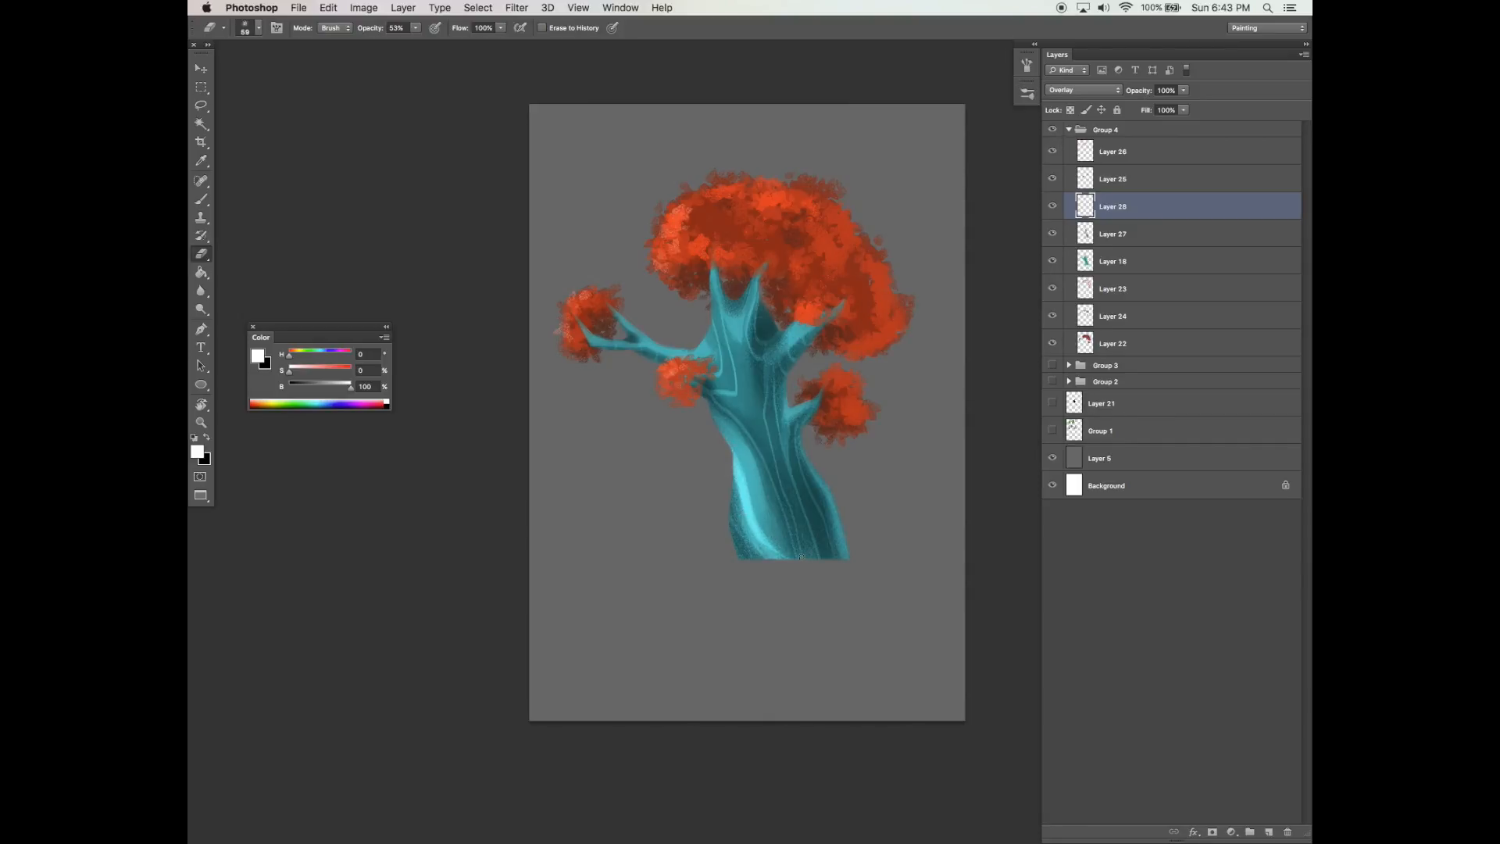
drag(751, 461, 787, 553)
Paint further white highlights along the trunk's left edge below the lower left branch stub, undoing the stroke that runs too far.
key(b)
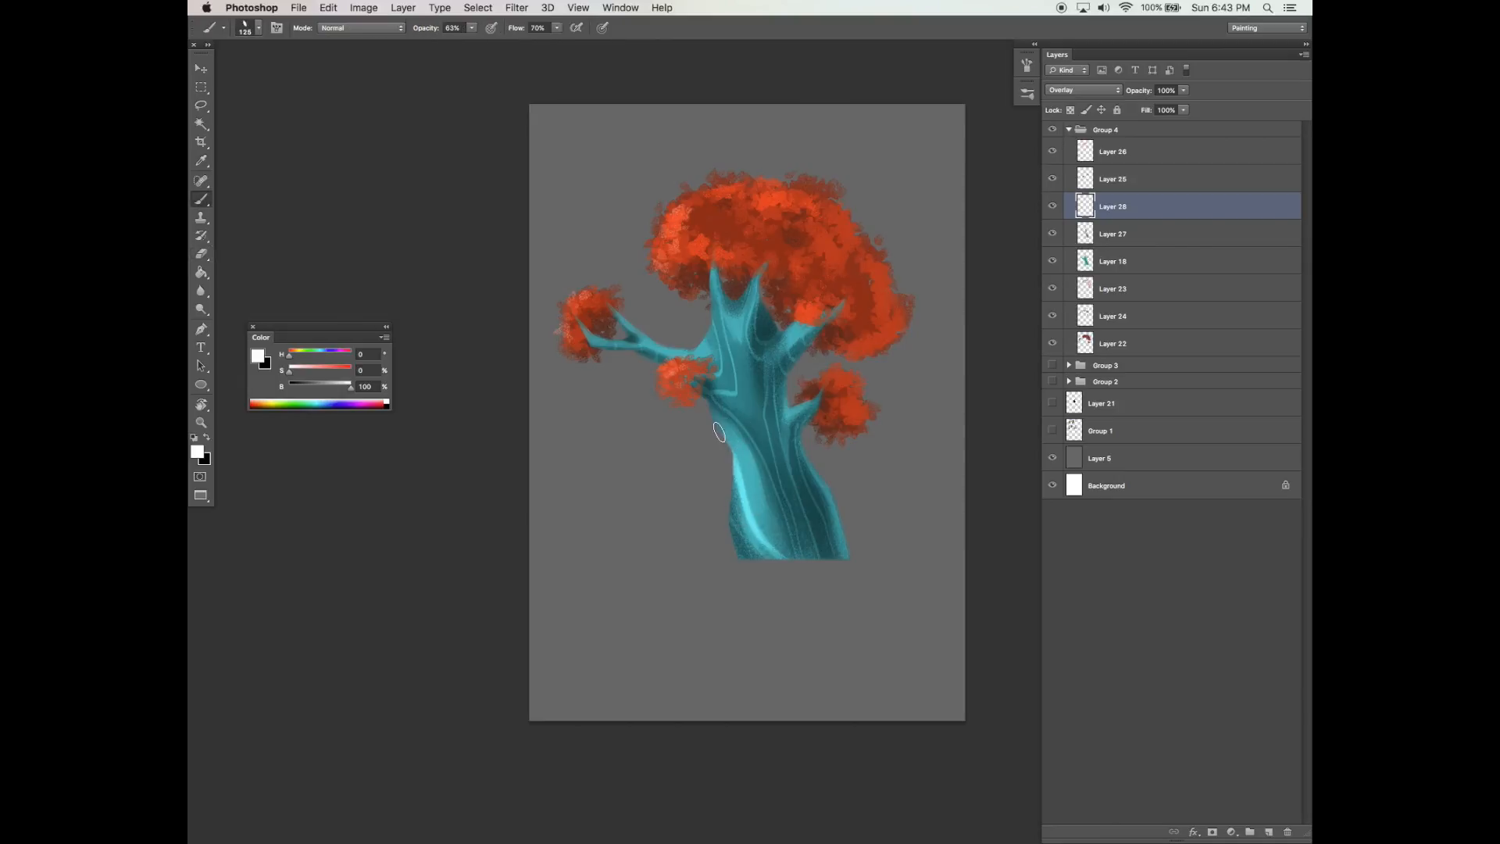
key(e)
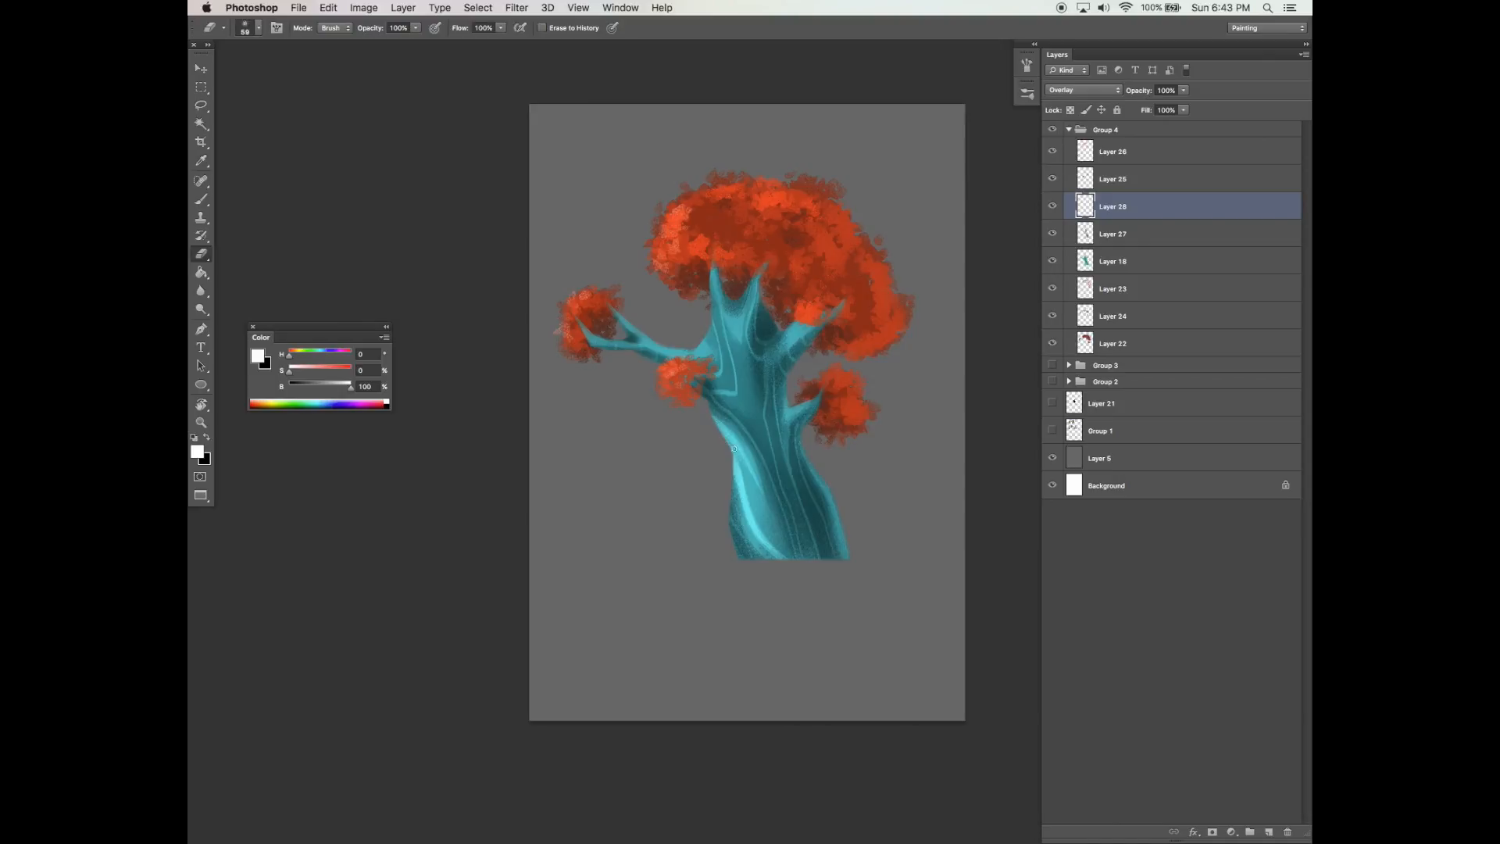
key(b)
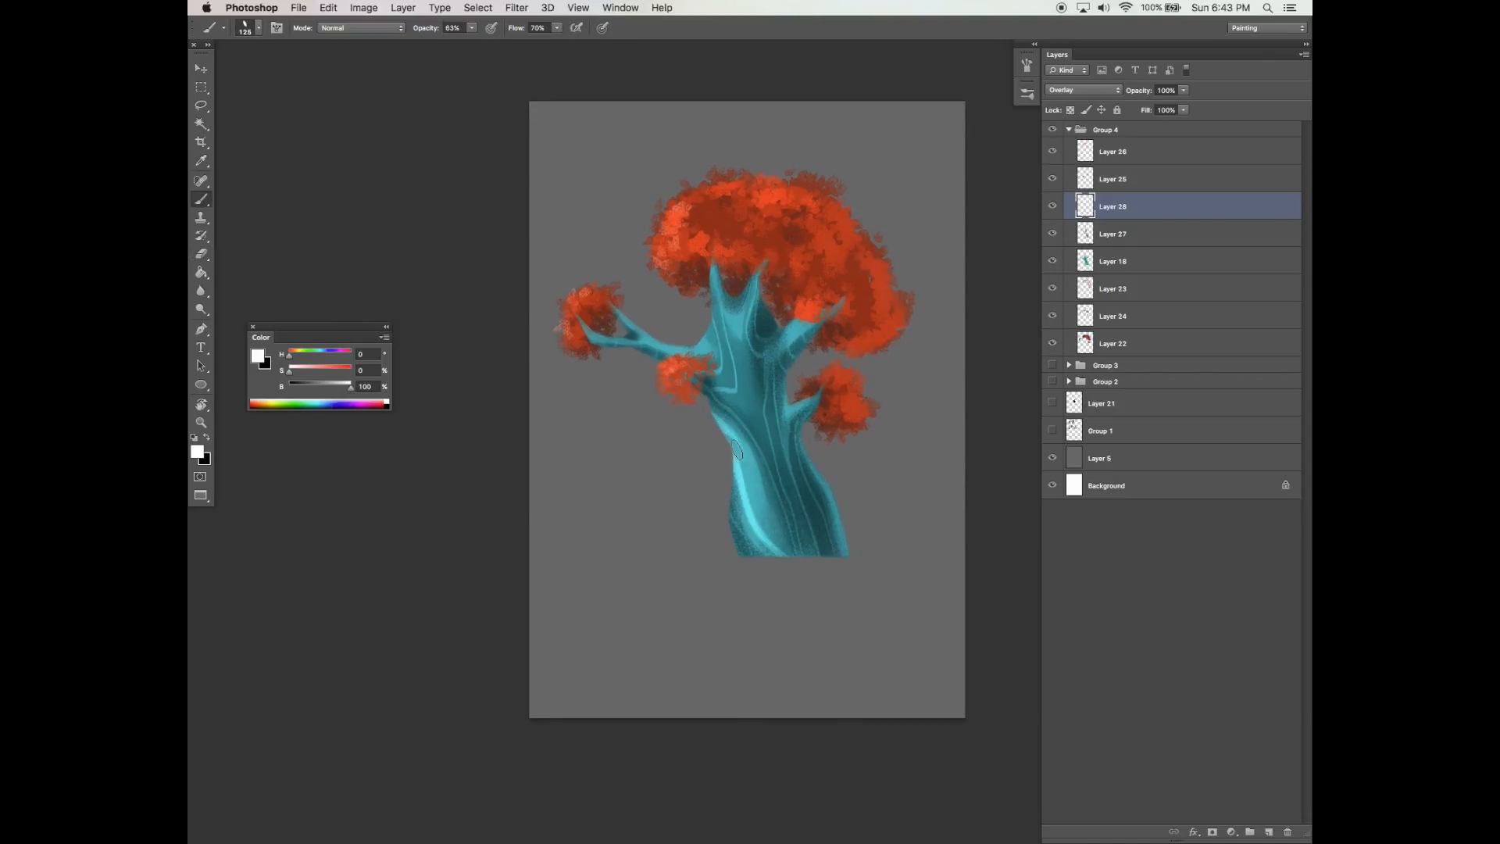
drag(727, 446, 807, 554)
key(super+z)
drag(739, 439, 765, 516)
Erase parts of the highlights with the spatter eraser across the lower trunk and along its right edge.
key(e)
mouse_move(743, 454)
mouse_down()
mouse_move(764, 522)
mouse_move(803, 554)
mouse_up()
drag(830, 470, 843, 558)
Paint white highlights along the long left branch and its forked tip, and reduce the brush size.
key(b)
drag(630, 317, 706, 354)
drag(585, 328, 614, 343)
key(bracketleft)
scroll(628, 371, up, 1)
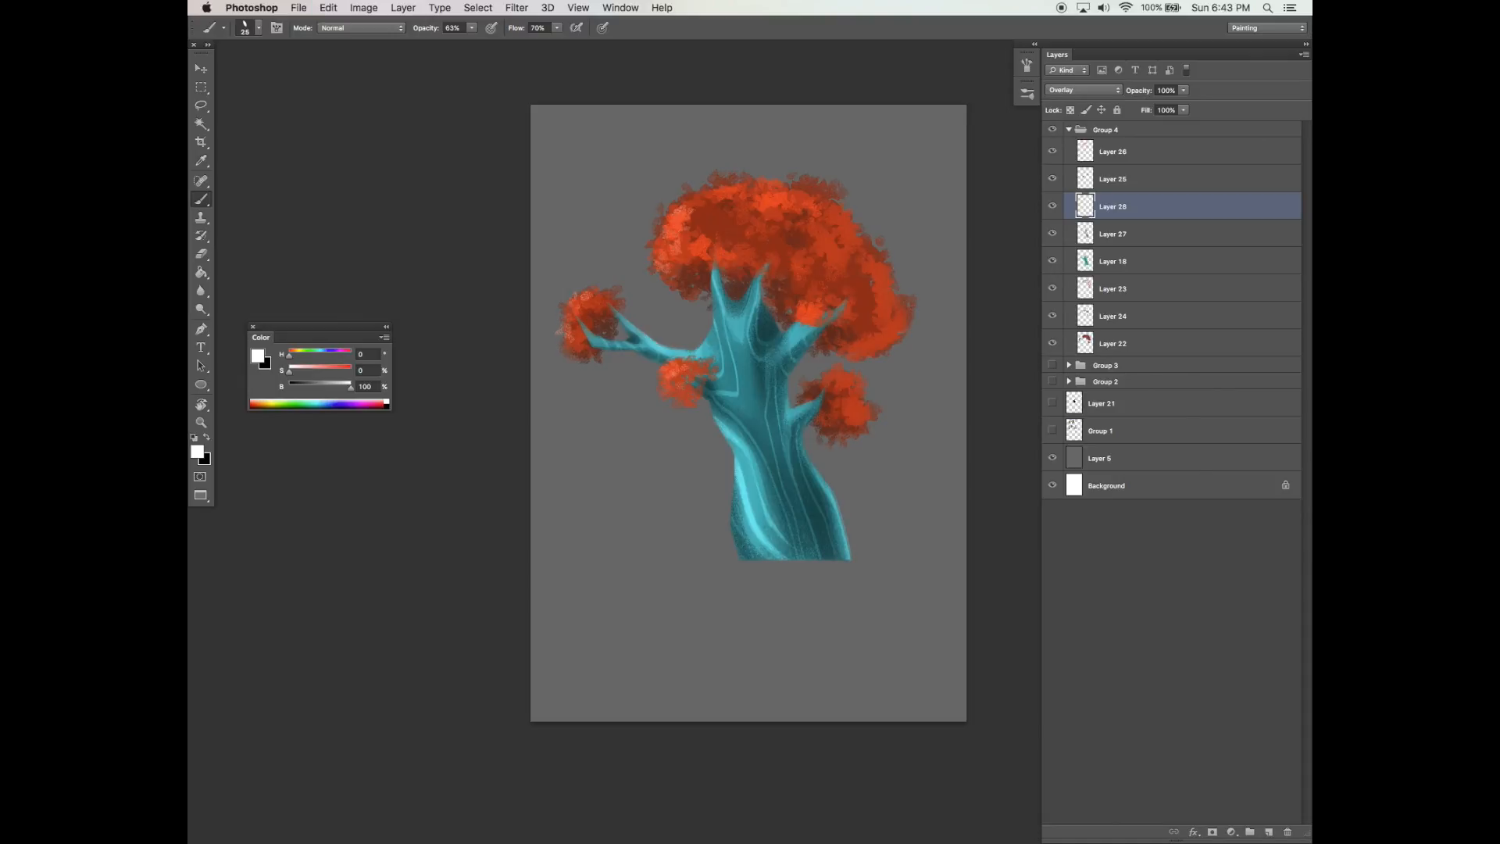
Lower the paint colour's brightness to 78% and add a short stroke by the trunk's lower right edge.
drag(376, 381, 337, 386)
drag(861, 539, 852, 501)
Check the highlighted tree against the white background by temporarily hiding Layer 5.
key(v)
drag(918, 451, 899, 449)
click(1052, 458)
click(1052, 459)
Collapse Group 4 and show the other trees in Group 3 and Group 2.
click(1068, 129)
click(1052, 146)
click(1052, 162)
Scale down the red-leaved tree group and place it below the leaves, beside the pink tree.
drag(880, 222, 807, 396)
key(super+t)
drag(819, 303, 692, 445)
drag(662, 622, 701, 619)
key(Return)
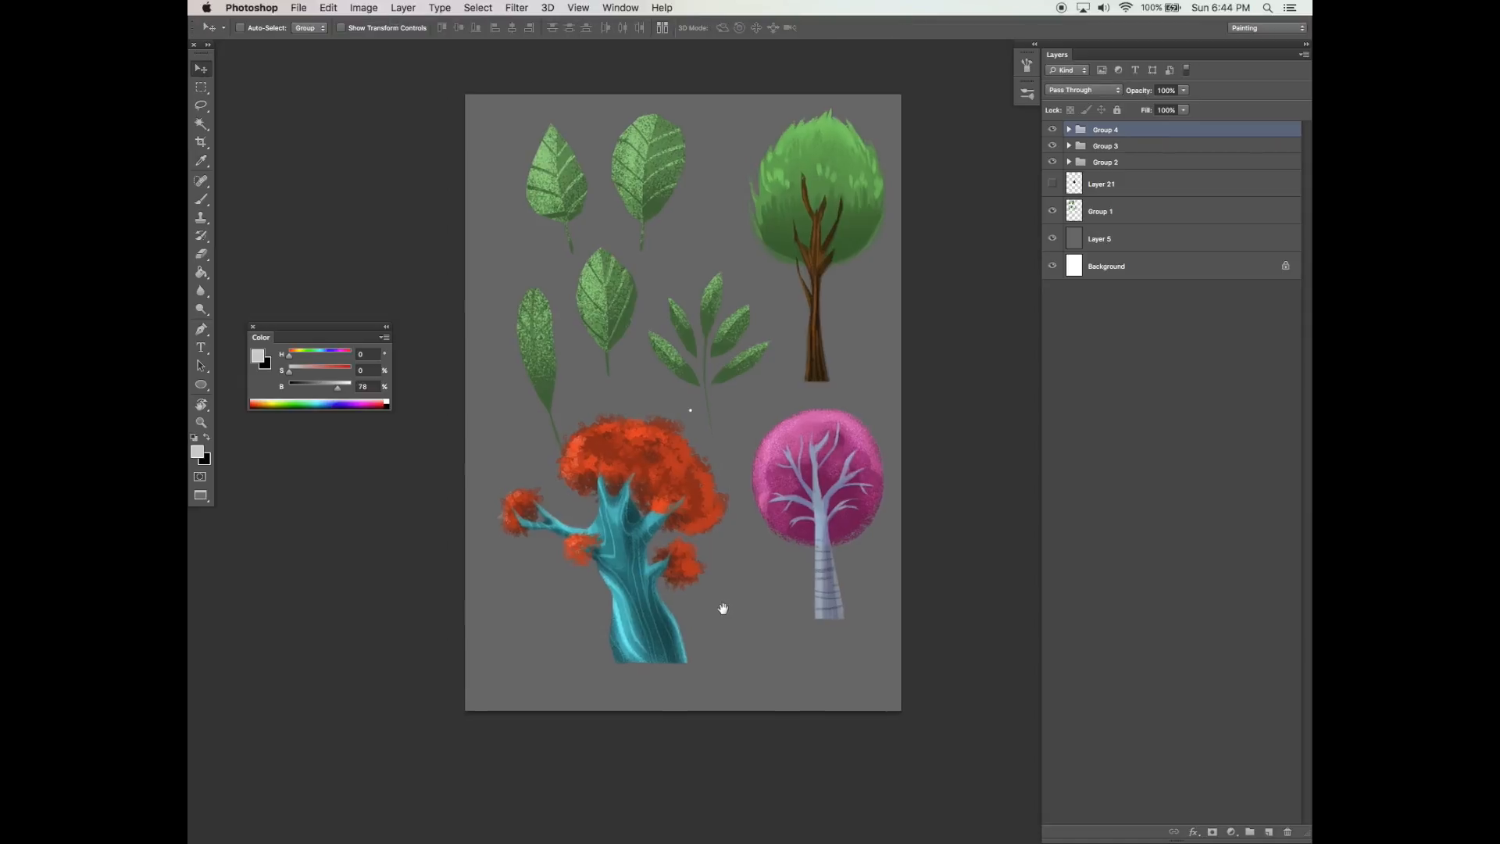
Hide the interface panels and view the complete sheet of leaves and trees.
key(Tab)
drag(834, 577, 824, 555)
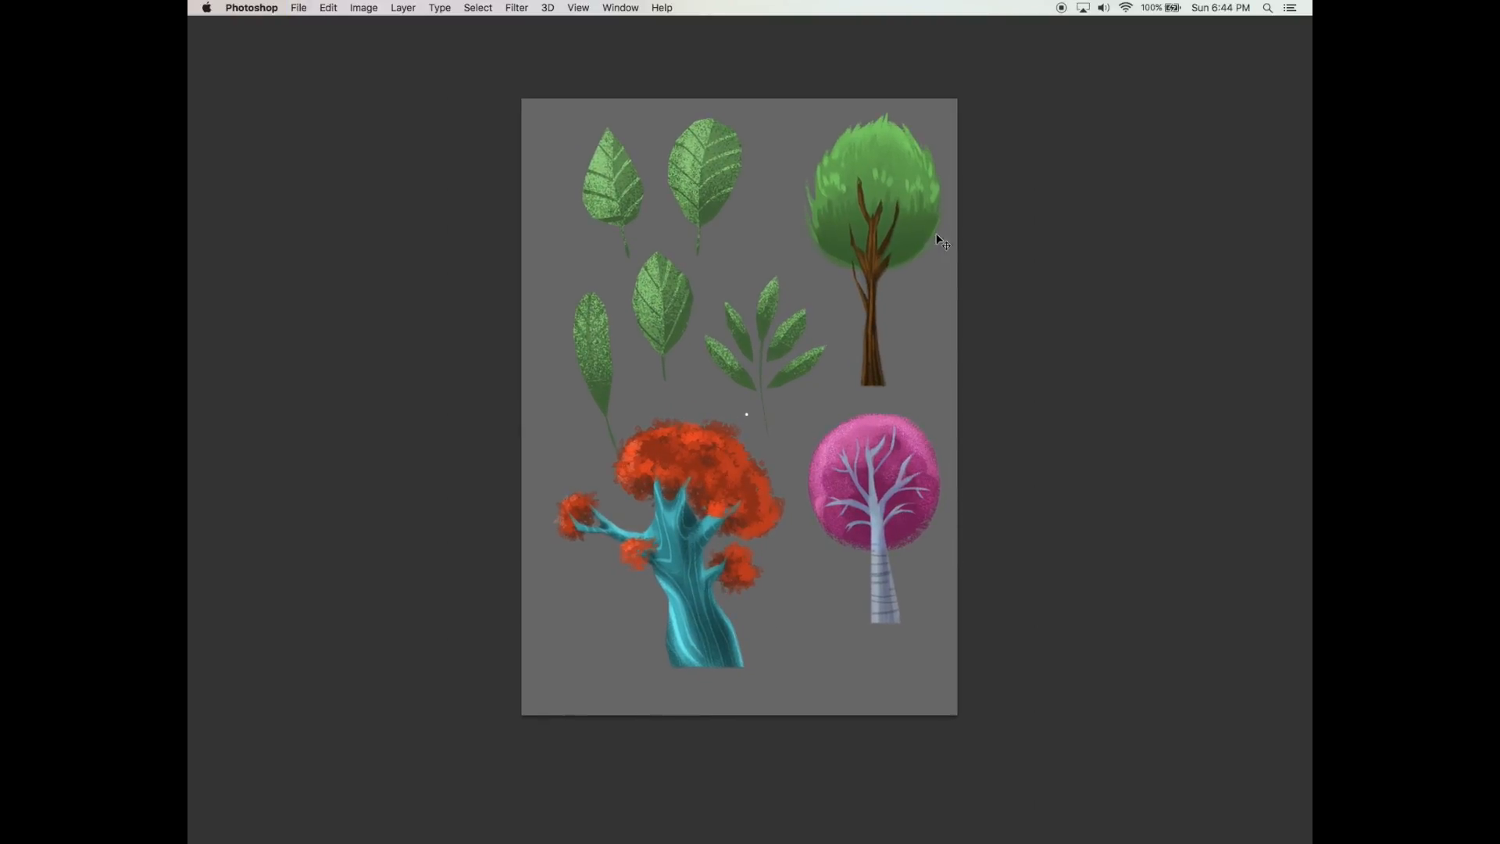